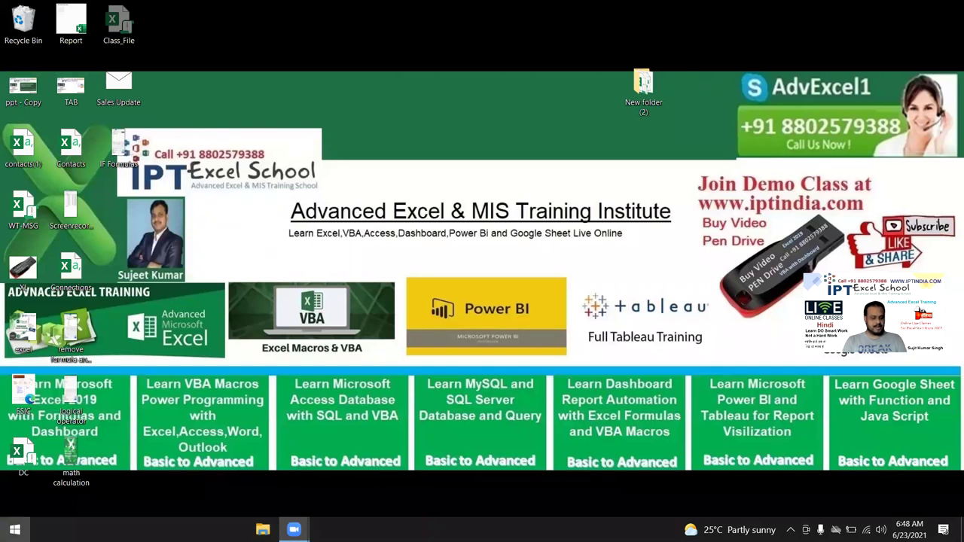
# Find Excel through the Start menu search, launch it, and maximize the new blank workbook
pyautogui.press('super')
pyautogui.write('exce')
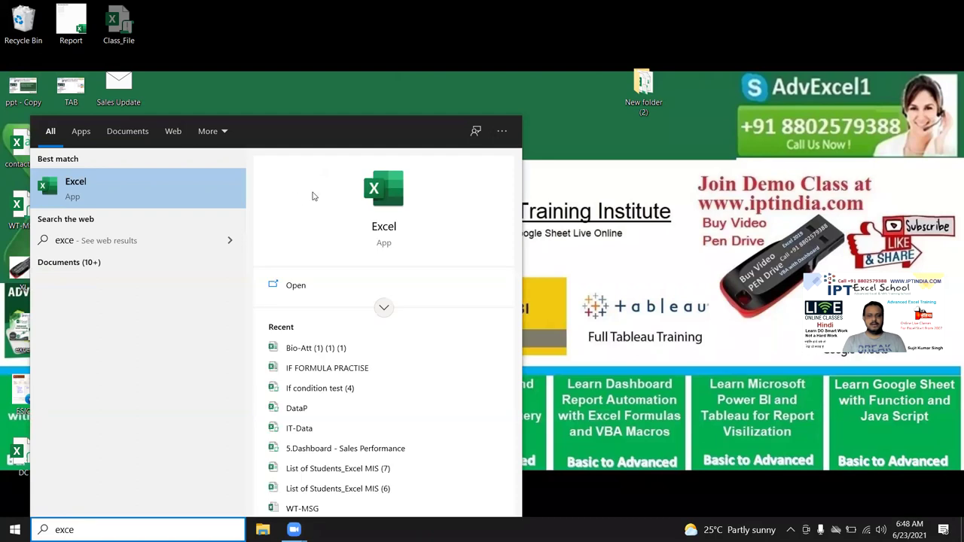
pyautogui.click(390, 193)
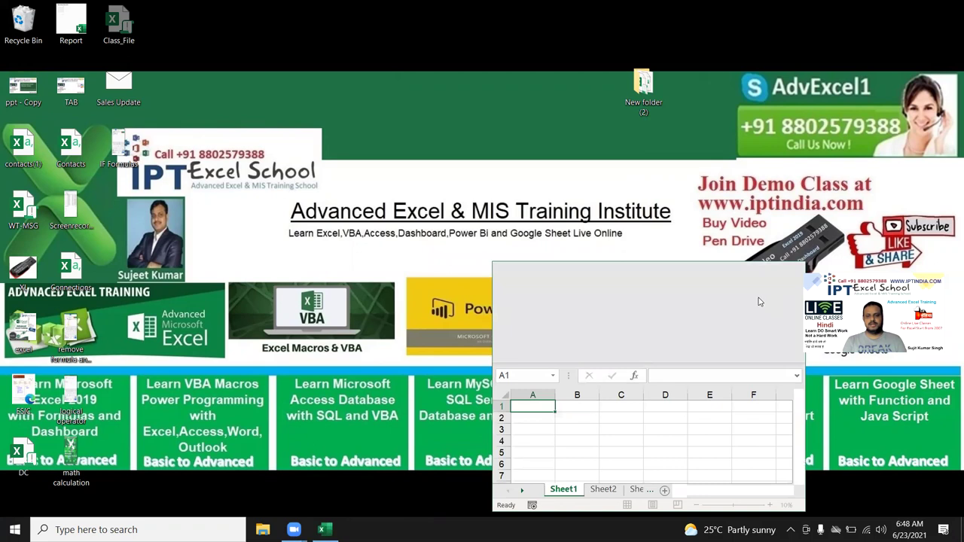
pyautogui.click(763, 271)
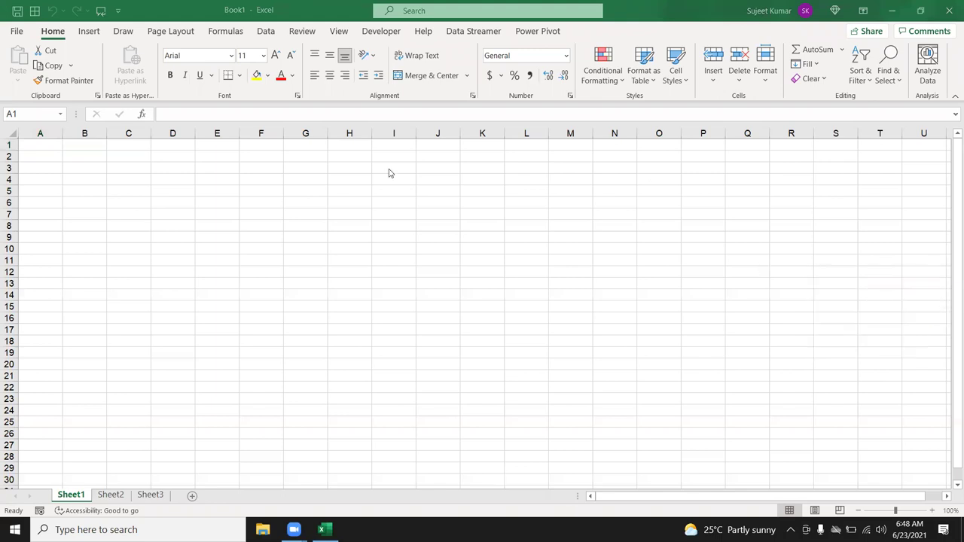
# Enter the formula =RANDBETWEEN(10,90) in cell A1
pyautogui.click(126, 176)
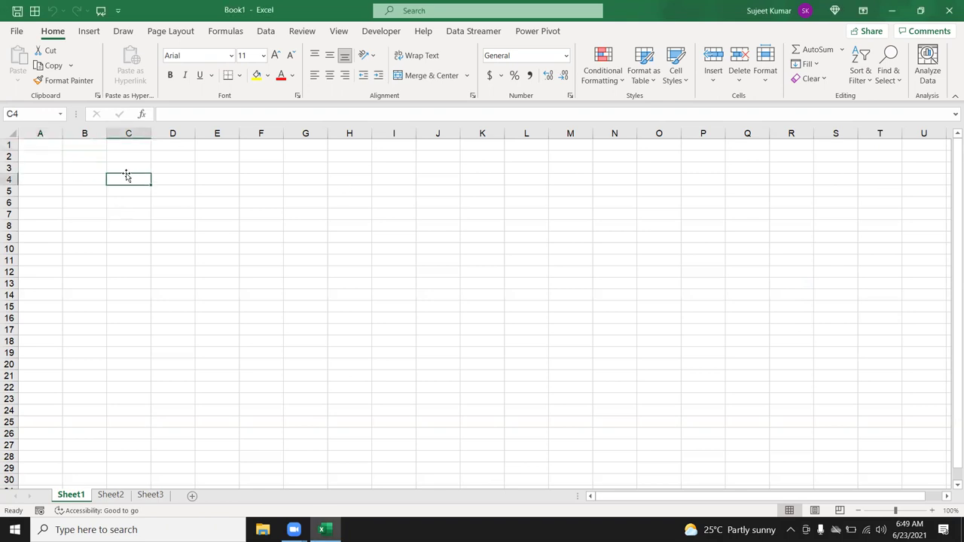
pyautogui.click(82, 160)
pyautogui.click(54, 153)
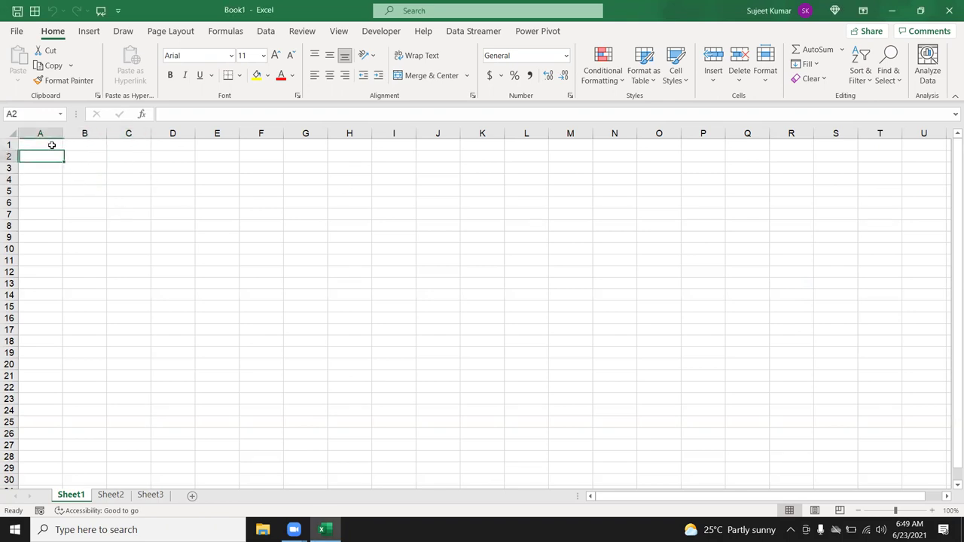
pyautogui.click(52, 143)
pyautogui.write('=')
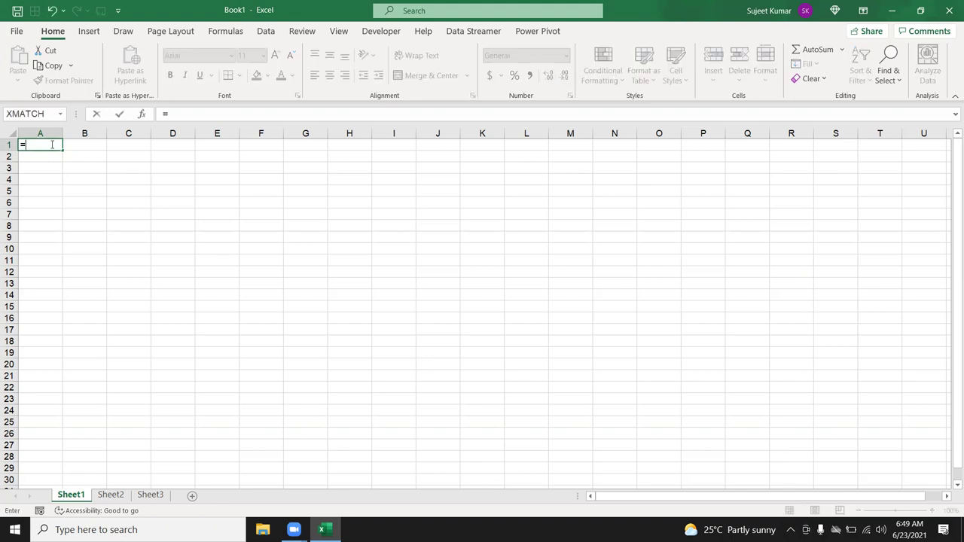
pyautogui.write('ra')
pyautogui.press('Down')
pyautogui.press('Down')
pyautogui.press('Down')
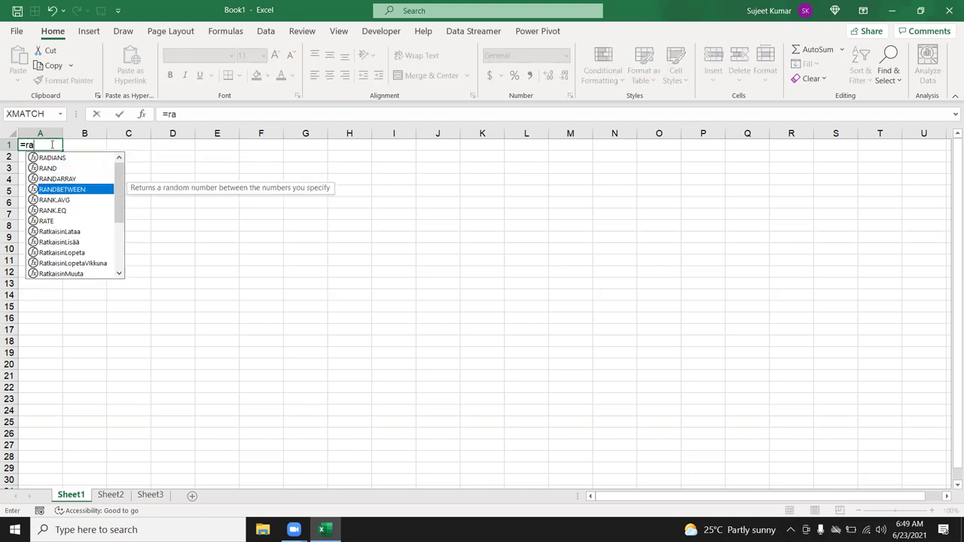
pyautogui.press('Tab')
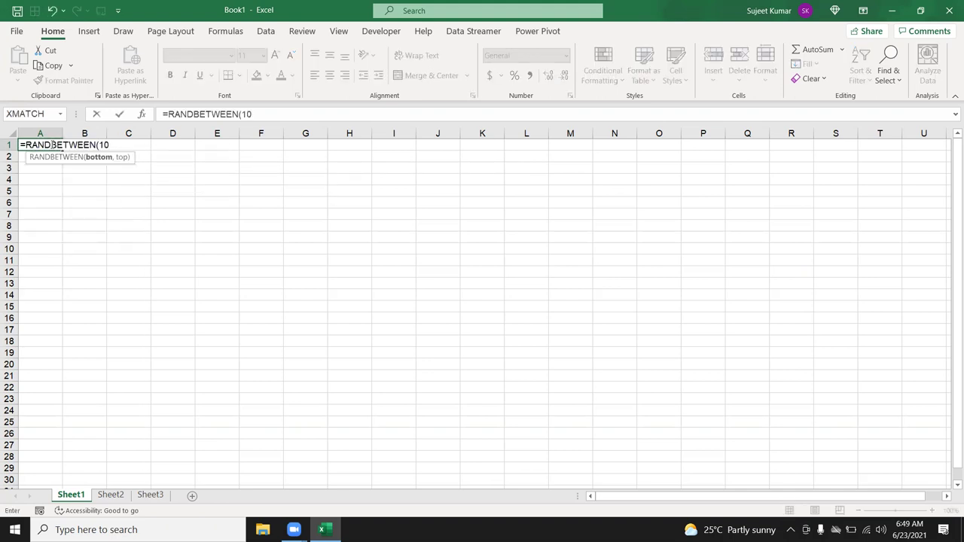
pyautogui.write(',')
pyautogui.press('Return')
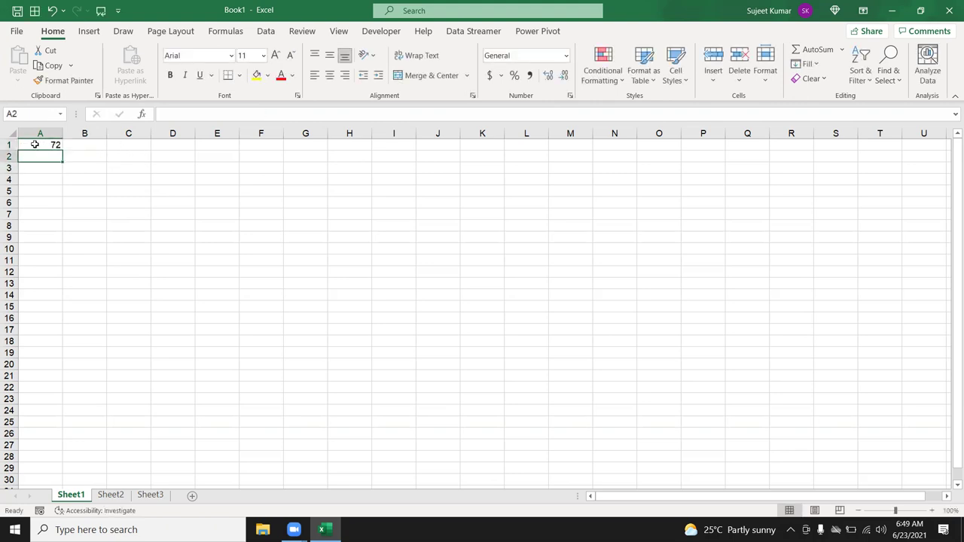
# Fill the formula across A1:O24 and paste the block back as fixed values
pyautogui.moveTo(35, 144); pyautogui.dragTo(652, 410)
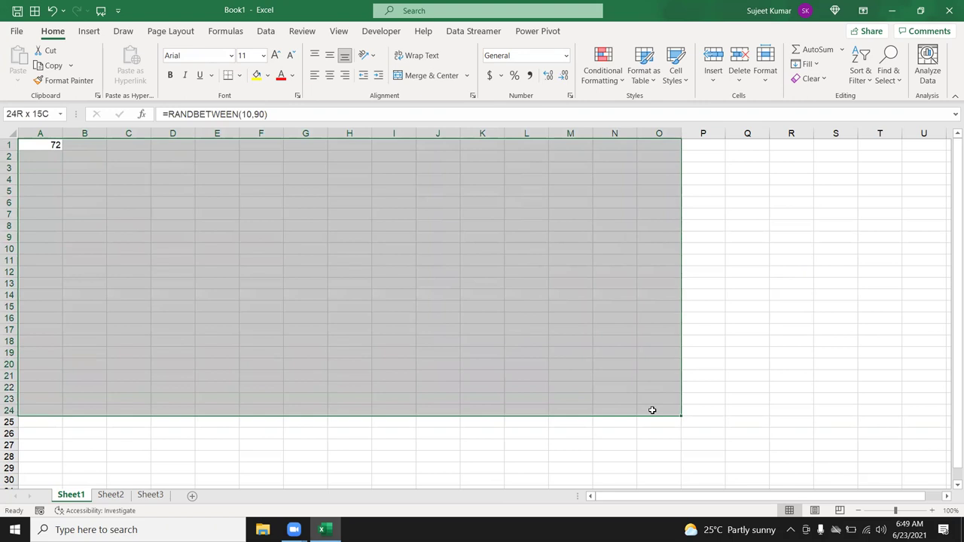
pyautogui.hotkey('ctrl', 'r')
pyautogui.hotkey('ctrl', 'd')
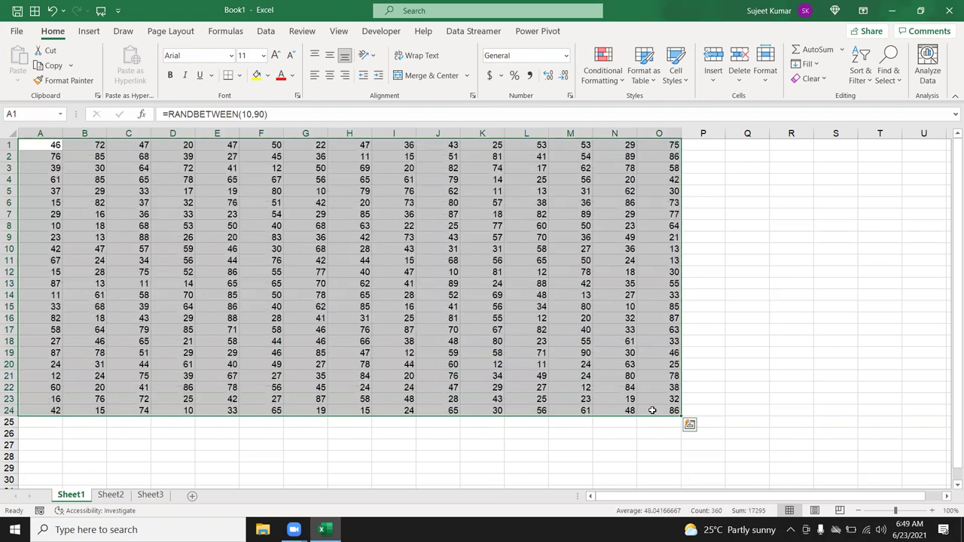
pyautogui.hotkey('ctrl', 'c')
pyautogui.hotkey('ctrl', 'q')
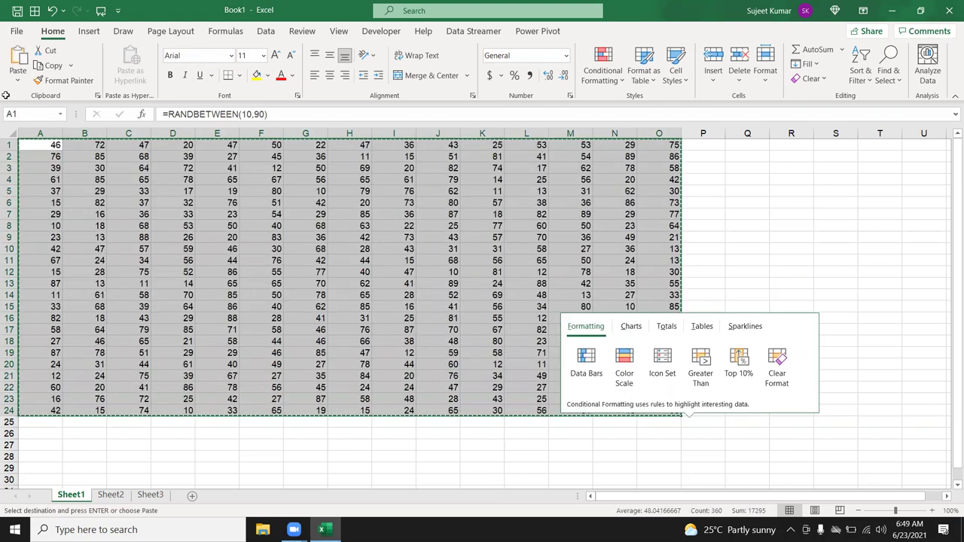
pyautogui.click(17, 78)
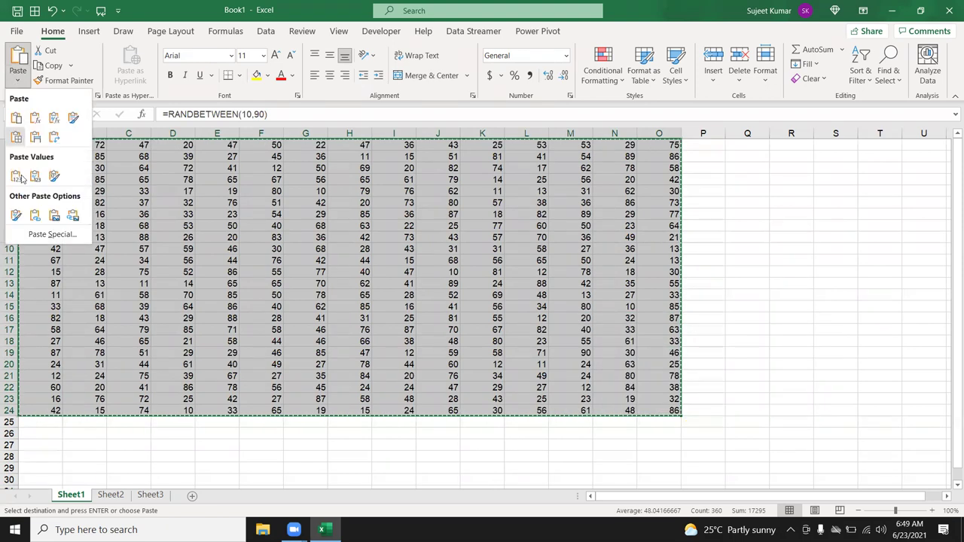
pyautogui.click(17, 176)
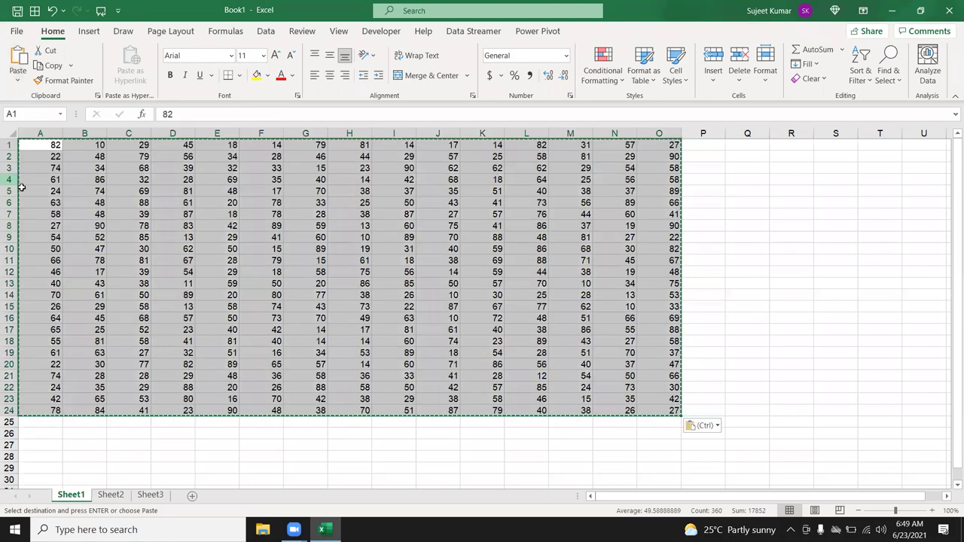
pyautogui.press('Escape')
pyautogui.click(208, 236)
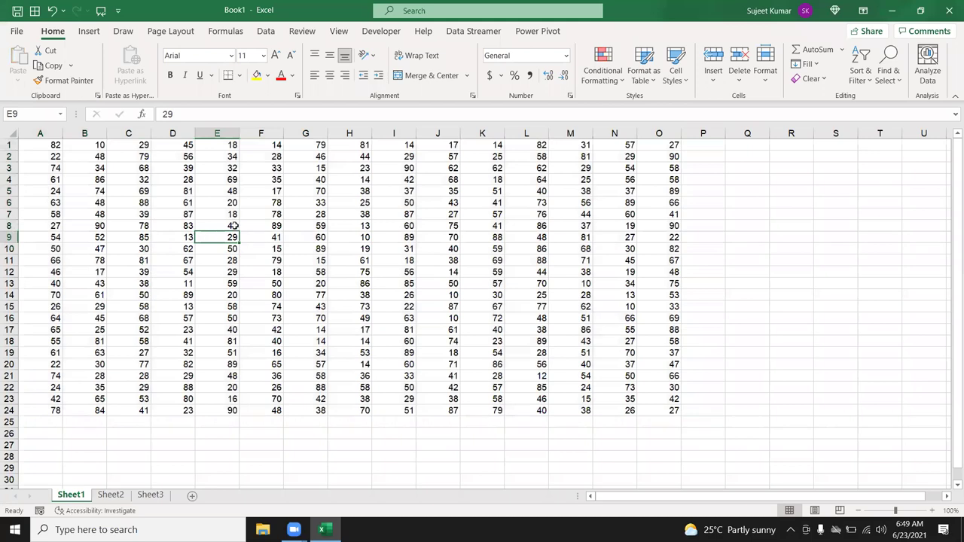
# Drag-select the A1:O24 number block, then deselect it
pyautogui.scroll(-1, 250, 242)
pyautogui.scroll(1, 249, 242)
pyautogui.scroll(-1, 249, 241)
pyautogui.scroll(-1, 249, 241)
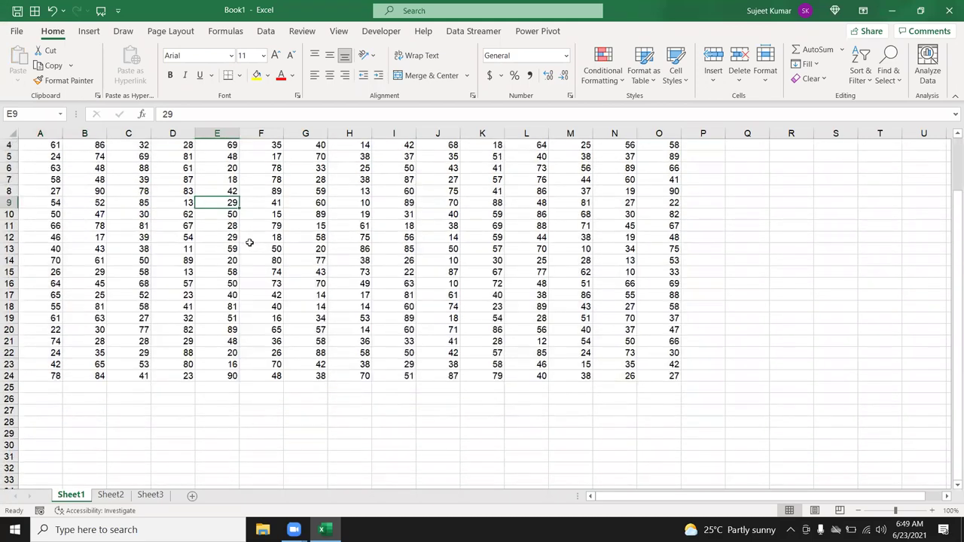
pyautogui.scroll(2, 249, 241)
pyautogui.moveTo(47, 145); pyautogui.dragTo(652, 407)
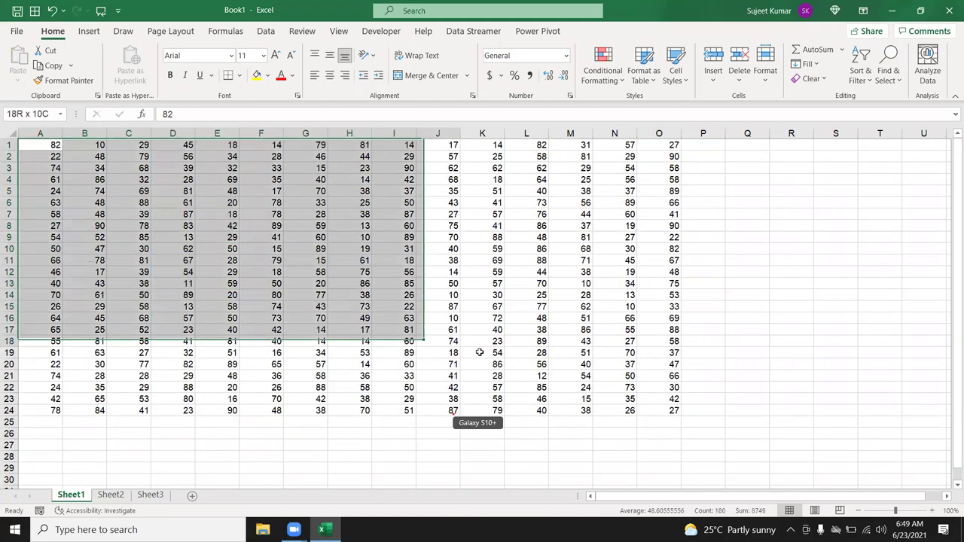
pyautogui.click(435, 317)
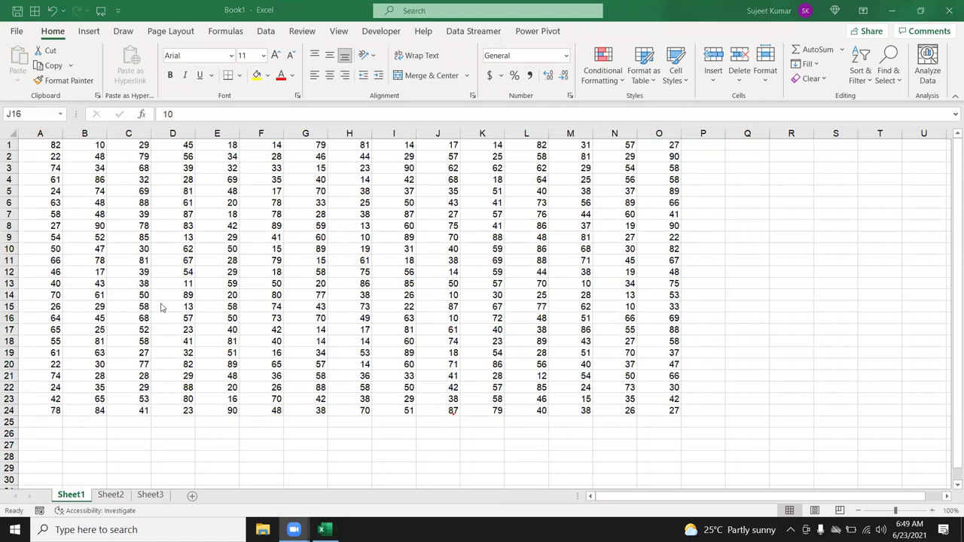
# Select A1:O24 by clicking A1 and Shift-clicking O24, done twice
pyautogui.click(51, 148)
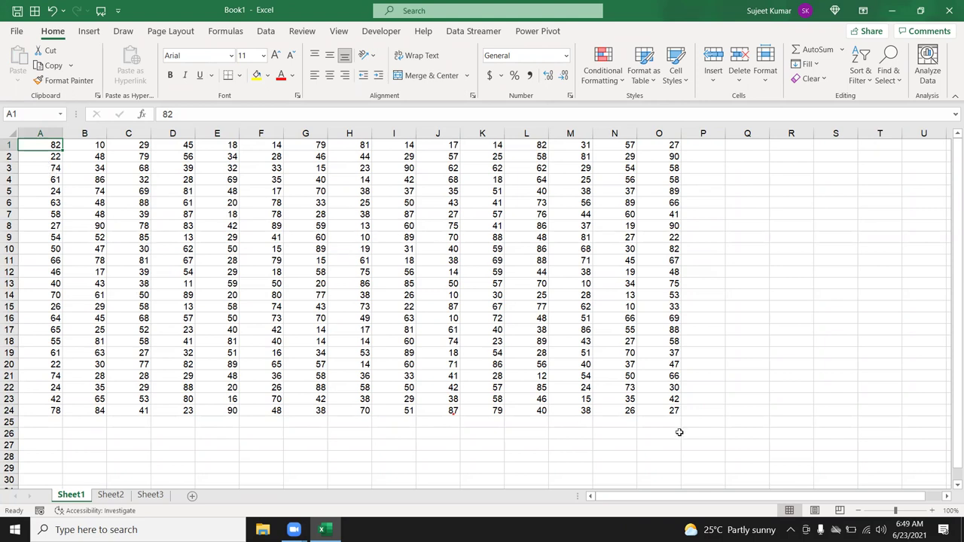
pyautogui.keyDown('shift'); pyautogui.click(674, 410); pyautogui.keyUp('shift')
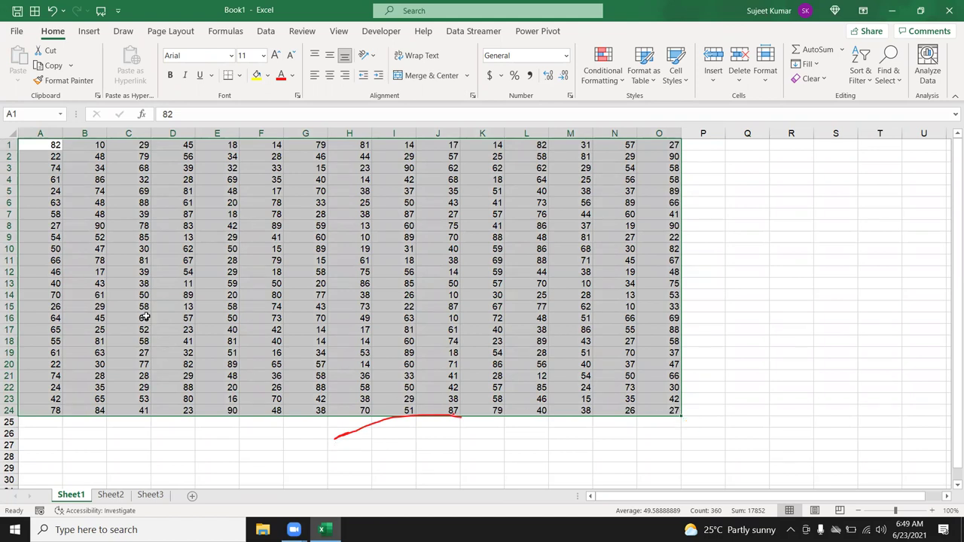
pyautogui.click(400, 275)
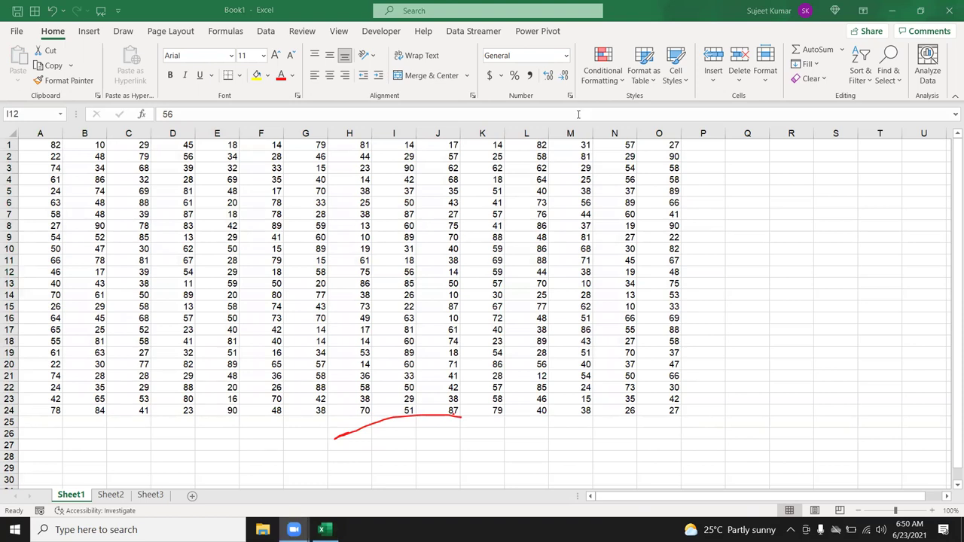
pyautogui.click(48, 148)
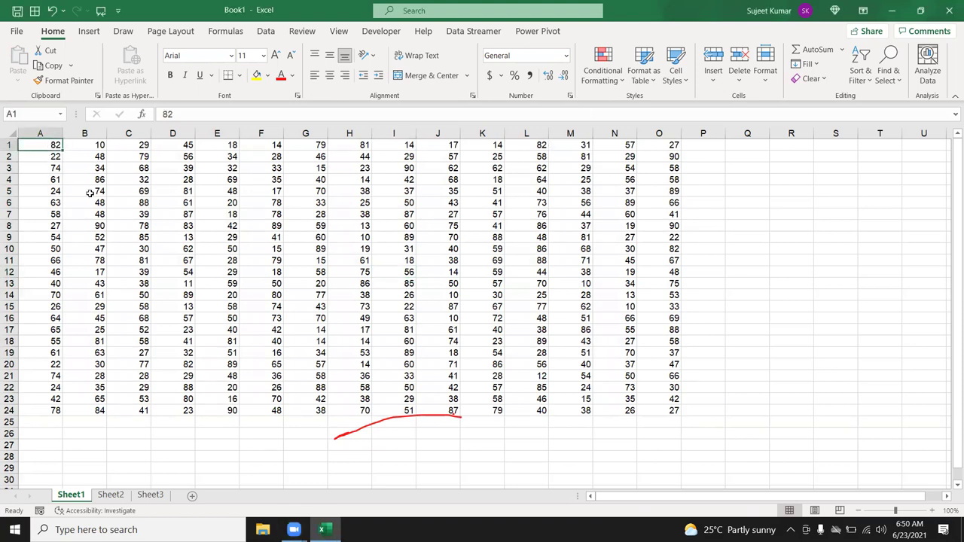
pyautogui.keyDown('shift'); pyautogui.click(670, 407); pyautogui.keyUp('shift')
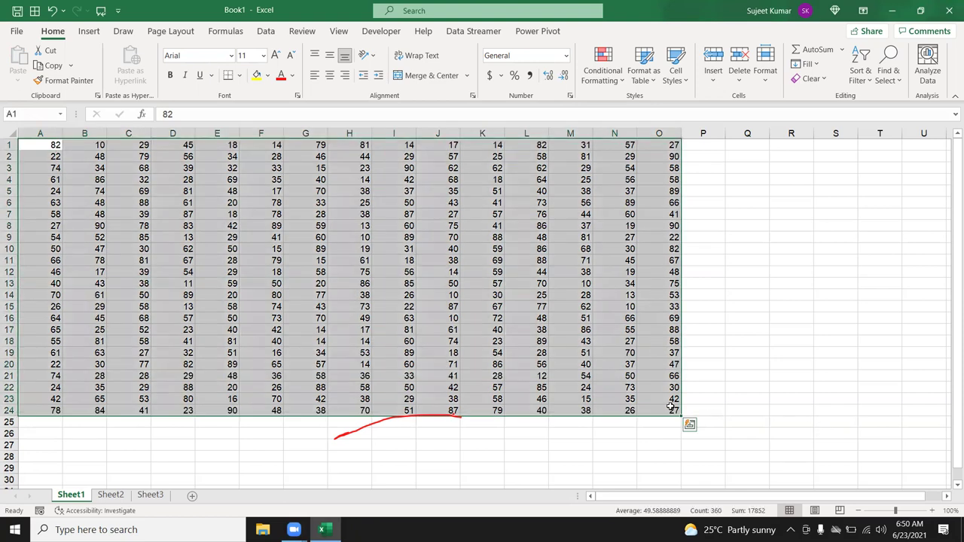
pyautogui.click(782, 181)
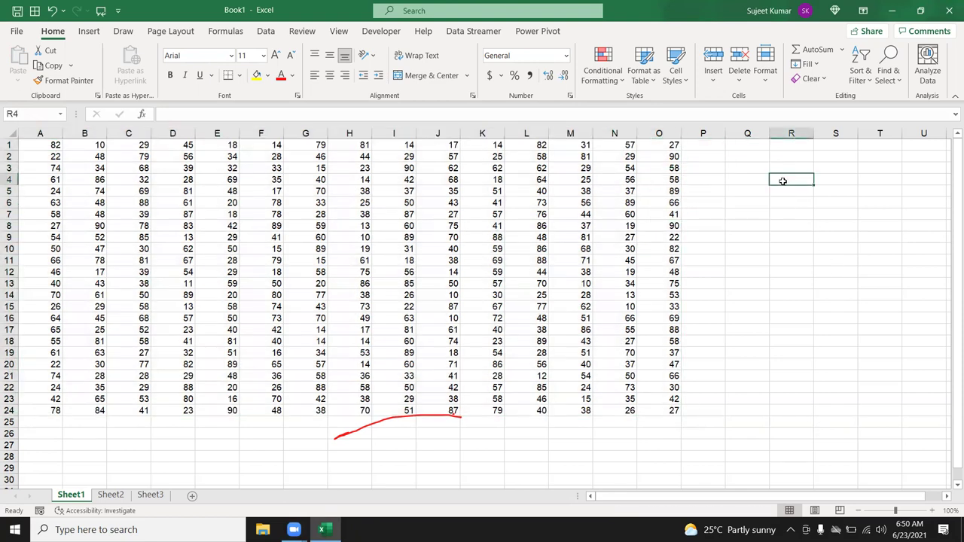
pyautogui.click(795, 271)
pyautogui.click(790, 180)
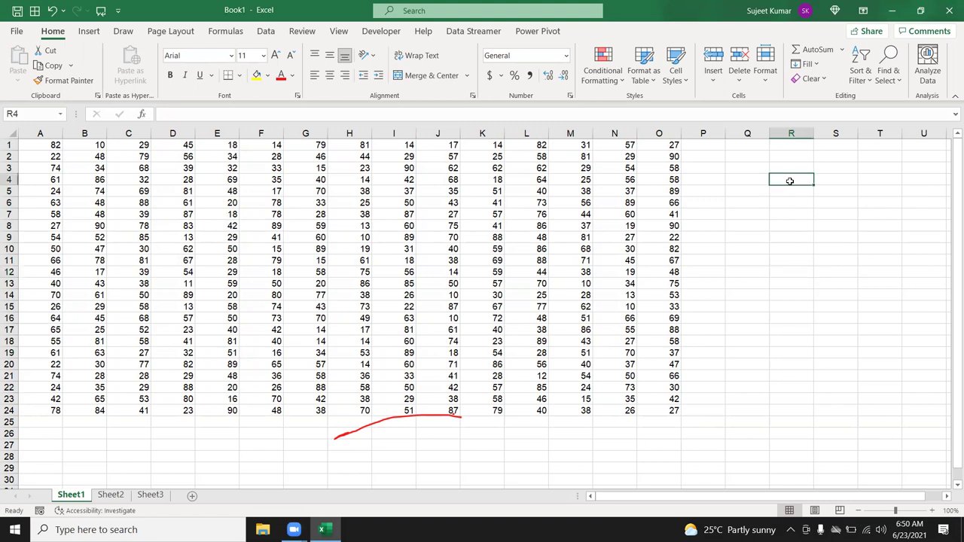
pyautogui.keyDown('shift'); pyautogui.click(794, 255); pyautogui.keyUp('shift')
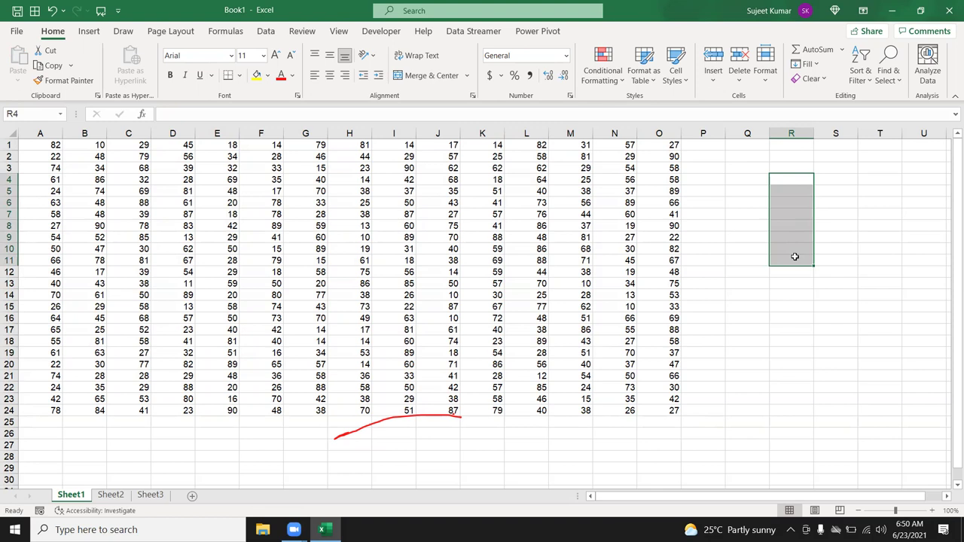
pyautogui.moveTo(748, 189); pyautogui.dragTo(761, 256)
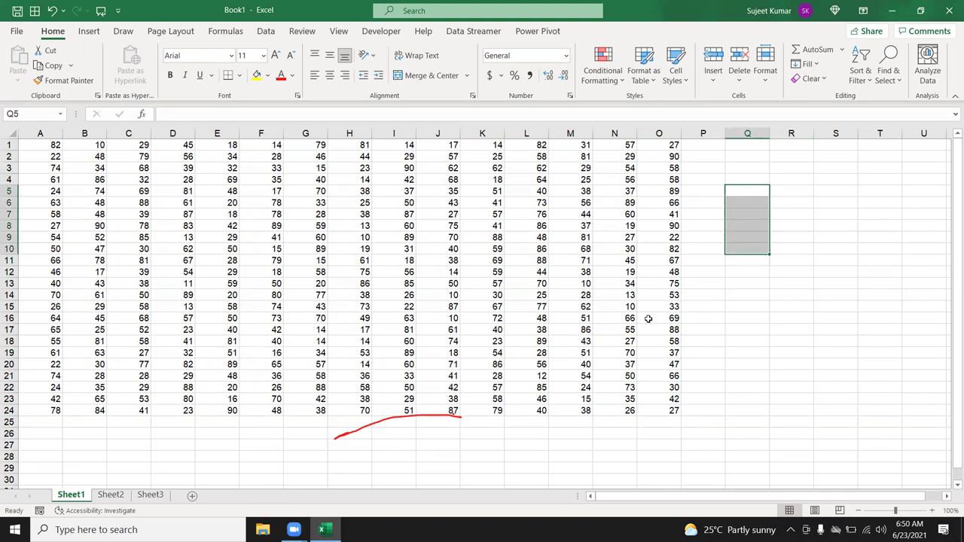
pyautogui.moveTo(329, 443); pyautogui.dragTo(450, 413)
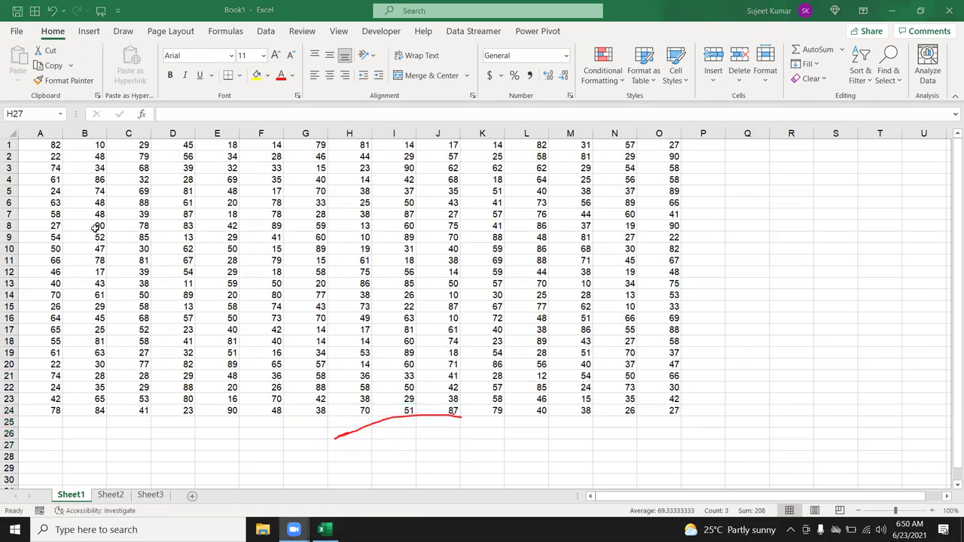
pyautogui.click(47, 142)
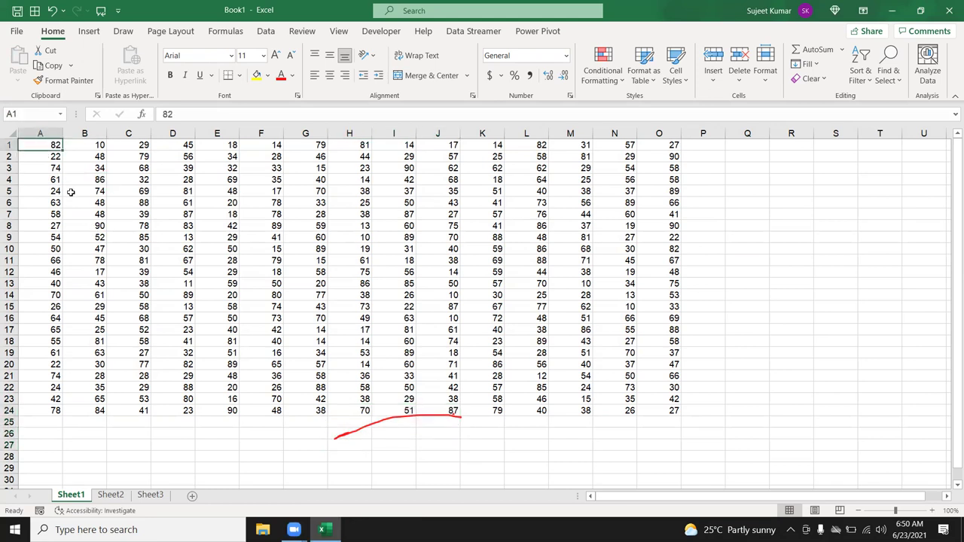
pyautogui.hotkey('shift', 'Right')
pyautogui.hotkey('shift', 'Right')
pyautogui.hotkey('shift', 'Right')
pyautogui.hotkey('shift', 'Right')
pyautogui.hotkey('shift', 'Right')
pyautogui.hotkey('shift', 'Right')
pyautogui.hotkey('shift', 'Left')
pyautogui.hotkey('shift', 'Left')
pyautogui.hotkey('shift', 'Left')
pyautogui.hotkey('shift', 'Right')
pyautogui.hotkey('shift', 'Right')
pyautogui.hotkey('shift', 'Down')
pyautogui.hotkey('shift', 'Down')
pyautogui.hotkey('shift', 'Up')
pyautogui.hotkey('shift', 'Up')
pyautogui.hotkey('shift', 'Left')
pyautogui.hotkey('shift', 'Left')
pyautogui.press('Down')
pyautogui.press('Right')
pyautogui.press('Right')
pyautogui.press('Down')
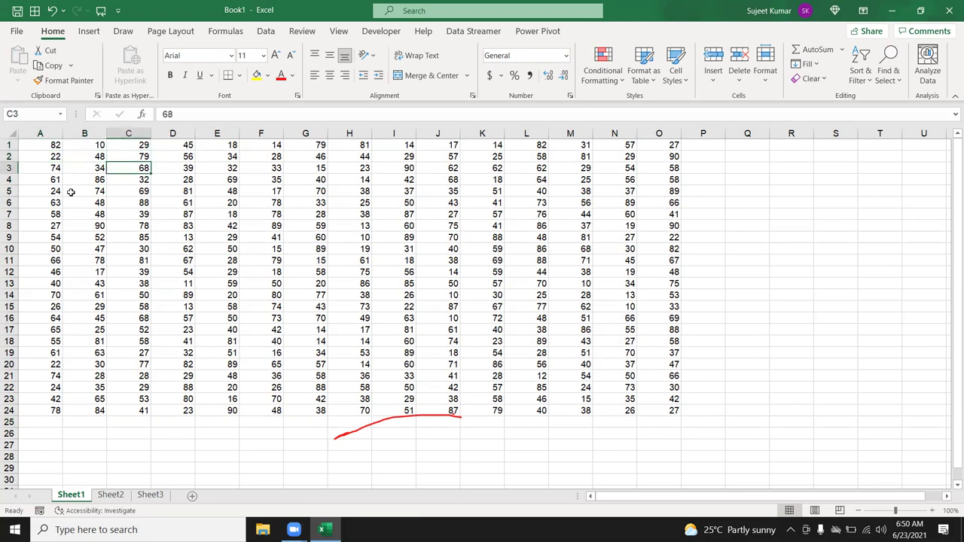
pyautogui.hotkey('ctrl', 'a')
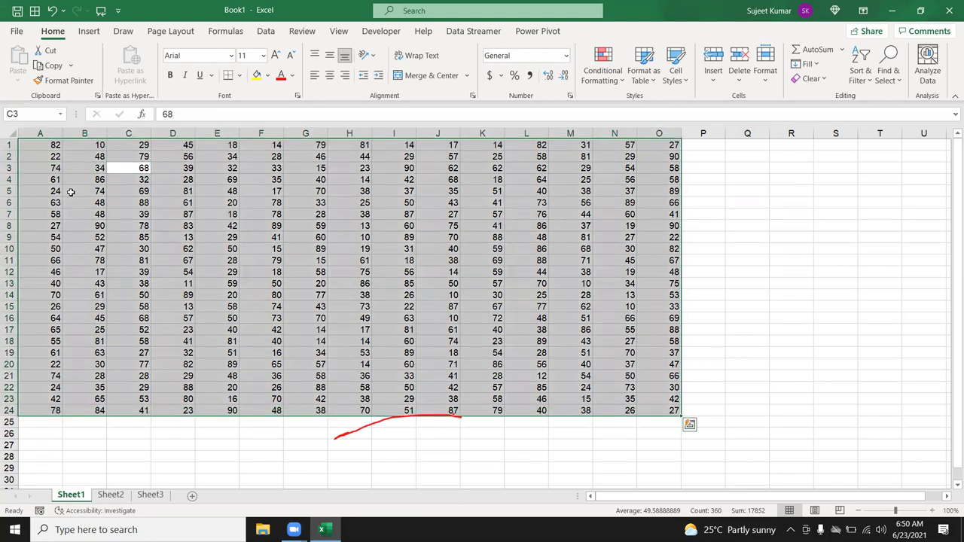
pyautogui.hotkey('shift', 'BackSpace')
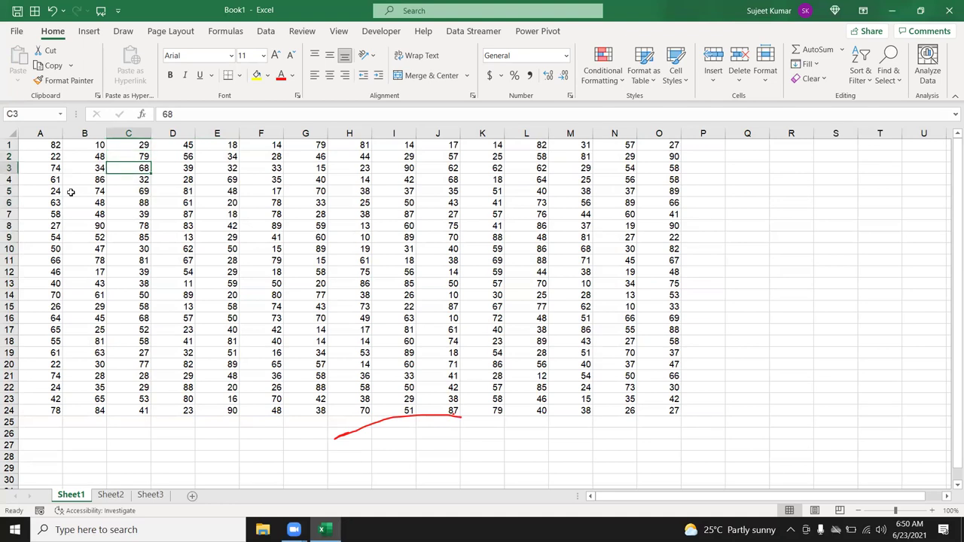
pyautogui.hotkey('ctrl', 'a')
pyautogui.hotkey('shift', 'BackSpace')
# Select the data region A1:O24 with Go To Special's Current region option
pyautogui.click(859, 75)
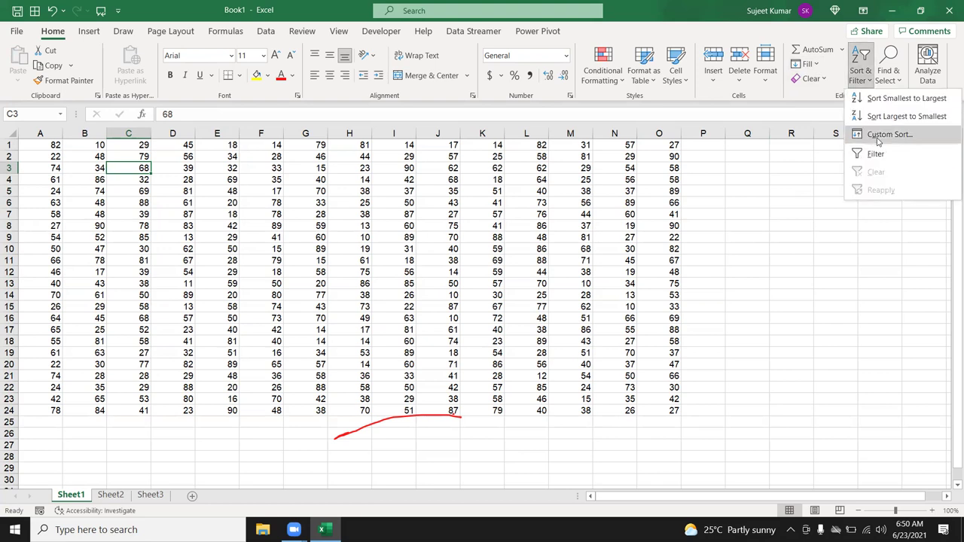
pyautogui.click(890, 67)
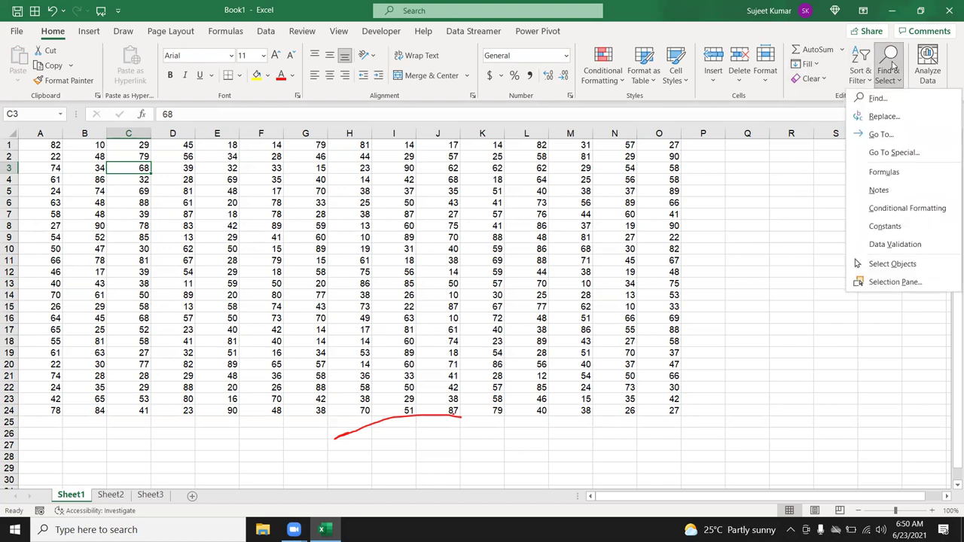
pyautogui.click(883, 152)
pyautogui.click(83, 153)
pyautogui.click(143, 213)
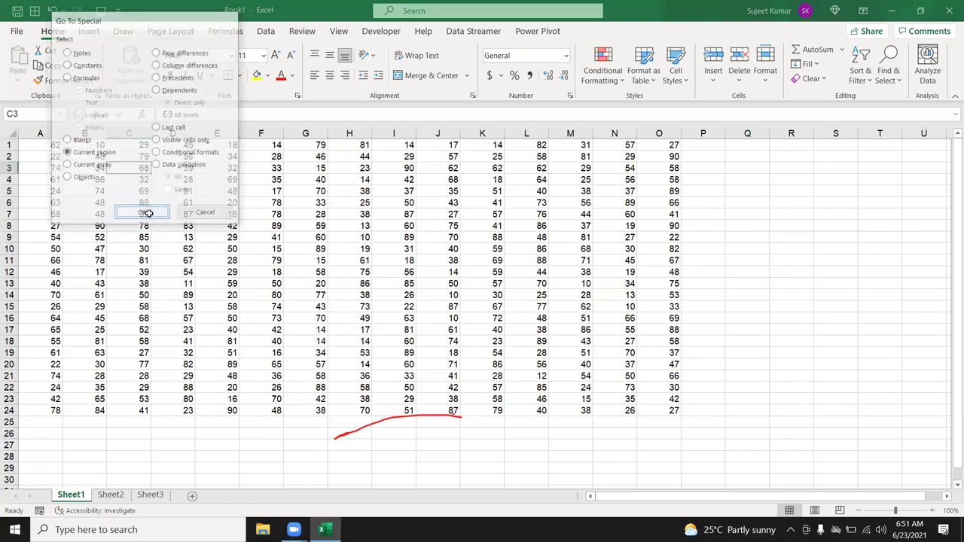
pyautogui.click(294, 257)
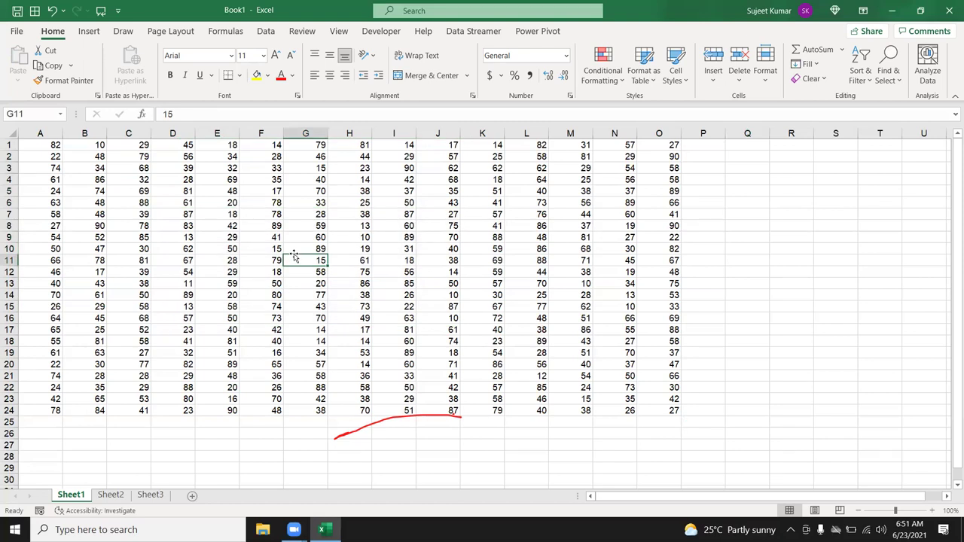
pyautogui.moveTo(53, 145)
pyautogui.mouseDown()
pyautogui.moveTo(455, 274)
pyautogui.moveTo(657, 410)
pyautogui.mouseUp()
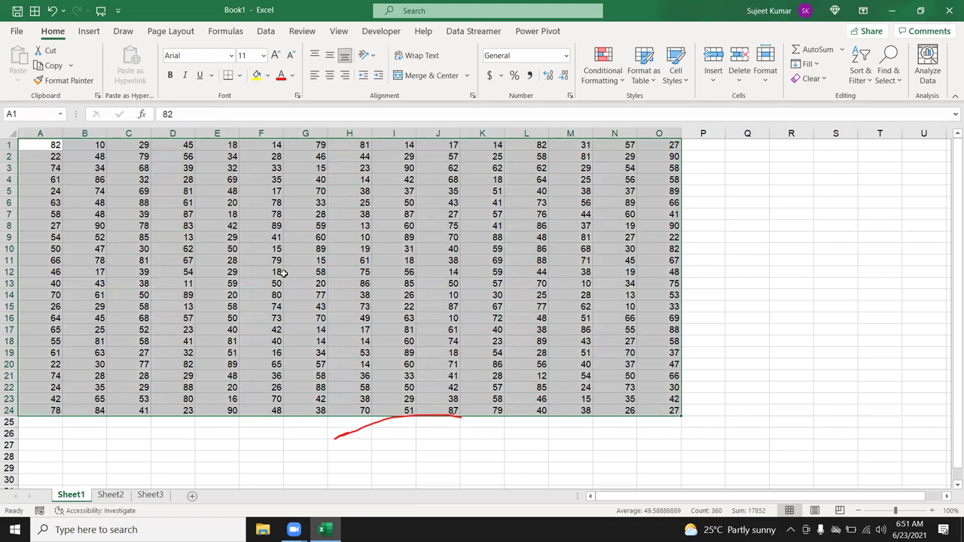
pyautogui.click(280, 273)
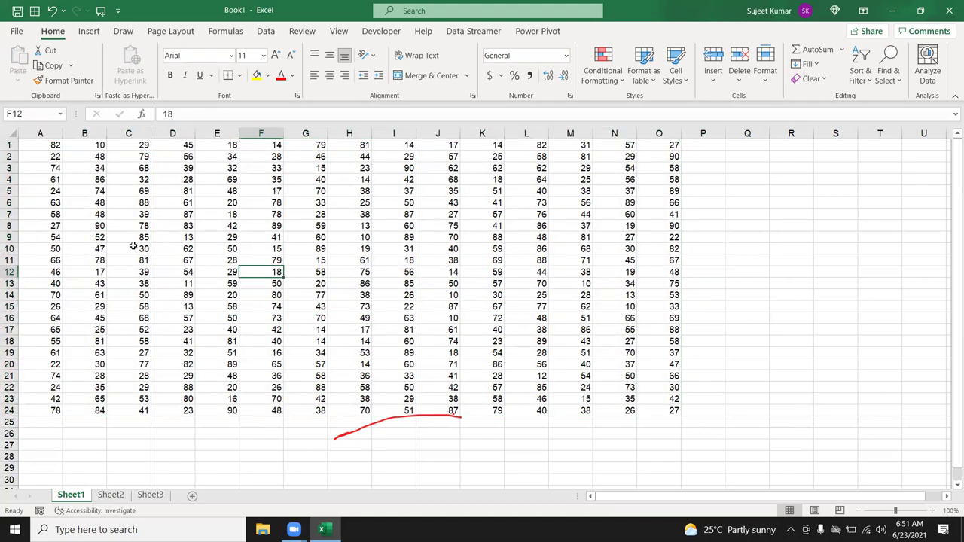
# Insert a blank row at row 10, then select the upper block A1:O9
pyautogui.click(9, 249)
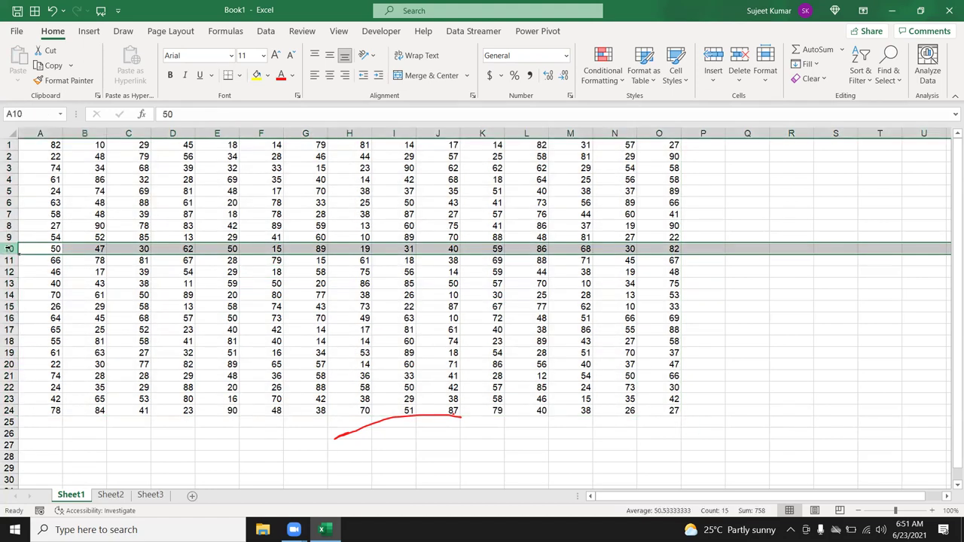
pyautogui.hotkey('ctrl', 'shift', '+')
pyautogui.click(21, 144)
pyautogui.hotkey('ctrl', 'a')
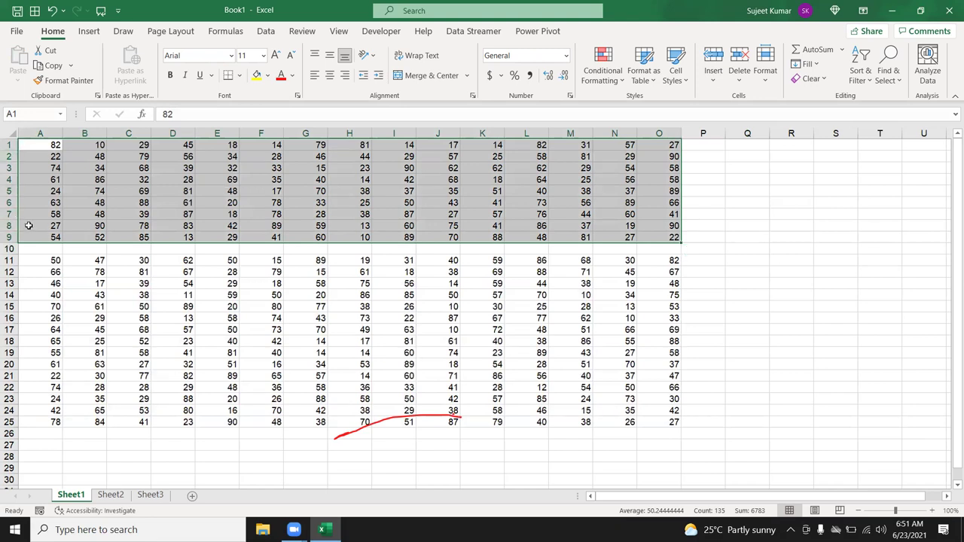
# Delete the empty row 10 and insert a blank column G
pyautogui.click(83, 294)
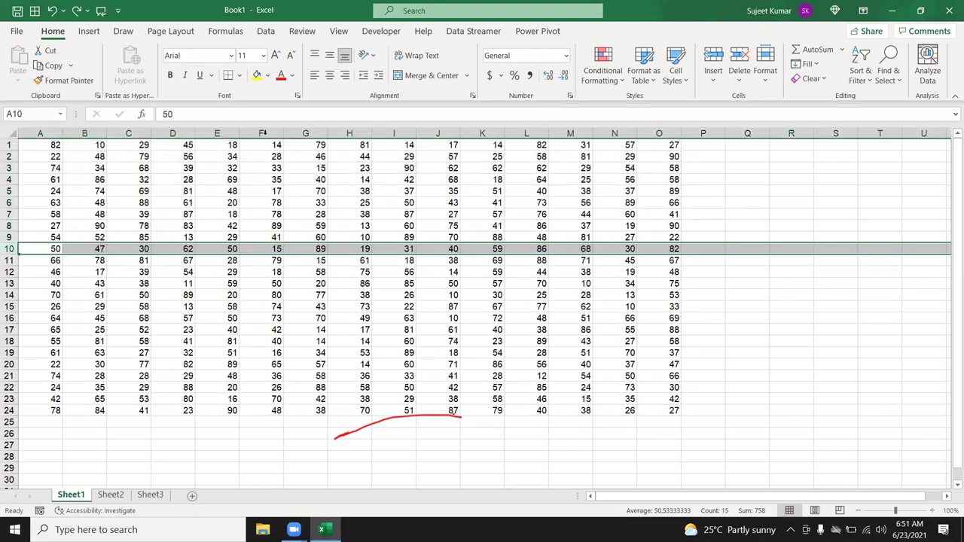
pyautogui.hotkey('ctrl', '-')
pyautogui.click(300, 133)
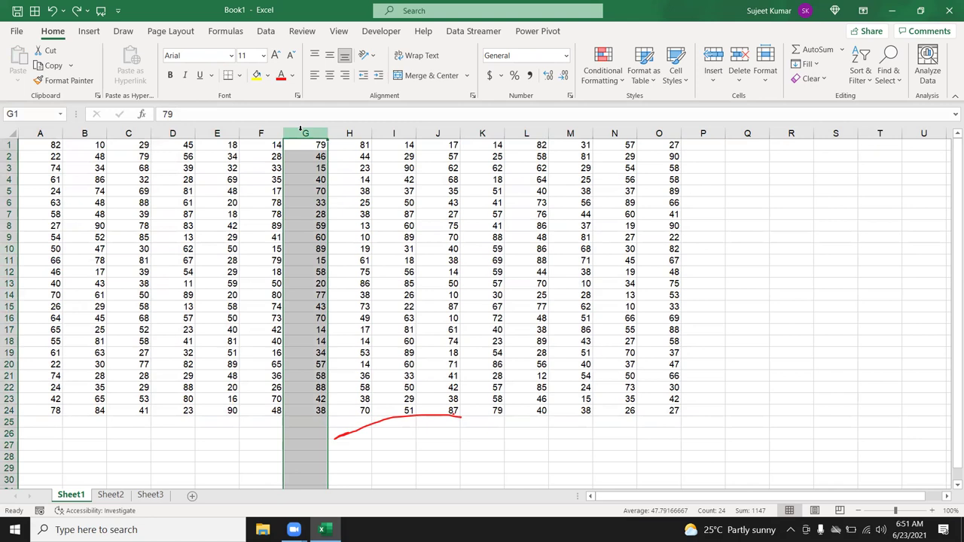
pyautogui.hotkey('ctrl', 'shift', '+')
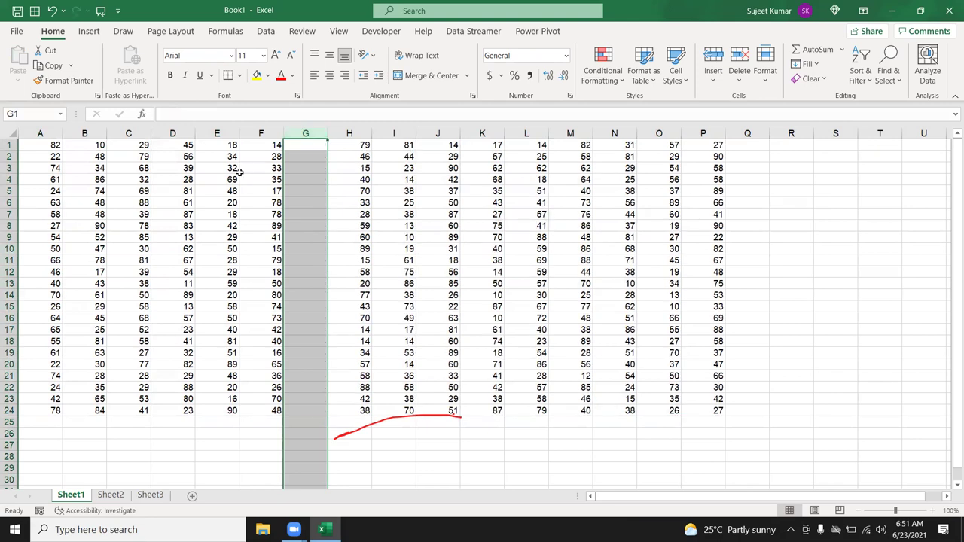
pyautogui.click(240, 173)
pyautogui.hotkey('ctrl', 'a')
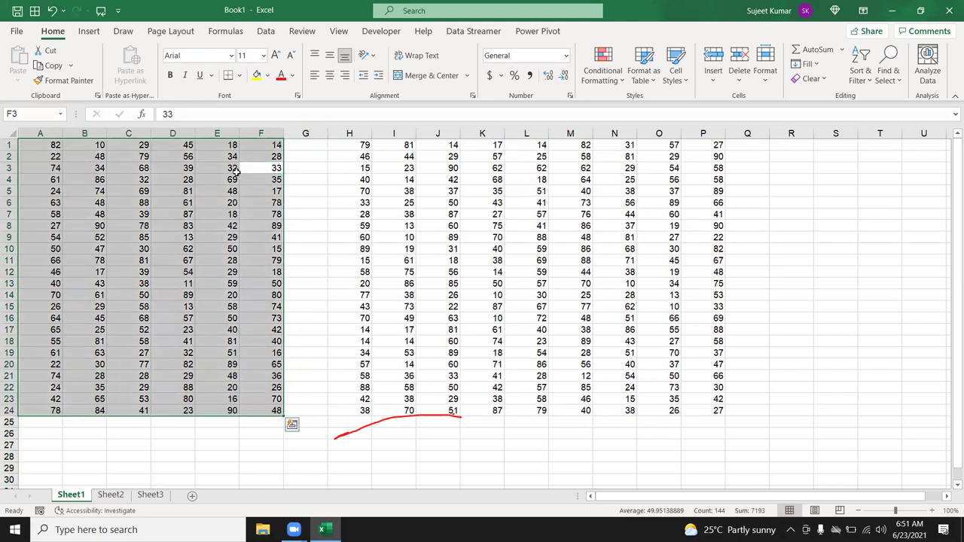
# Test selections on both sides of column G, type s in G17, then select column G
pyautogui.moveTo(348, 186)
pyautogui.mouseDown()
pyautogui.moveTo(482, 215)
pyautogui.moveTo(719, 295)
pyautogui.mouseUp()
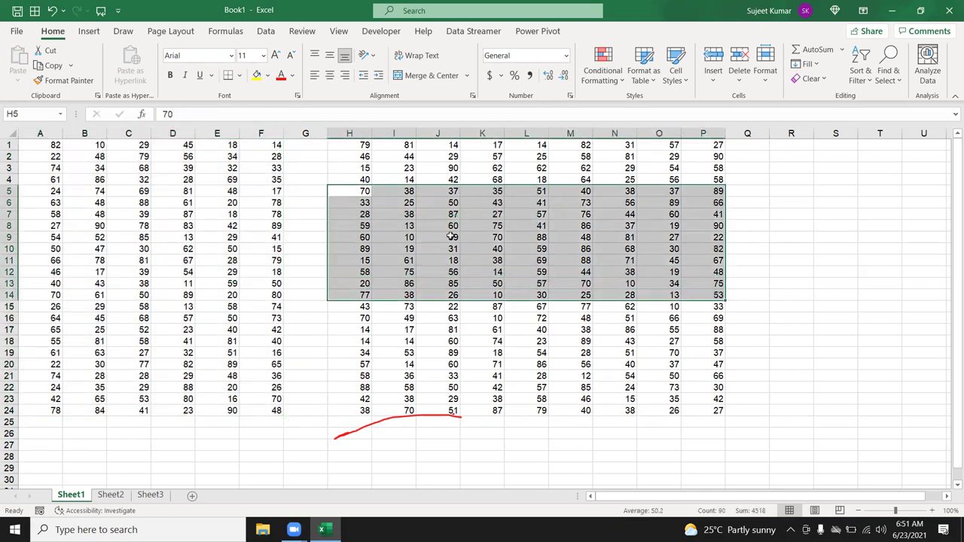
pyautogui.moveTo(309, 139)
pyautogui.mouseDown()
pyautogui.moveTo(277, 322)
pyautogui.moveTo(292, 419)
pyautogui.mouseUp()
pyautogui.click(303, 328)
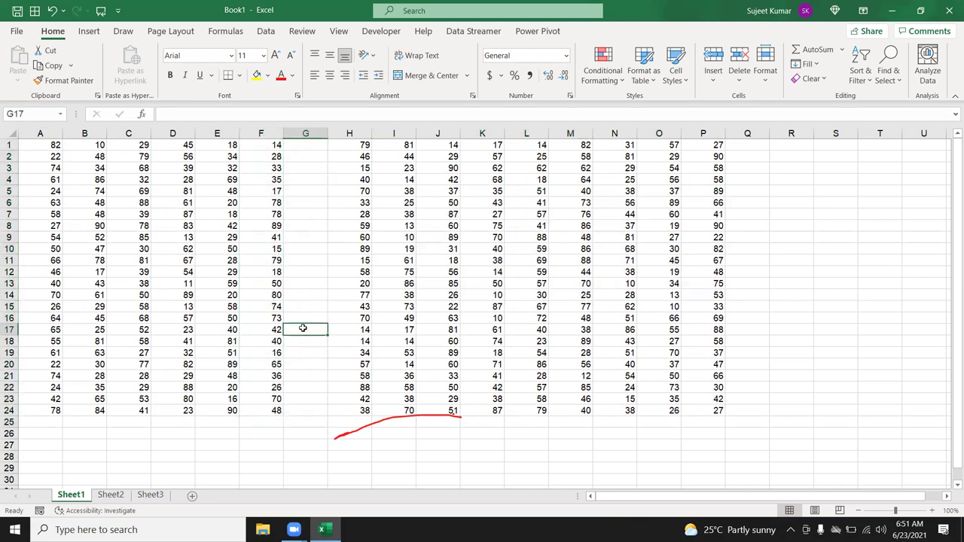
pyautogui.write('s')
pyautogui.click(108, 202)
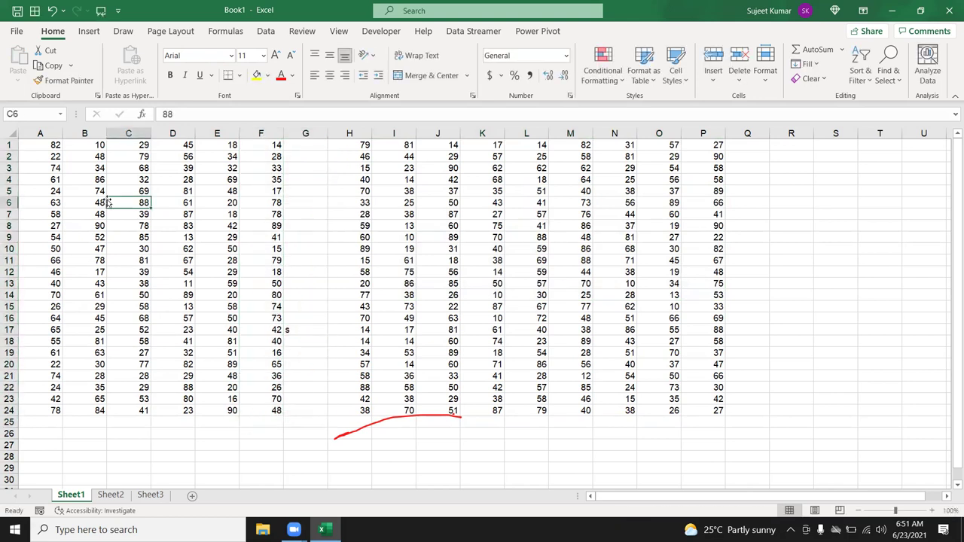
pyautogui.hotkey('ctrl', 'a')
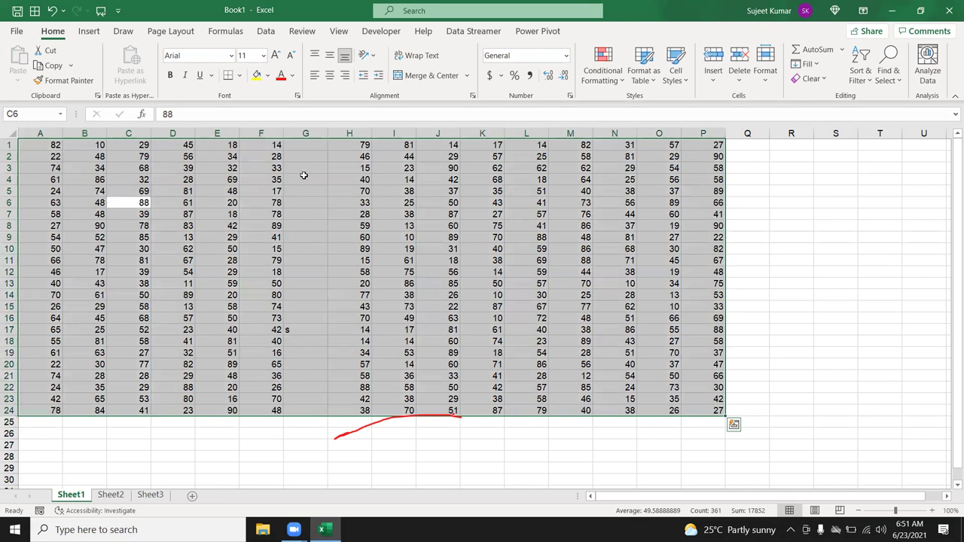
pyautogui.click(305, 178)
pyautogui.click(309, 133)
# Delete the empty column G, then type 'a' into P12, Q8 and R7
pyautogui.rightClick(308, 133)
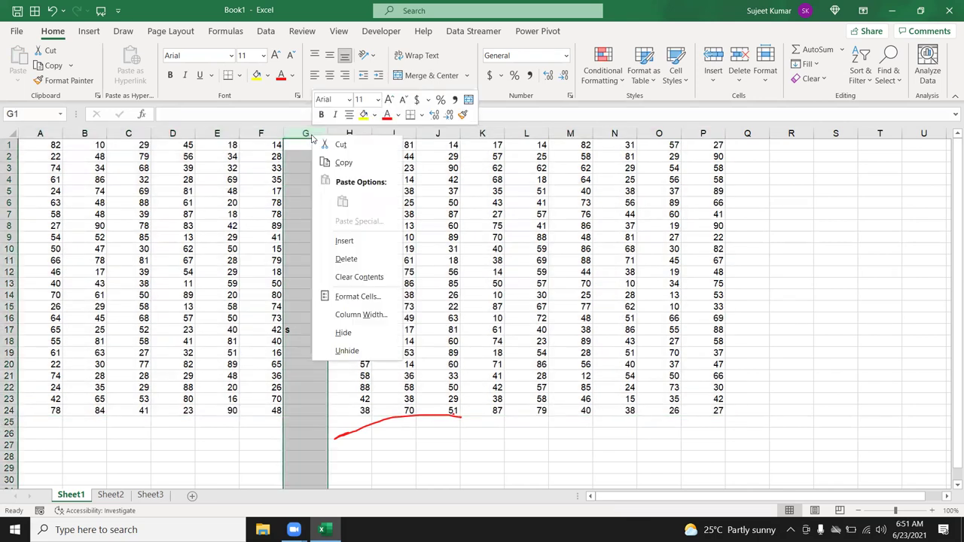
pyautogui.click(347, 260)
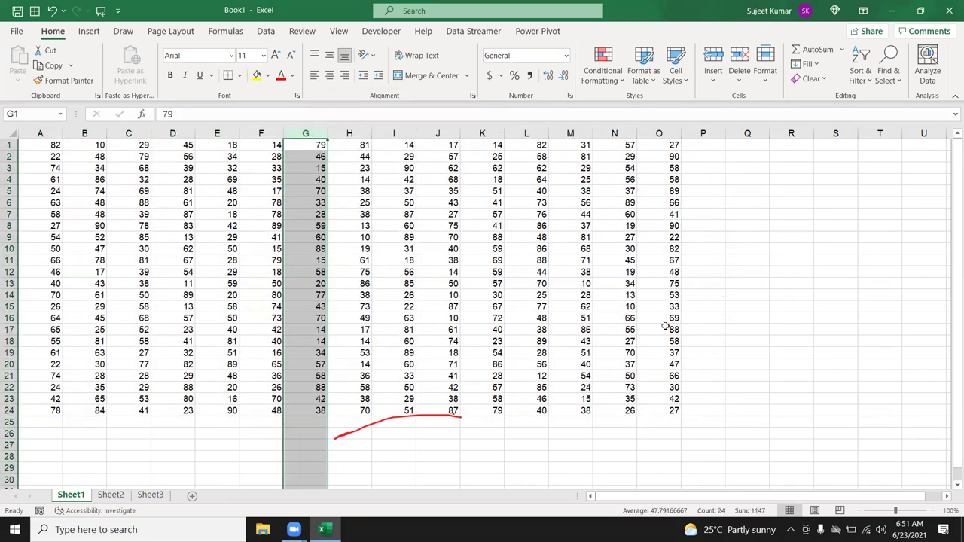
pyautogui.click(707, 269)
pyautogui.write('a')
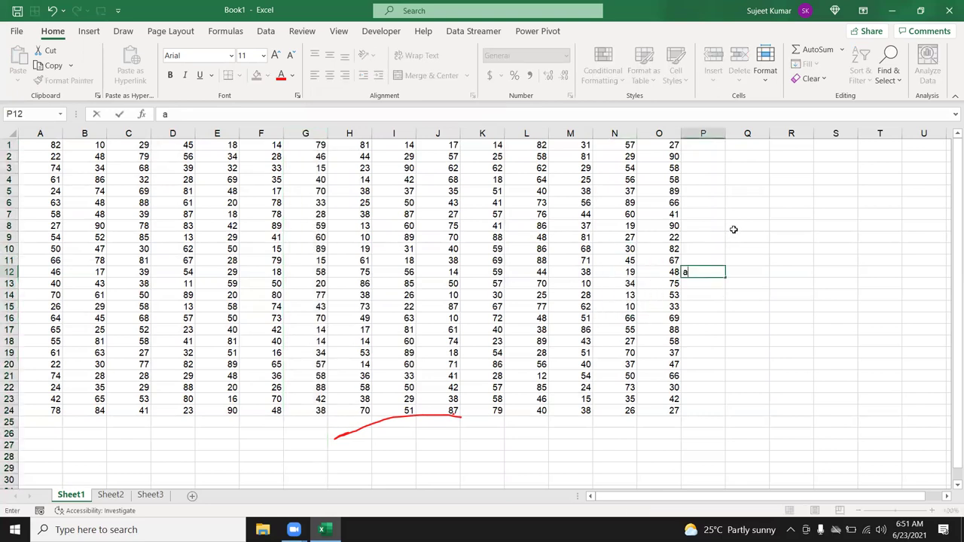
pyautogui.click(734, 229)
pyautogui.write('a')
pyautogui.click(791, 215)
pyautogui.write('a')
pyautogui.click(487, 204)
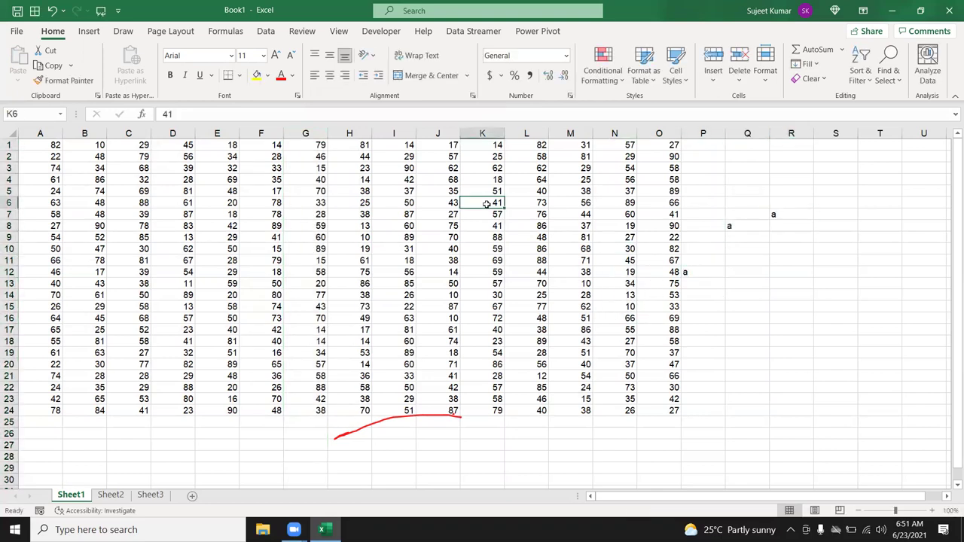
# Clear the stray 'a' entries from P6:R15 and return to A1
pyautogui.hotkey('ctrl', 'a')
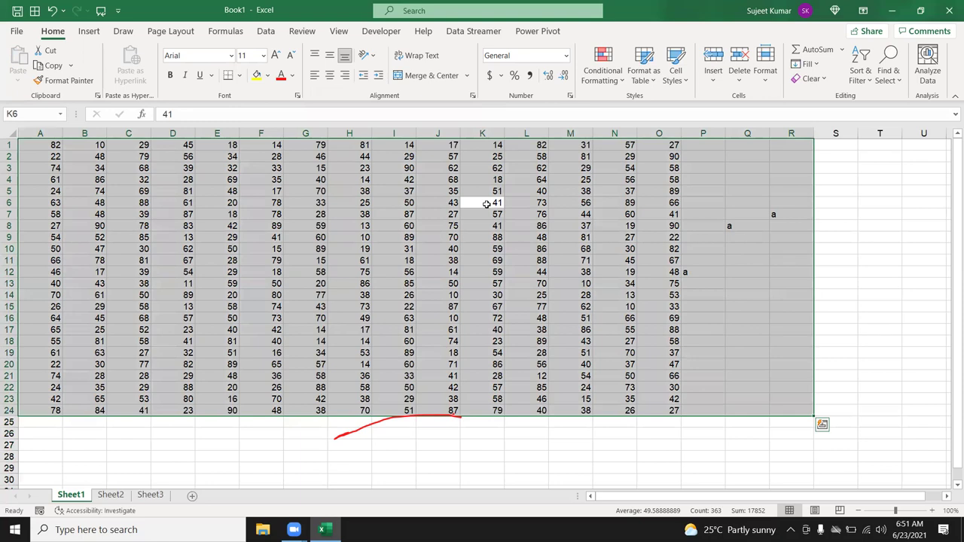
pyautogui.click(716, 279)
pyautogui.moveTo(703, 308)
pyautogui.mouseDown()
pyautogui.moveTo(704, 218)
pyautogui.moveTo(771, 208)
pyautogui.mouseUp()
pyautogui.press('Delete')
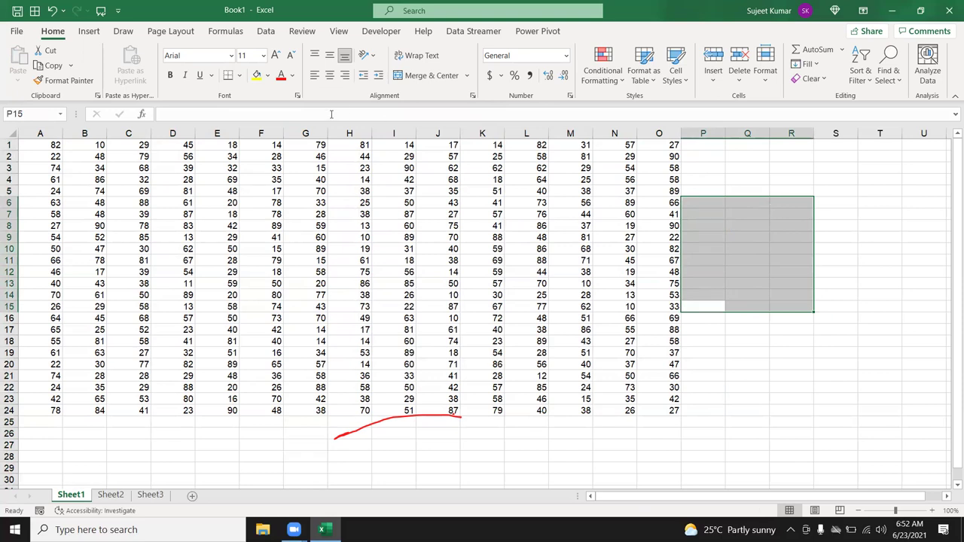
pyautogui.click(51, 148)
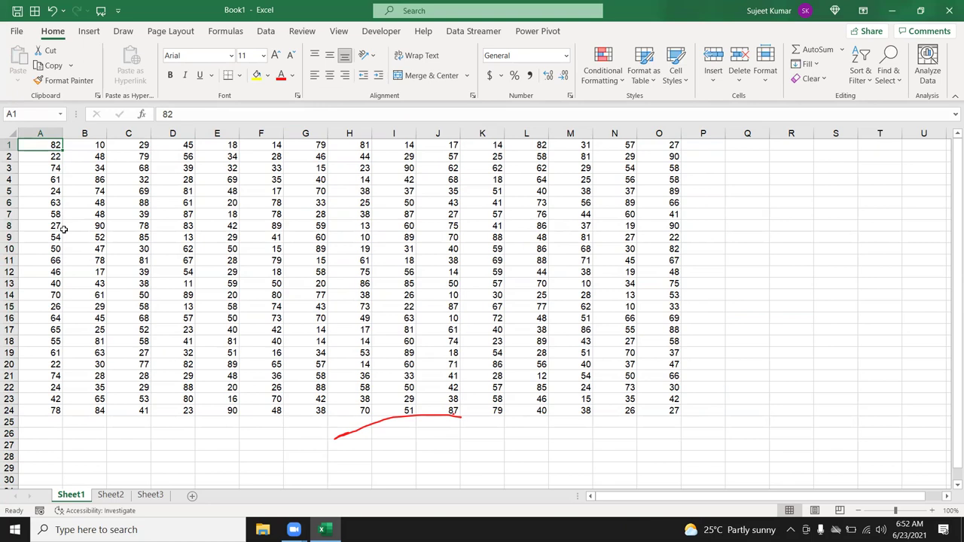
pyautogui.hotkey('ctrl', 'Down')
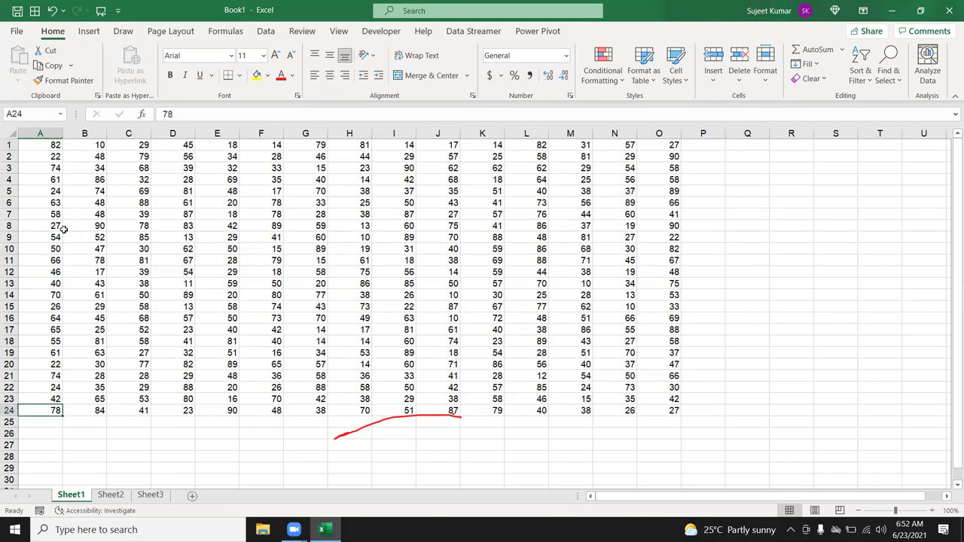
pyautogui.hotkey('ctrl', 'Up')
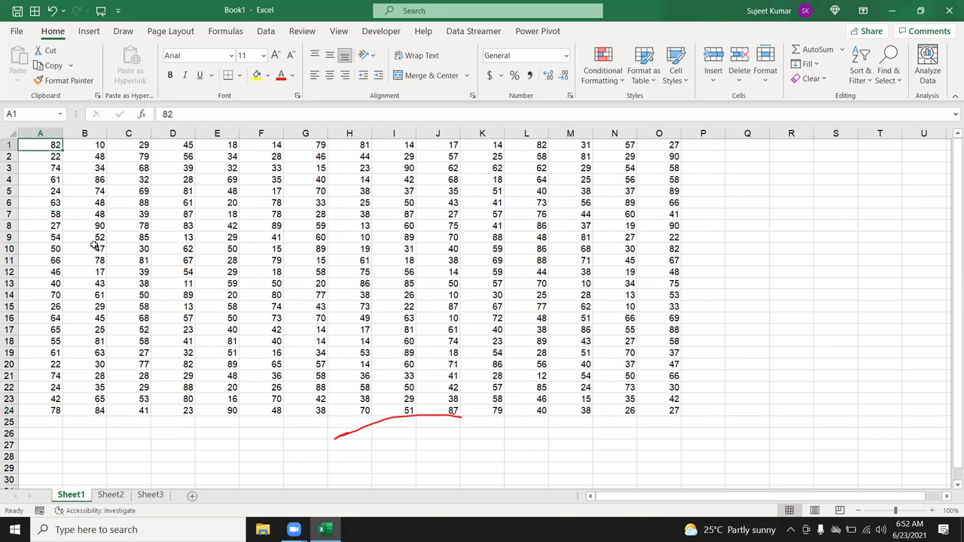
pyautogui.hotkey('ctrl', 'Down')
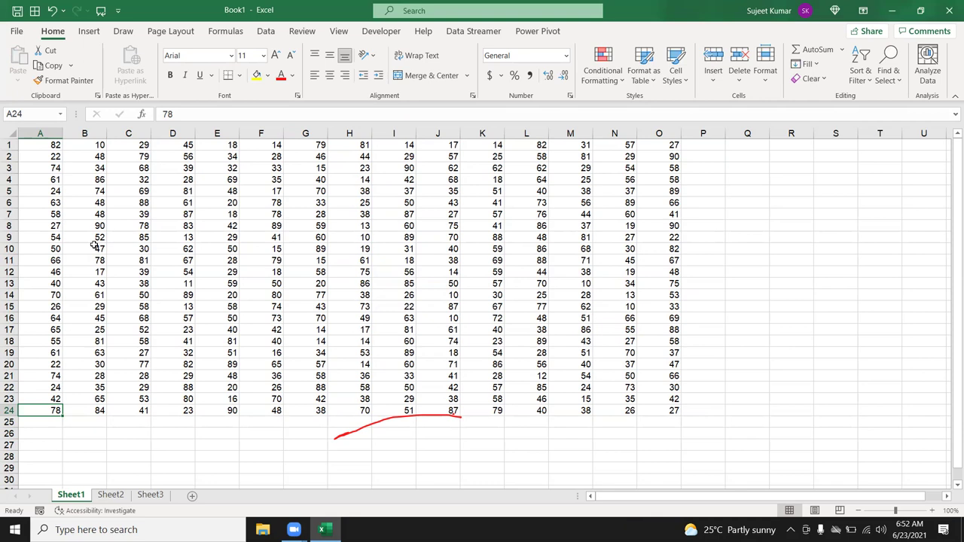
pyautogui.hotkey('ctrl', 'Home')
pyautogui.press('Right')
pyautogui.press('Left')
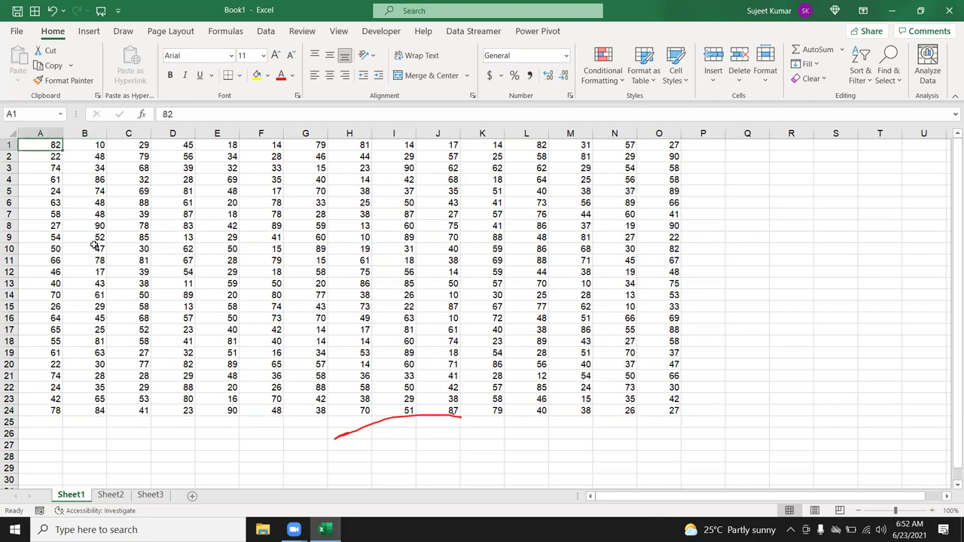
pyautogui.hotkey('ctrl', 'Right')
pyautogui.hotkey('ctrl', 'Down')
pyautogui.hotkey('ctrl', 'Home')
pyautogui.hotkey('ctrl', 'Right')
pyautogui.hotkey('ctrl', 'Down')
pyautogui.hotkey('ctrl', 'Left')
pyautogui.hotkey('ctrl', 'Up')
pyautogui.hotkey('ctrl', 'shift', 'Right')
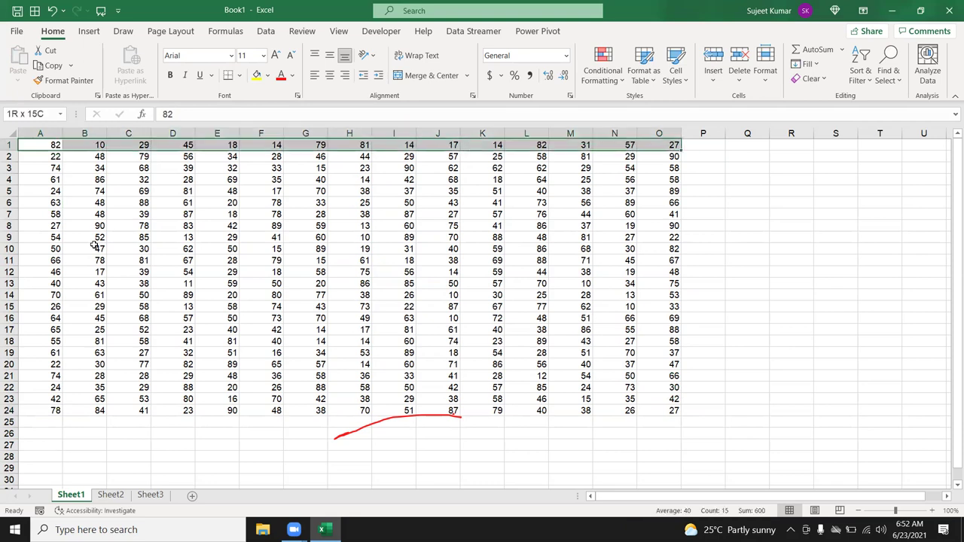
pyautogui.hotkey('ctrl', 'shift', 'Down')
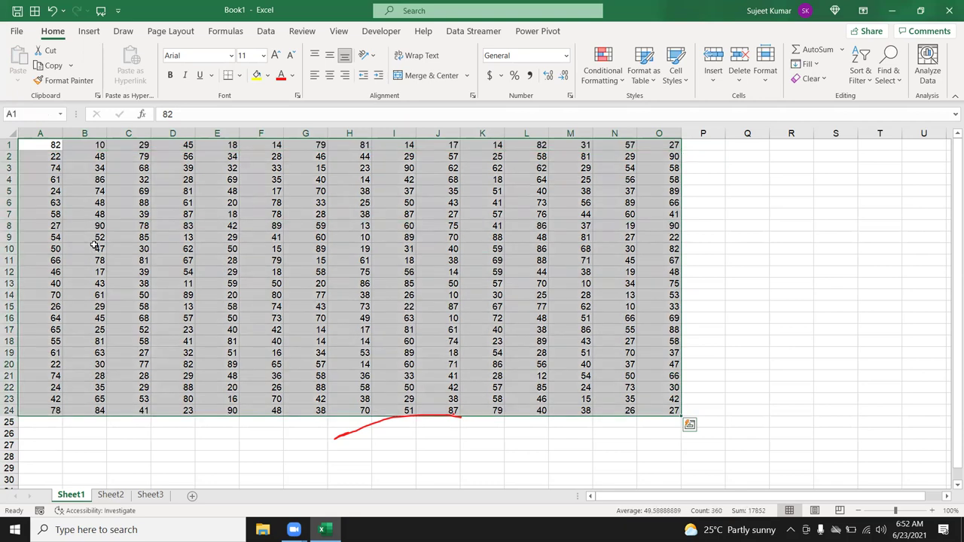
# Clear the 66 from A11 and test Ctrl+arrow jumps between A1 and A10 around the gap
pyautogui.hotkey('ctrl', 'Home')
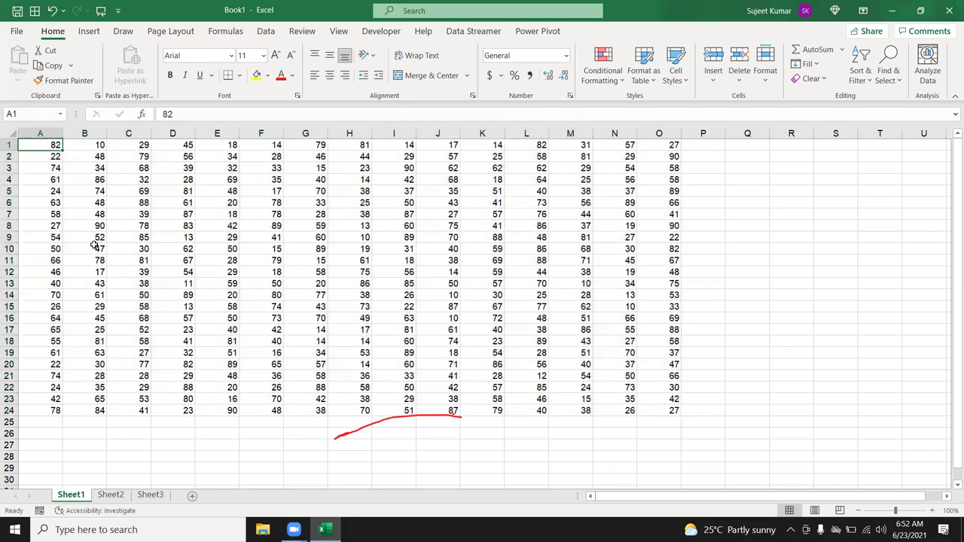
pyautogui.press('Down')
pyautogui.press('Down')
pyautogui.press('Down')
pyautogui.press('Down')
pyautogui.press('Delete')
pyautogui.press('Up')
pyautogui.hotkey('ctrl', 'Home')
pyautogui.press('Down')
pyautogui.press('Down')
pyautogui.press('Down')
pyautogui.hotkey('ctrl', 'Home')
pyautogui.hotkey('ctrl', 'Down')
pyautogui.press('Up')
pyautogui.hotkey('ctrl', 'Up')
pyautogui.hotkey('ctrl', 'Down')
pyautogui.press('Up')
pyautogui.press('Up')
pyautogui.press('Up')
pyautogui.hotkey('ctrl', 'Down')
pyautogui.press('Right')
pyautogui.press('Down')
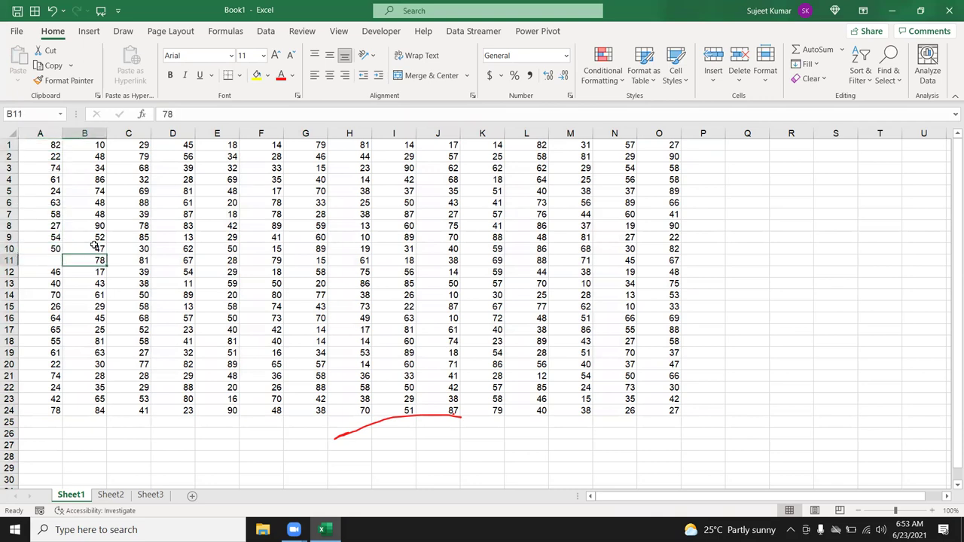
# Cancel a 65 entry in B11, then enter 25 in cell A11
pyautogui.write('65')
pyautogui.press('Escape')
pyautogui.press('Left')
pyautogui.write('25')
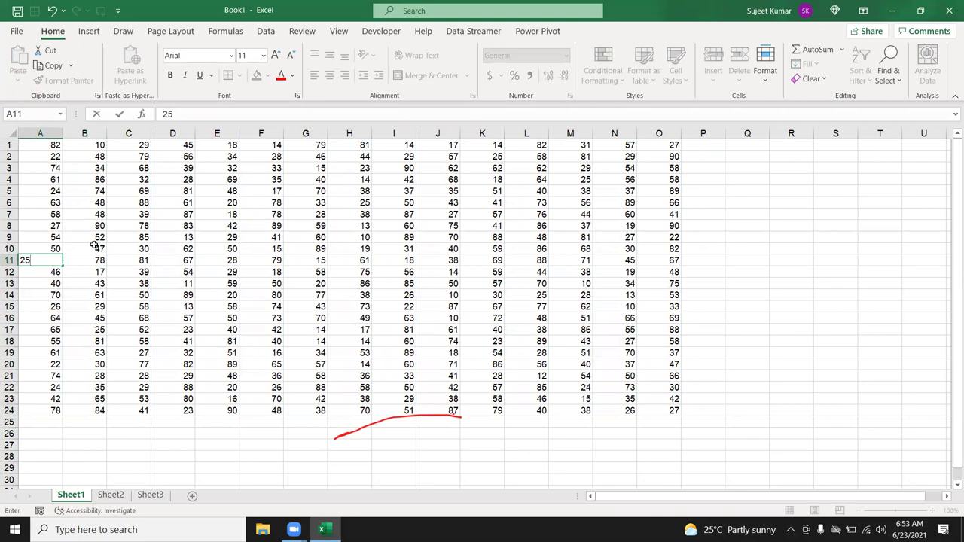
pyautogui.press('Return')
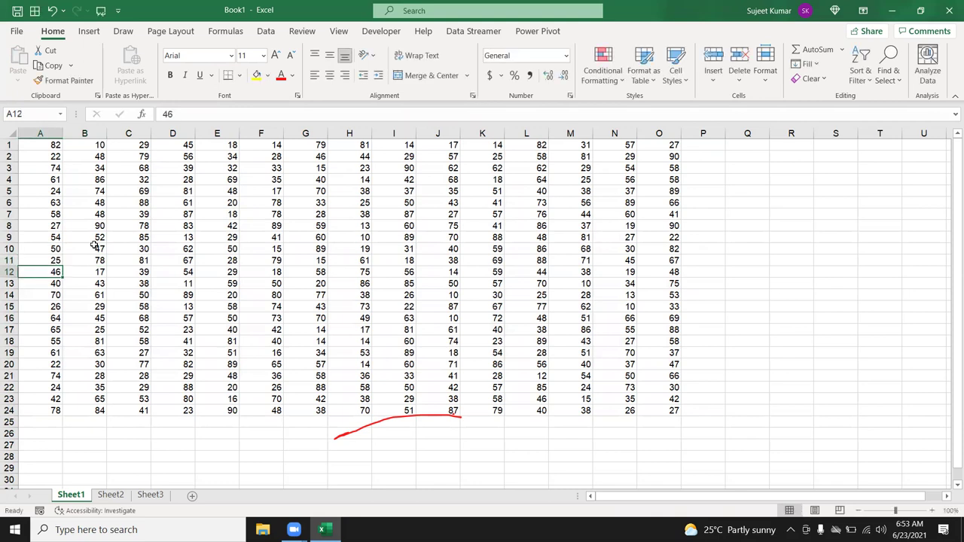
pyautogui.press('Up')
pyautogui.press('Up')
pyautogui.press('Up')
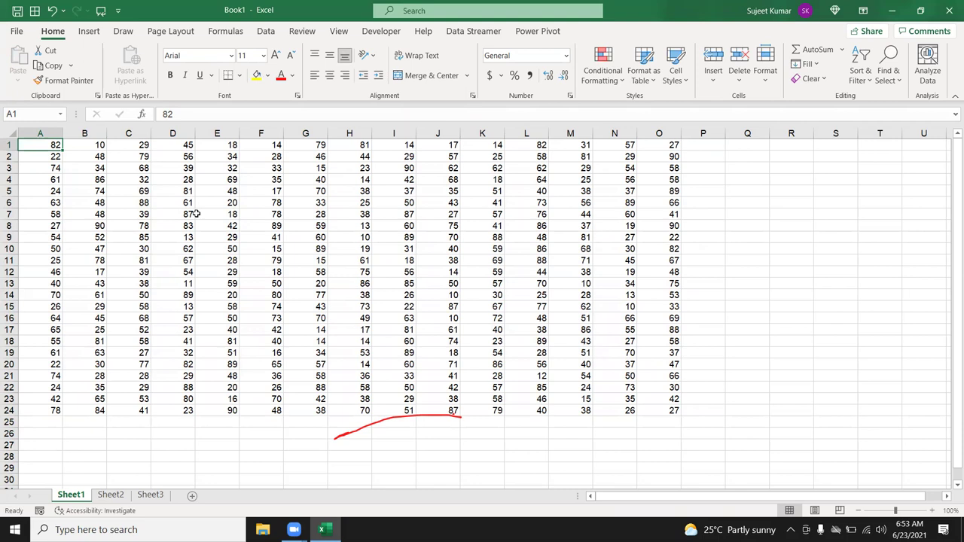
pyautogui.hotkey('ctrl', 'a')
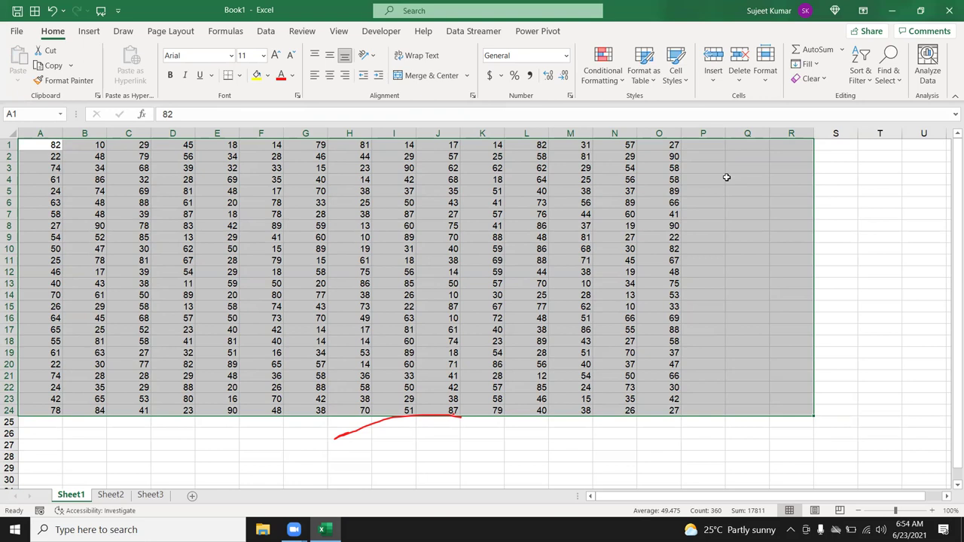
pyautogui.click(497, 353)
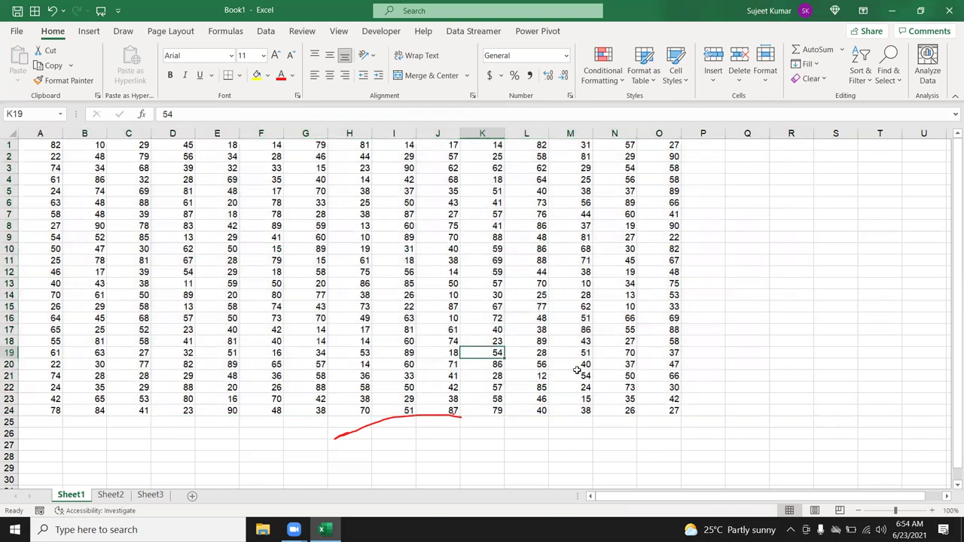
pyautogui.click(667, 411)
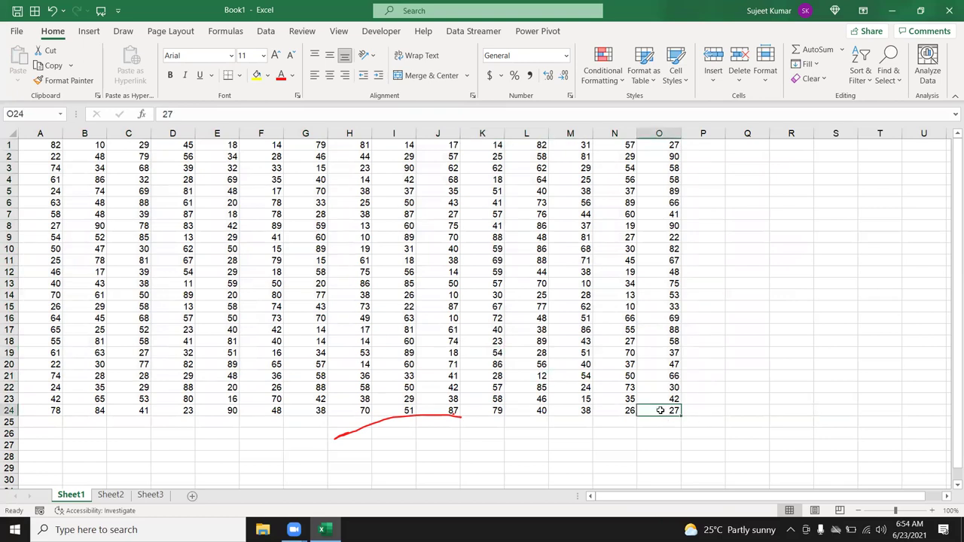
pyautogui.hotkey('ctrl', 'a')
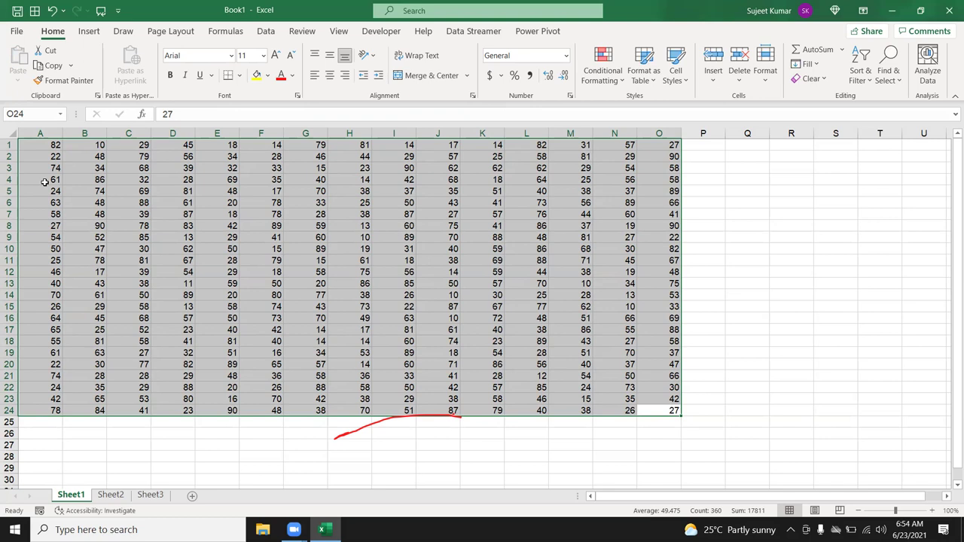
pyautogui.click(35, 409)
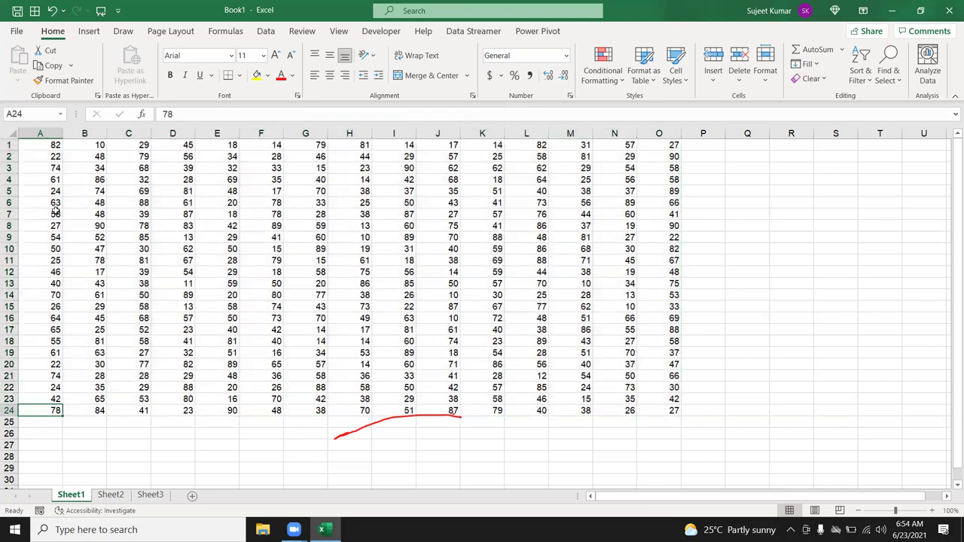
pyautogui.click(648, 409)
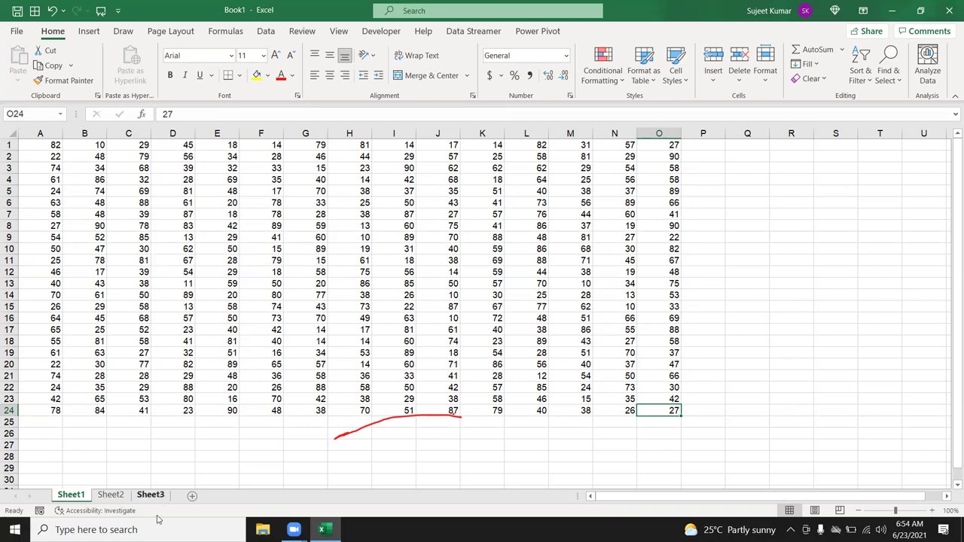
# Open Google Chrome through the taskbar search for 'ch', then minimise it back to Excel
pyautogui.click(322, 530)
pyautogui.click(120, 529)
pyautogui.write('ch')
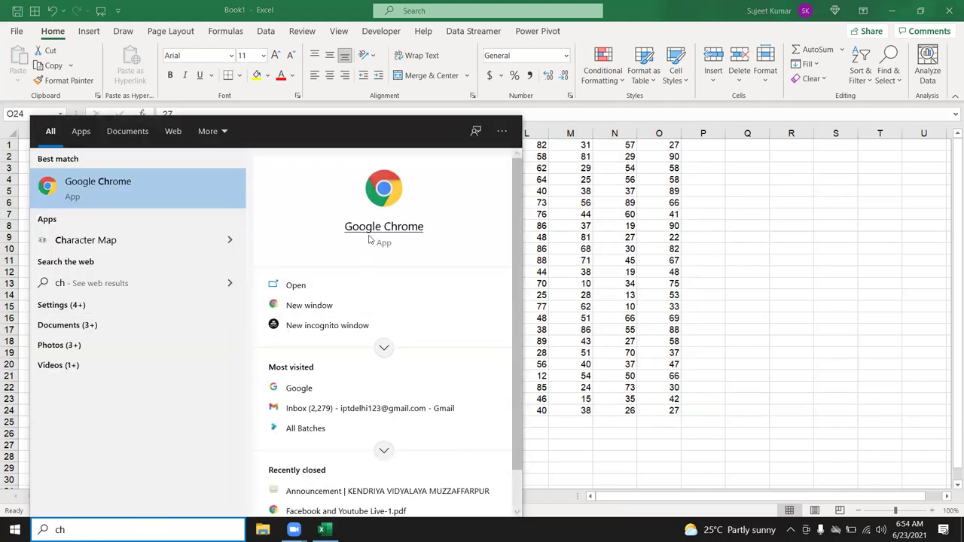
pyautogui.click(370, 229)
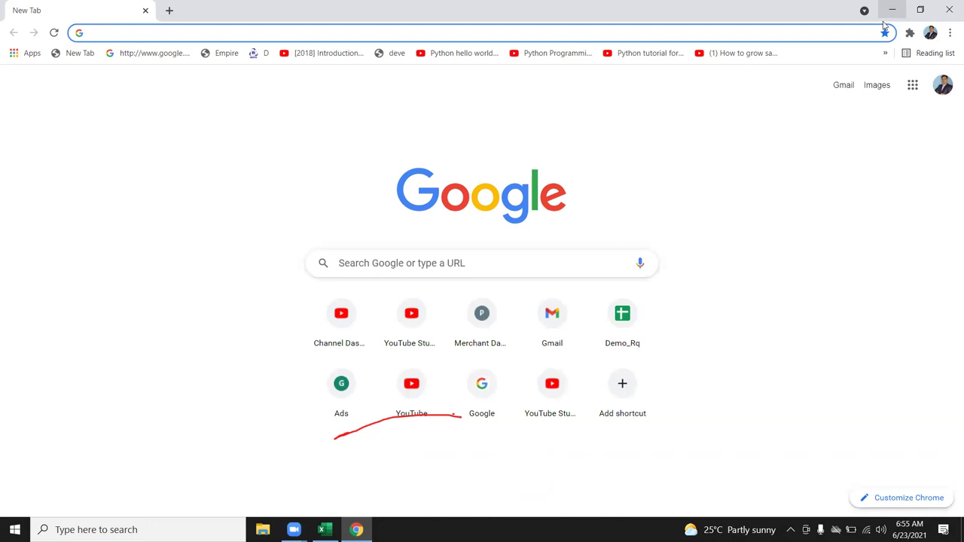
pyautogui.click(892, 10)
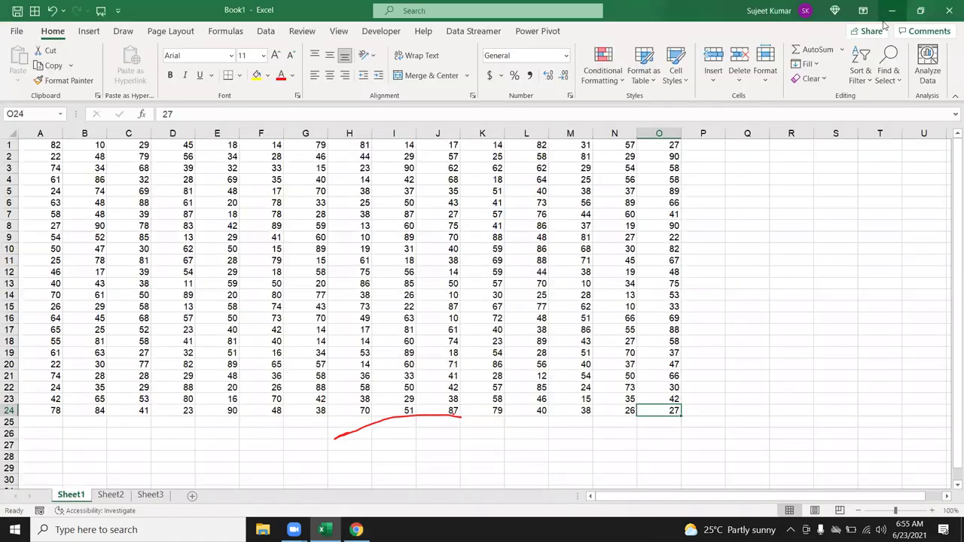
# Use End mode from A1 to jump to the bottom of column A and to O1
pyautogui.click(483, 397)
pyautogui.click(595, 400)
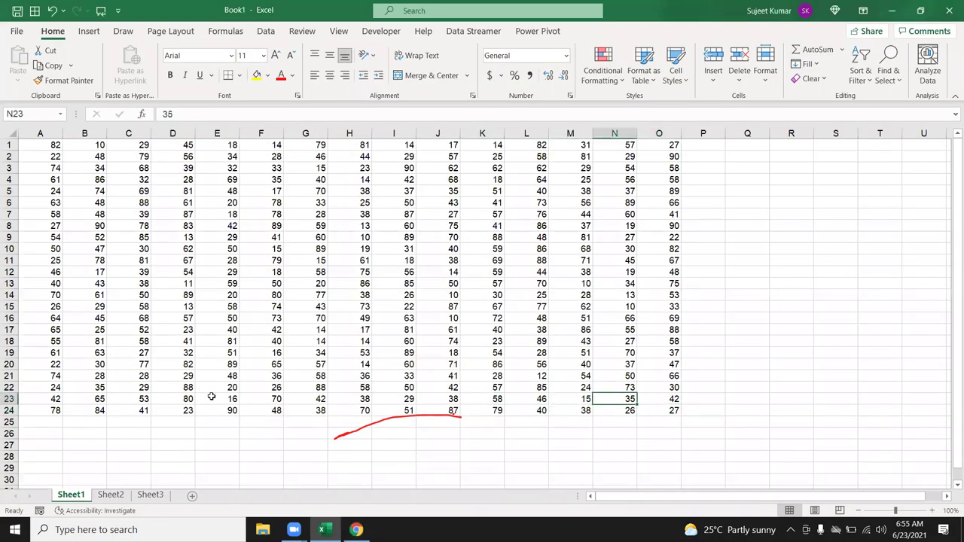
pyautogui.click(37, 144)
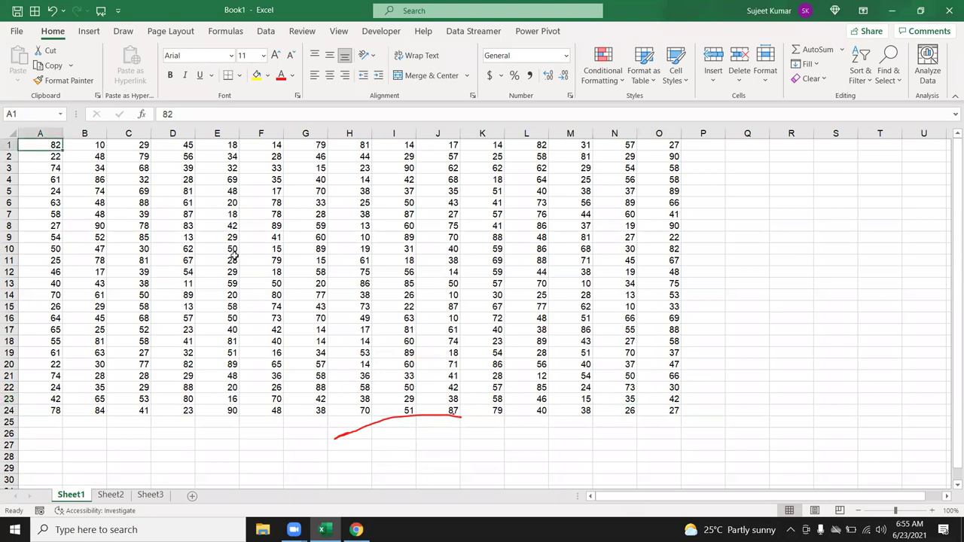
pyautogui.press('End')
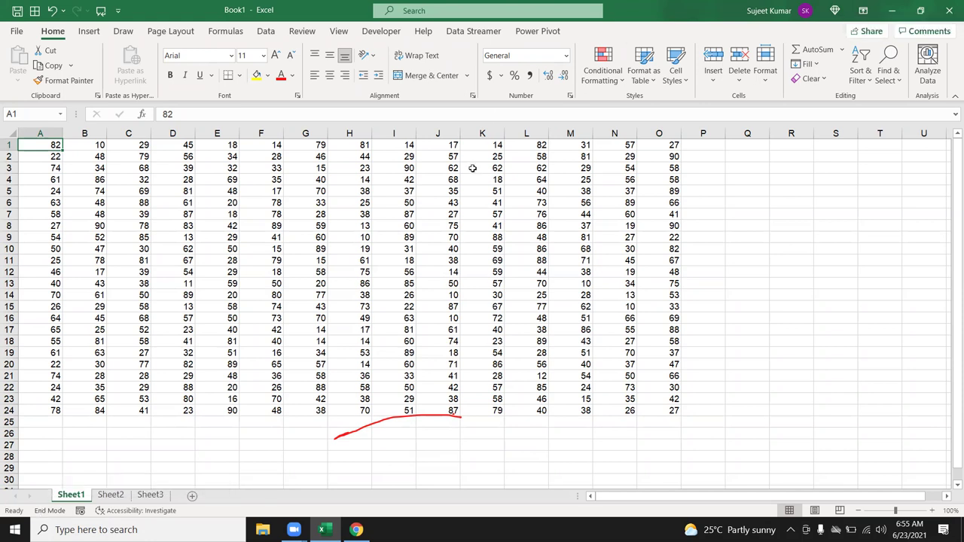
pyautogui.press('Down')
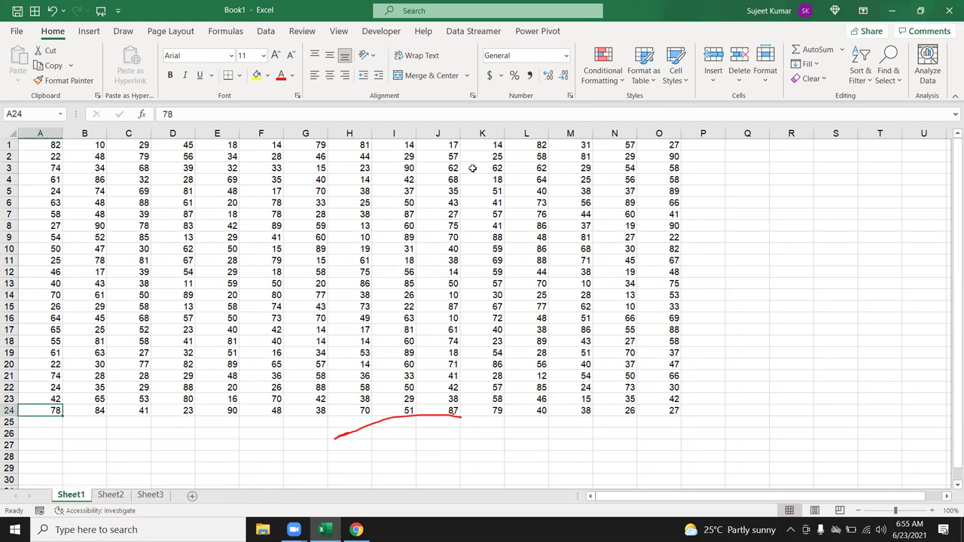
pyautogui.click(55, 142)
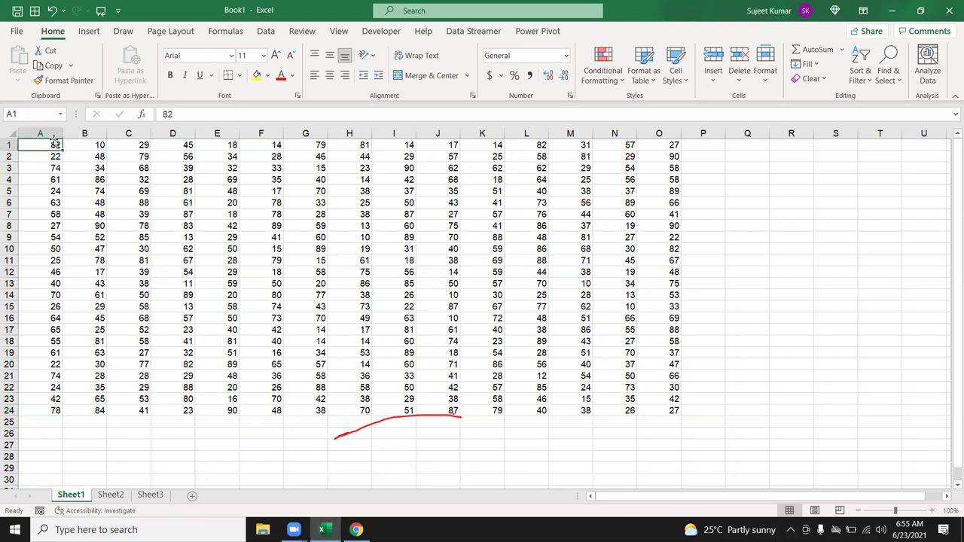
pyautogui.press('End')
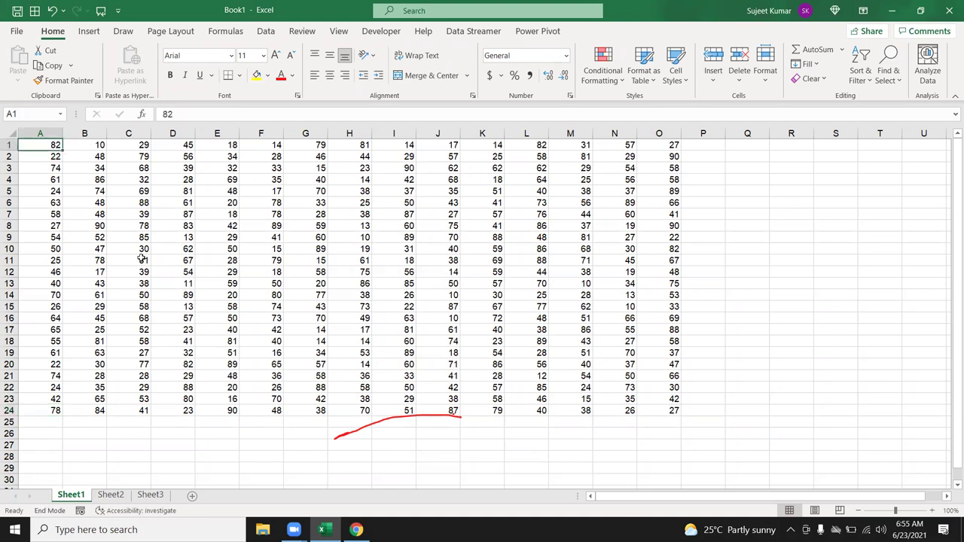
pyautogui.press('Right')
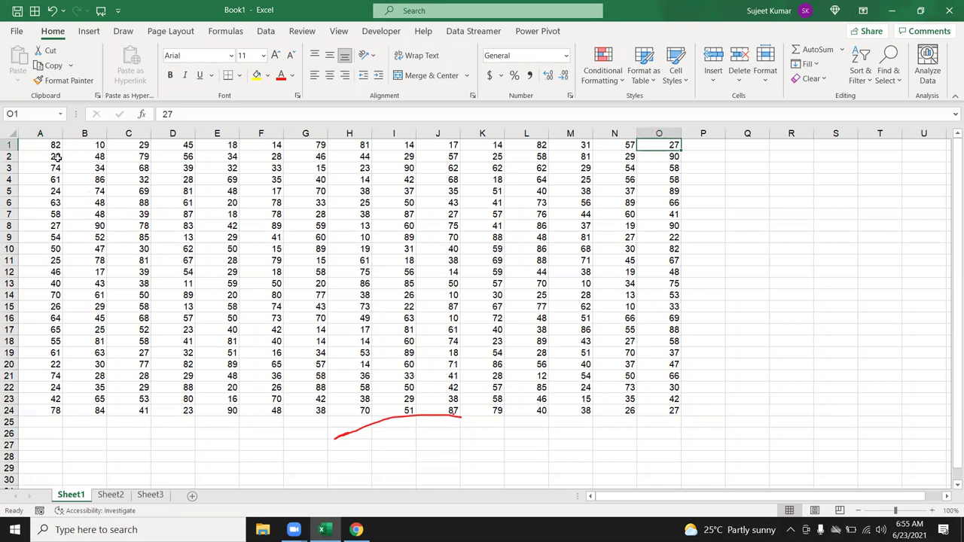
# From A23, use End mode to reach O23 at the end of row 23
pyautogui.click(56, 157)
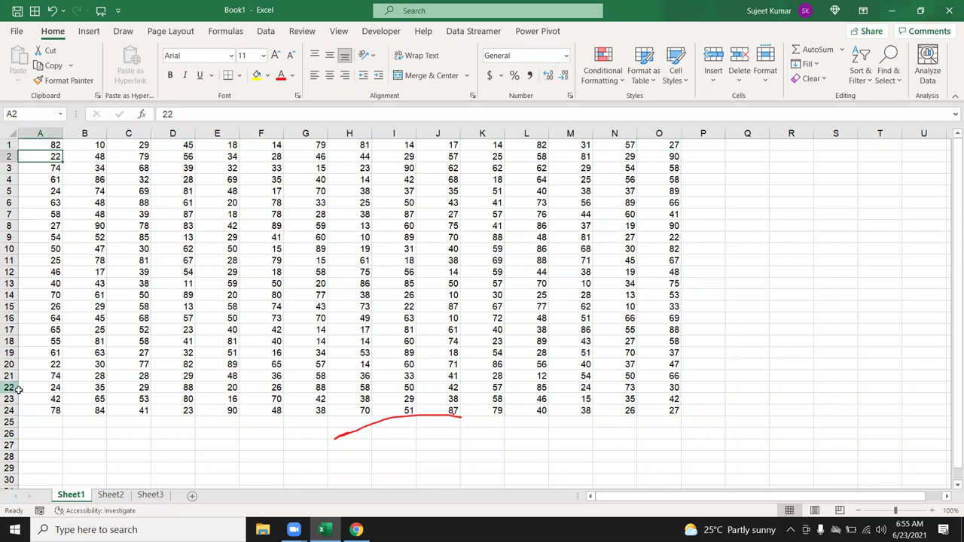
pyautogui.click(53, 397)
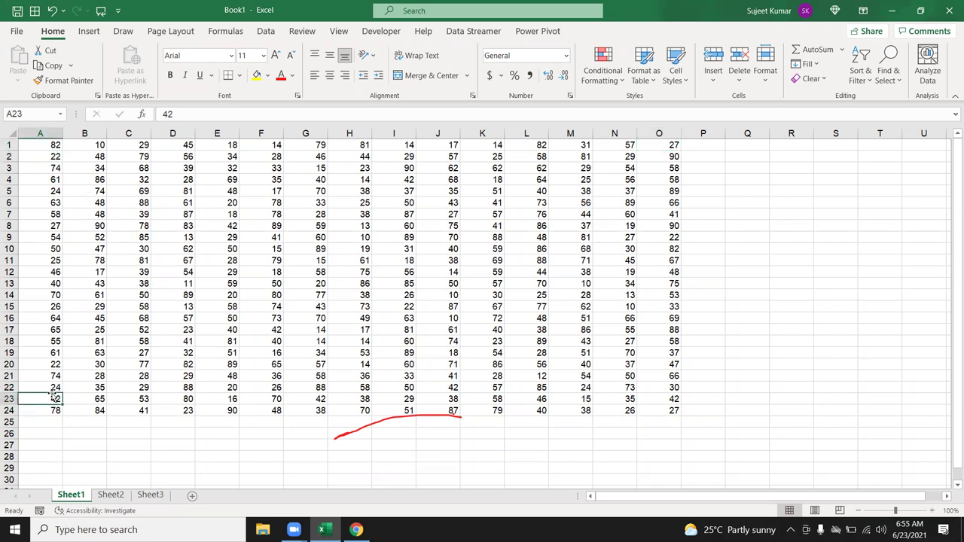
pyautogui.press('End')
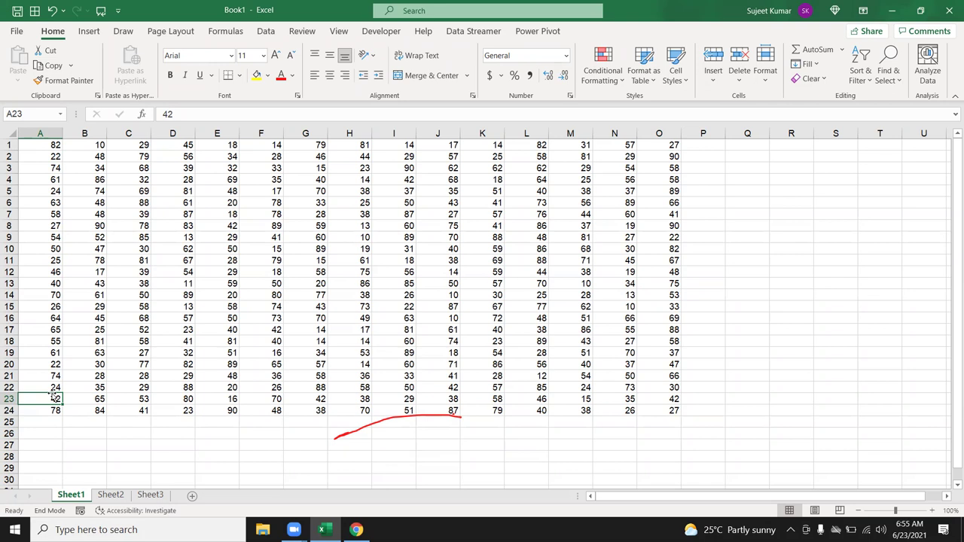
pyautogui.click(673, 403)
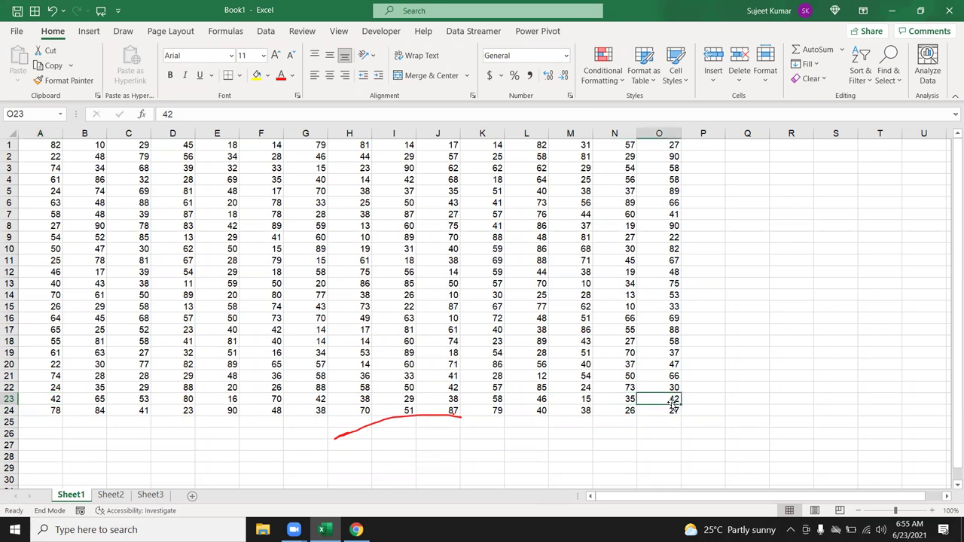
# Step right from O23 past the grid's edge to the empty cell R23
pyautogui.press('Right')
pyautogui.press('Right')
pyautogui.press('Right')
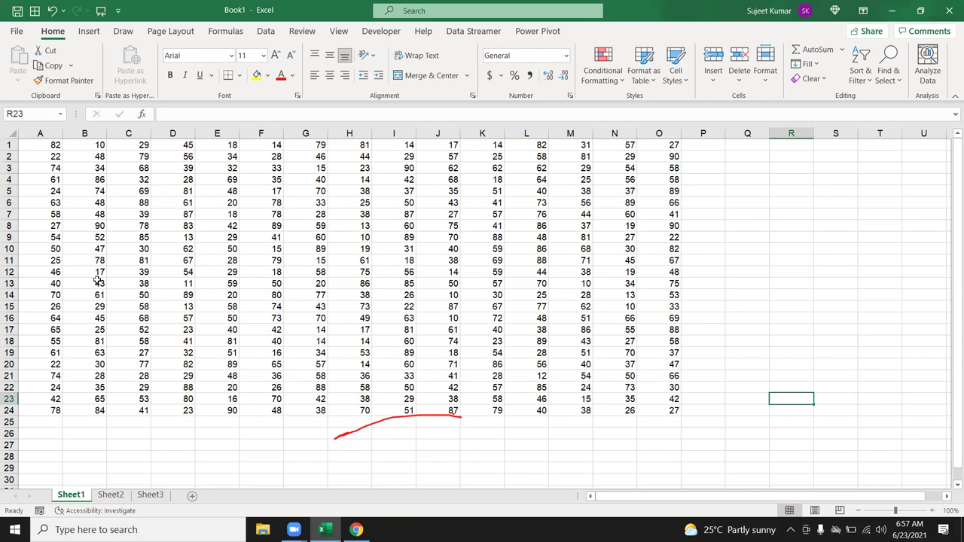
# On Sheet2, enter 1, 2 and 3 down A1:A3 and select them
pyautogui.click(111, 494)
pyautogui.write('1')
pyautogui.press('Return')
pyautogui.write('2')
pyautogui.press('Return')
pyautogui.write('3')
pyautogui.press('Return')
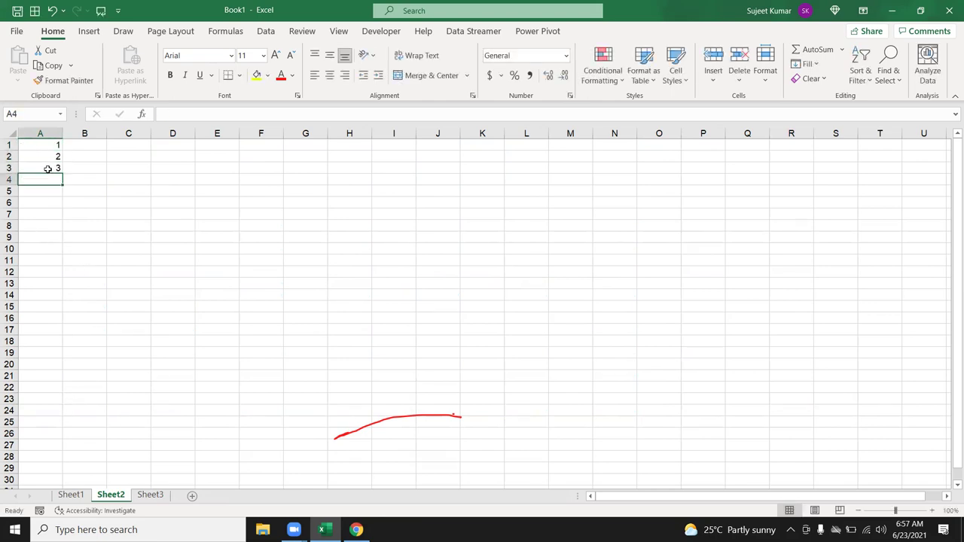
pyautogui.moveTo(48, 169); pyautogui.dragTo(49, 144)
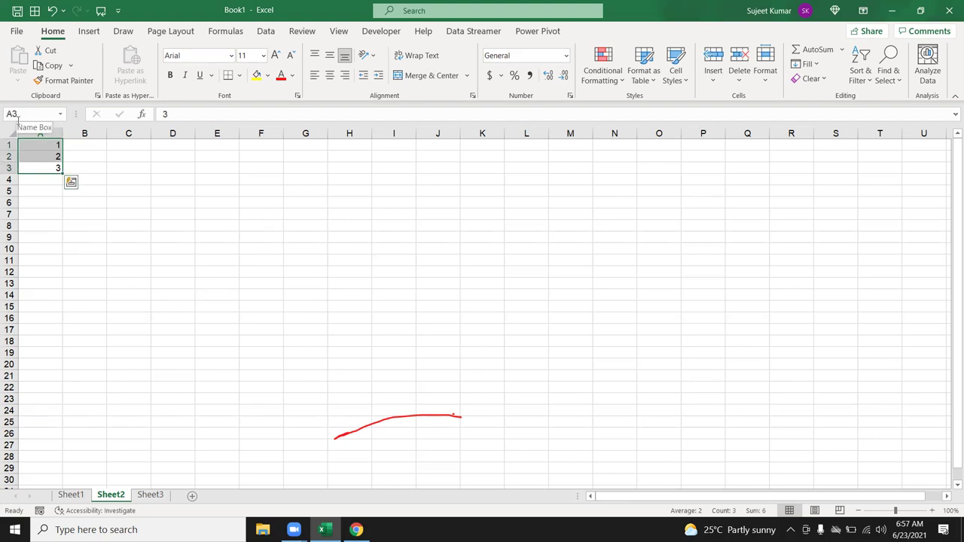
# Continue column A with 4, 5 and 6 in A4:A6, then select A4:A6
pyautogui.click(57, 181)
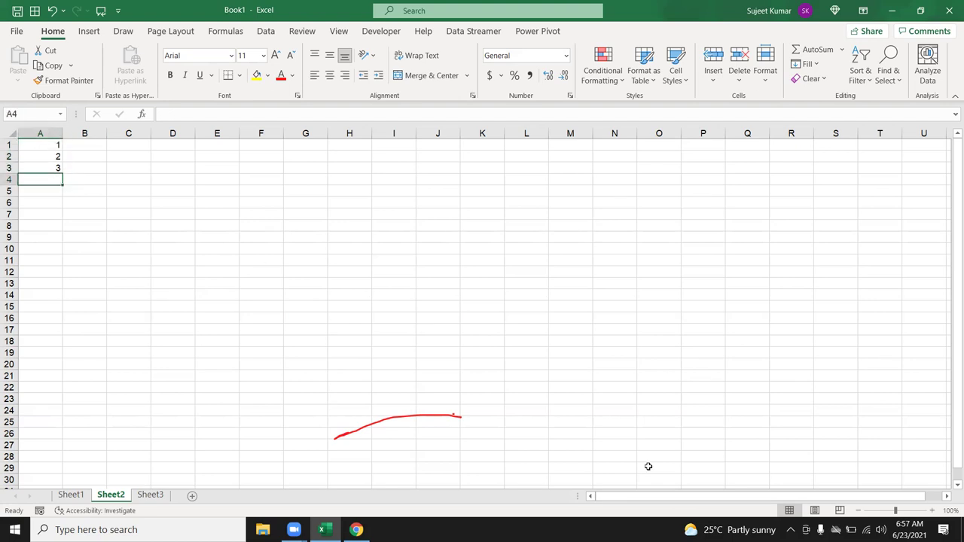
pyautogui.write('4')
pyautogui.press('Return')
pyautogui.write('5')
pyautogui.press('Return')
pyautogui.write('6')
pyautogui.press('Return')
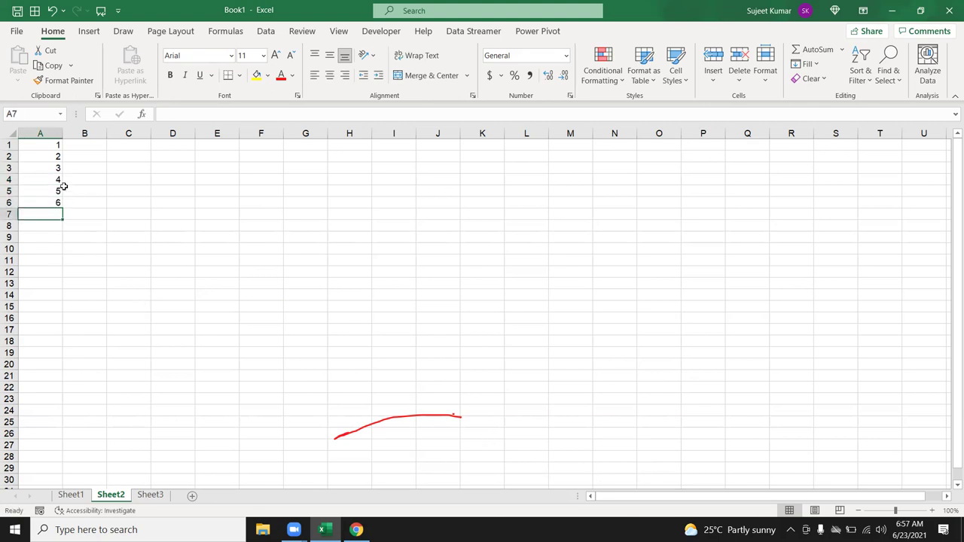
pyautogui.click(59, 179)
pyautogui.moveTo(59, 179); pyautogui.dragTo(58, 201)
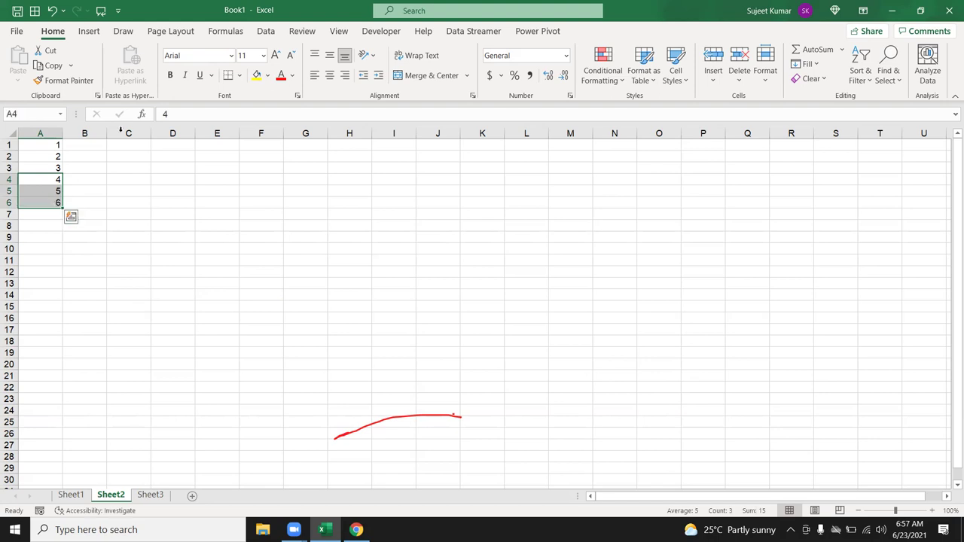
pyautogui.click(89, 32)
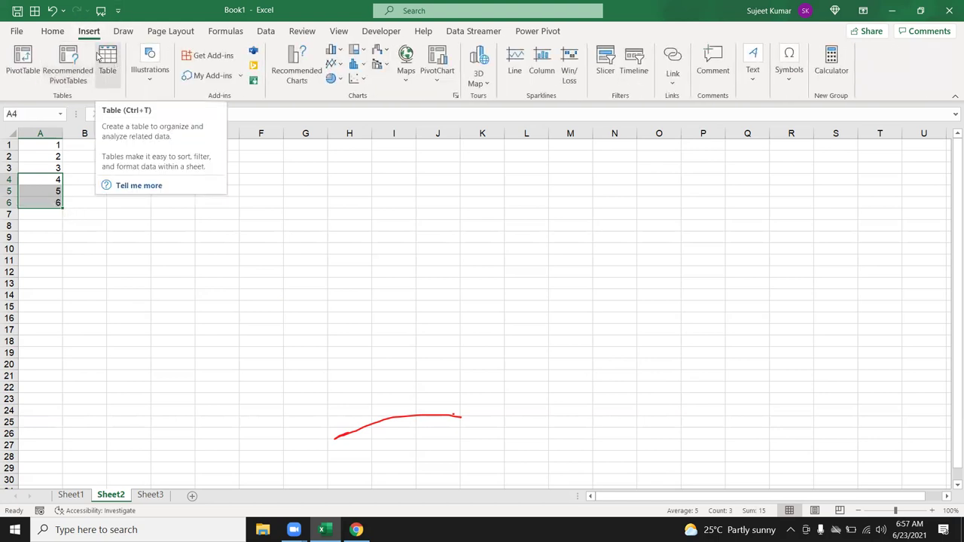
# Try selections around A1:C4, then overwrite A4 with 7 and undo it
pyautogui.click(52, 31)
pyautogui.click(56, 144)
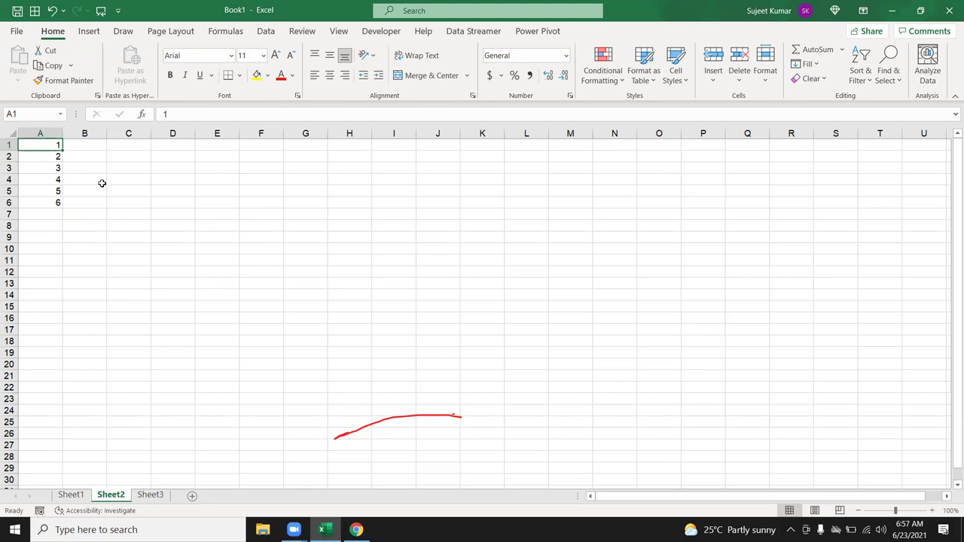
pyautogui.click(45, 167)
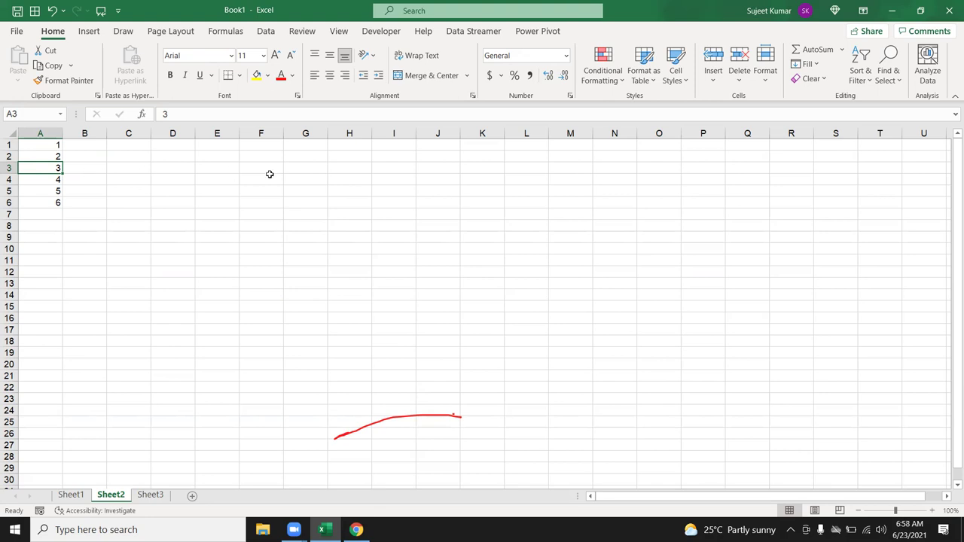
pyautogui.moveTo(37, 181); pyautogui.dragTo(120, 180)
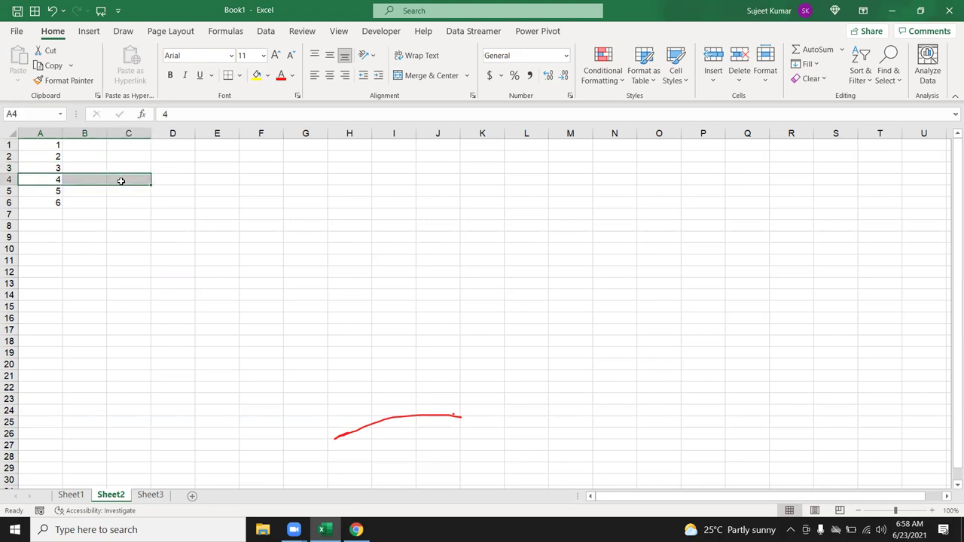
pyautogui.click(47, 164)
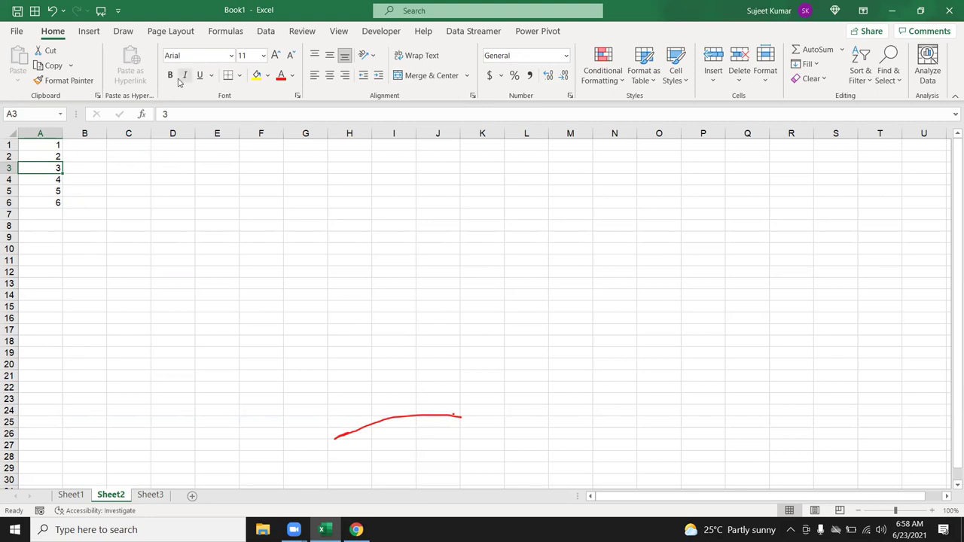
pyautogui.click(56, 180)
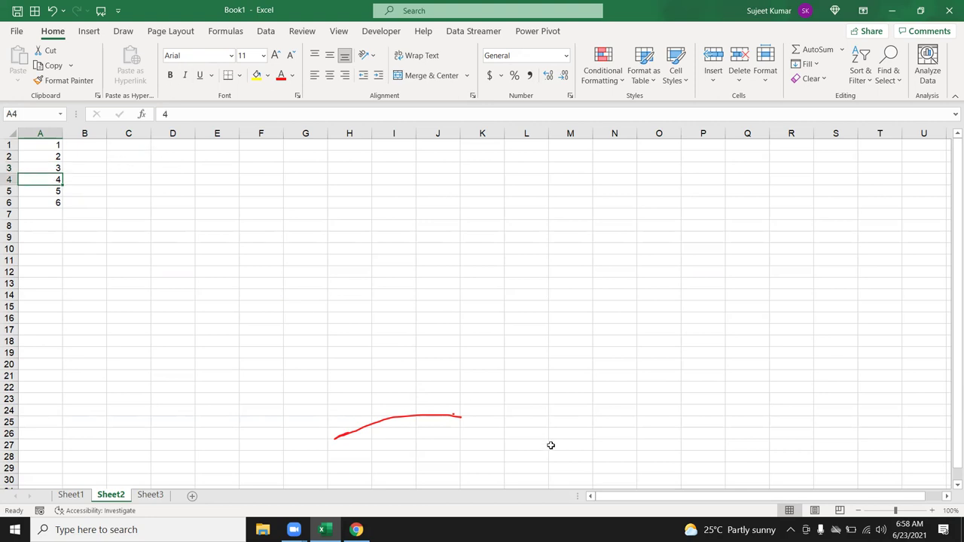
pyautogui.write('7')
pyautogui.press('Return')
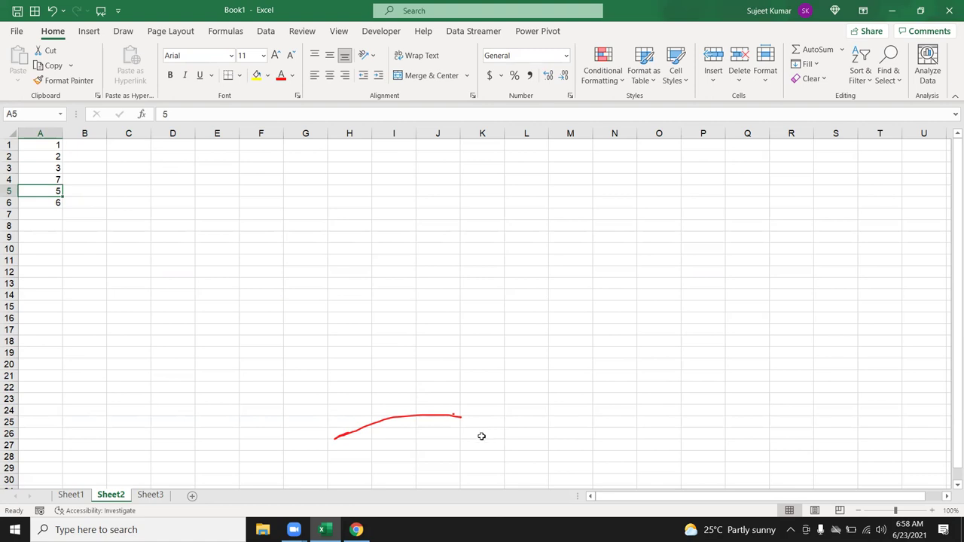
pyautogui.hotkey('ctrl', 'z')
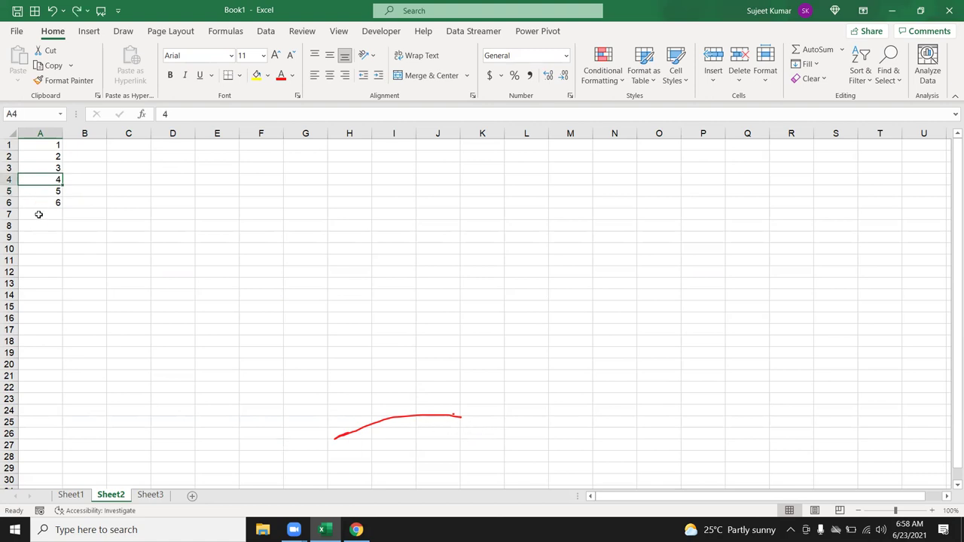
# Add 7 in A7, then delete all the numbers in A1:A7
pyautogui.click(39, 211)
pyautogui.write('7')
pyautogui.press('Return')
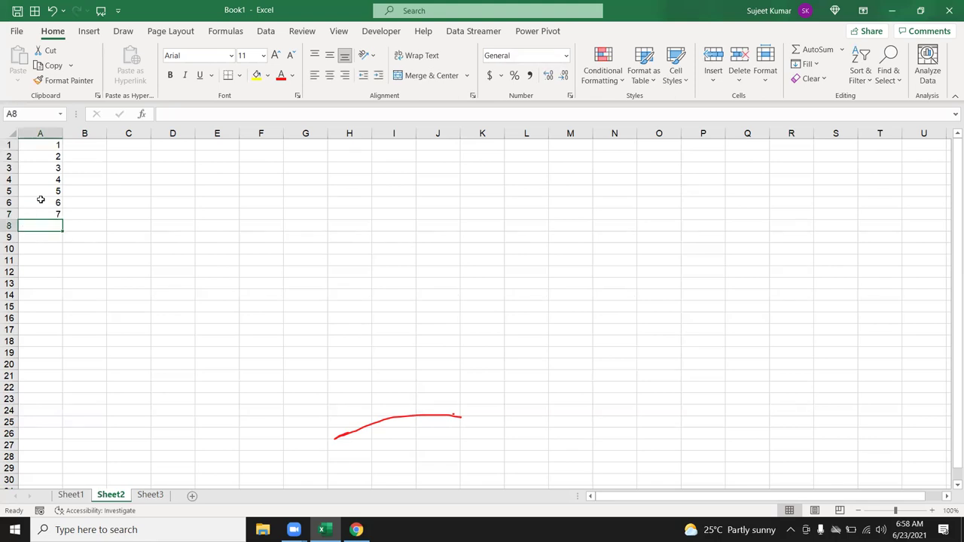
pyautogui.moveTo(47, 214); pyautogui.dragTo(47, 136)
pyautogui.press('Delete')
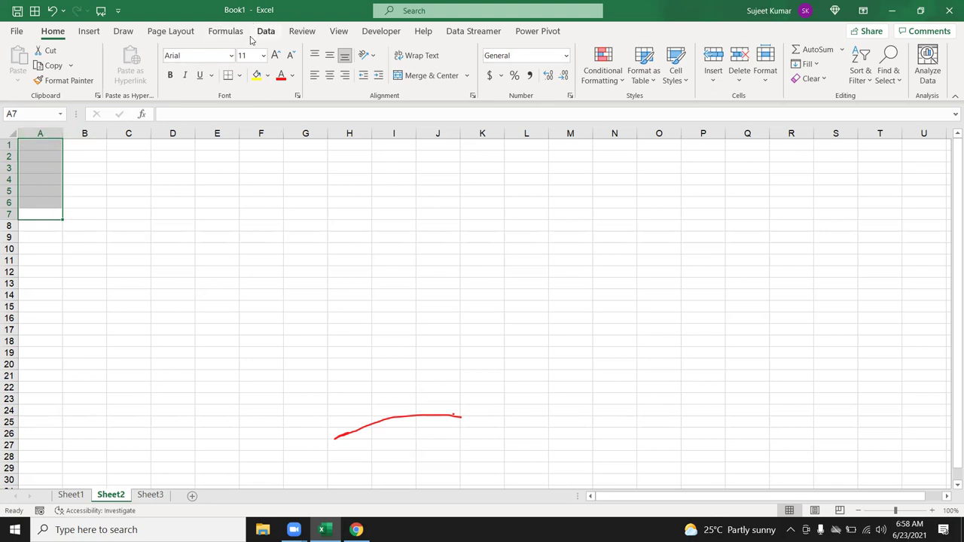
pyautogui.click(260, 37)
pyautogui.click(19, 75)
pyautogui.moveTo(67, 102)
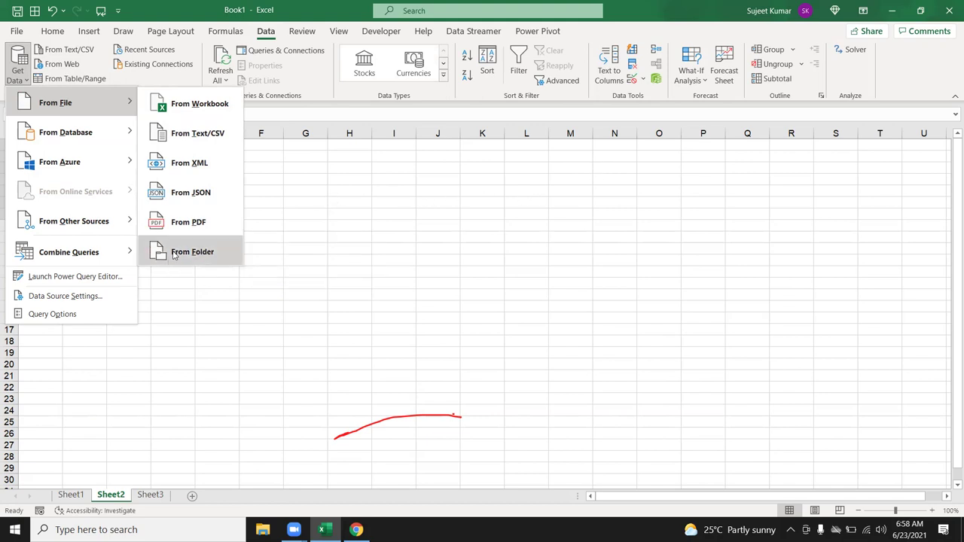
pyautogui.click(338, 231)
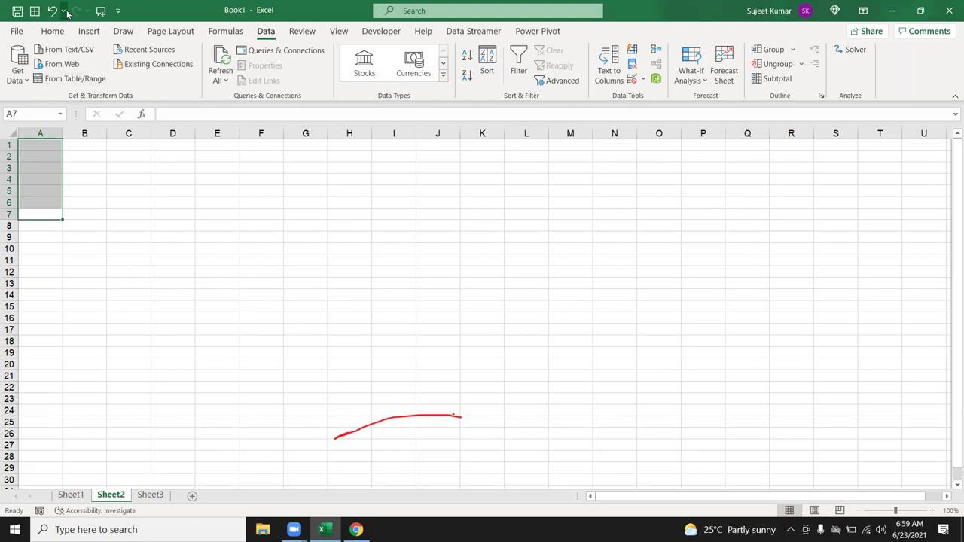
pyautogui.click(52, 31)
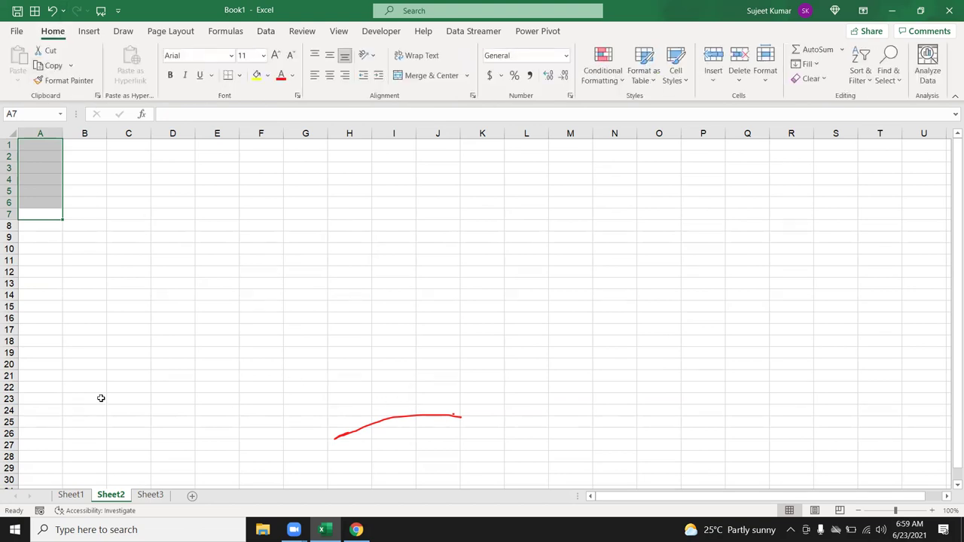
# On Sheet1, clear the value 25 from A11 and 63 from A6
pyautogui.click(70, 495)
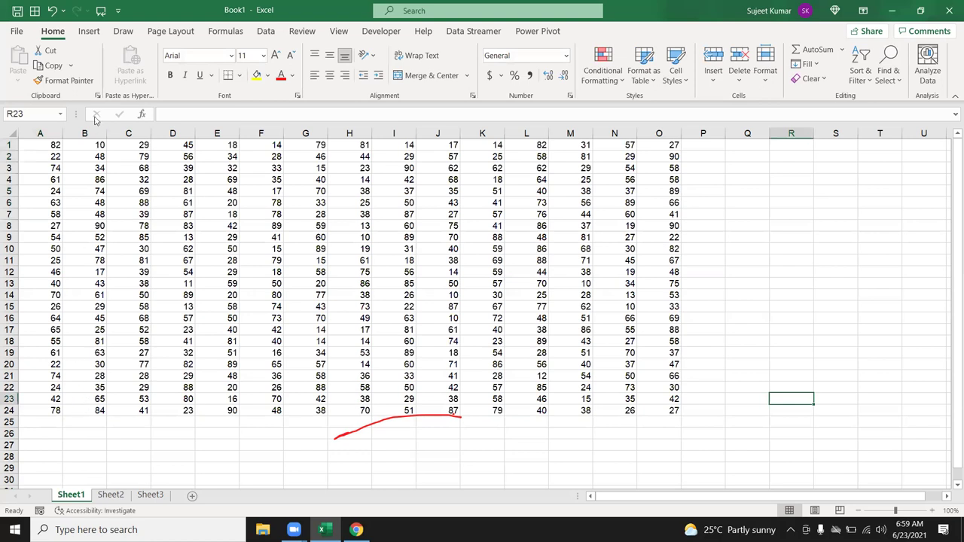
pyautogui.click(52, 113)
pyautogui.click(52, 259)
pyautogui.press('Delete')
pyautogui.click(55, 249)
pyautogui.press('Up')
pyautogui.press('Up')
pyautogui.press('Up')
# From A2, jump between column A's block edges with Ctrl+Down and Ctrl+Up
pyautogui.press('Up')
pyautogui.press('Delete')
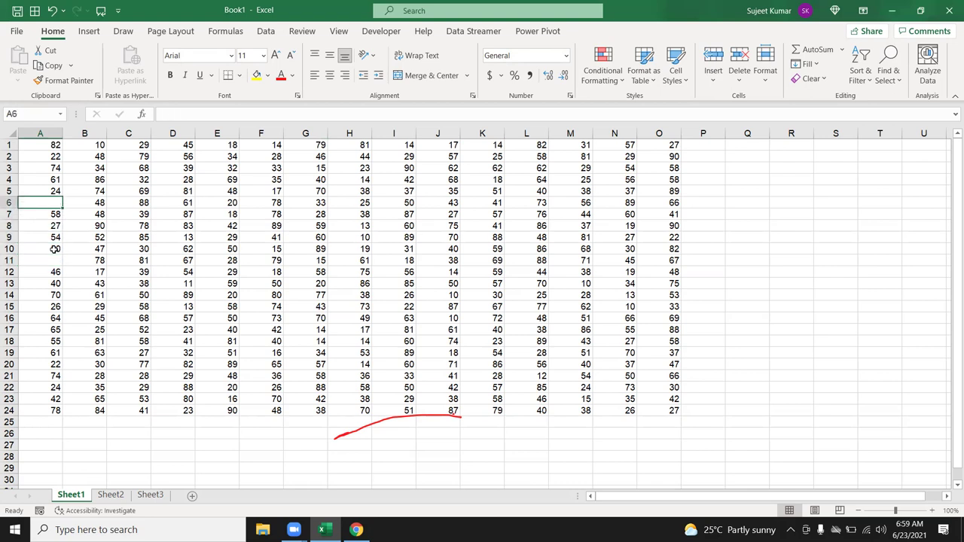
pyautogui.click(43, 153)
pyautogui.press('Up')
pyautogui.press('Down')
pyautogui.press('Down')
pyautogui.press('Down')
pyautogui.hotkey('ctrl', 'Down')
pyautogui.hotkey('ctrl', 'Down')
pyautogui.hotkey('ctrl', 'Down')
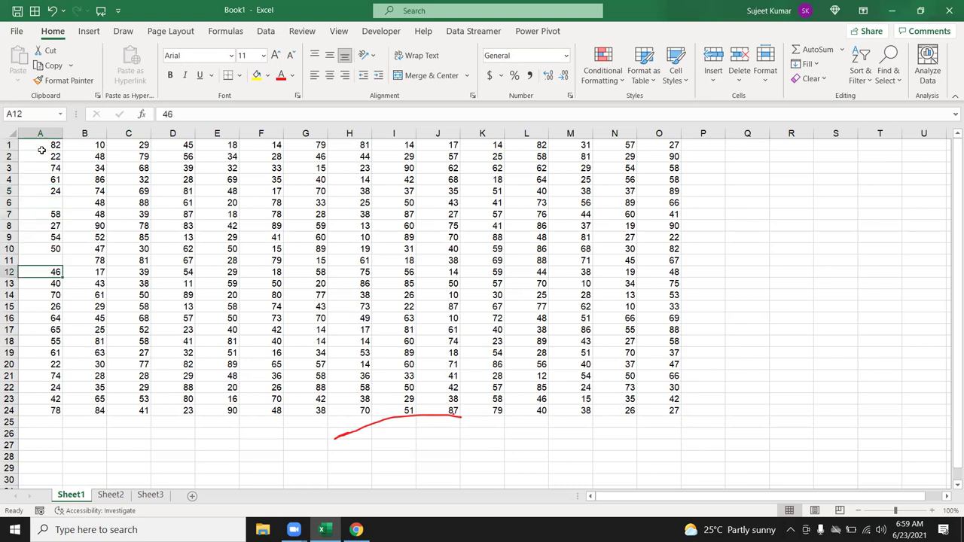
pyautogui.hotkey('ctrl', 'Up')
pyautogui.hotkey('ctrl', 'Up')
pyautogui.hotkey('ctrl', 'Up')
pyautogui.hotkey('ctrl', 'Up')
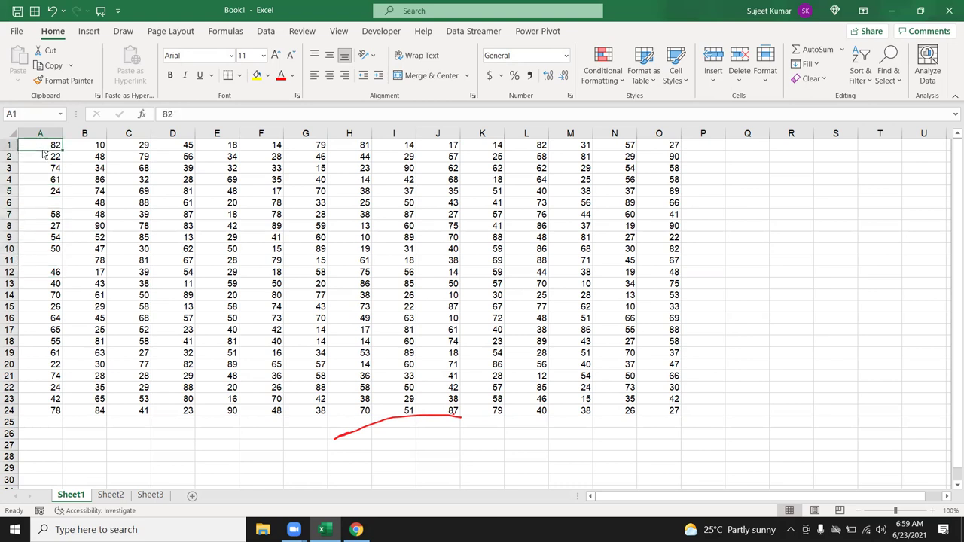
pyautogui.hotkey('ctrl', 'Down')
pyautogui.hotkey('ctrl', 'Down')
pyautogui.hotkey('ctrl', 'Down')
pyautogui.hotkey('ctrl', 'Down')
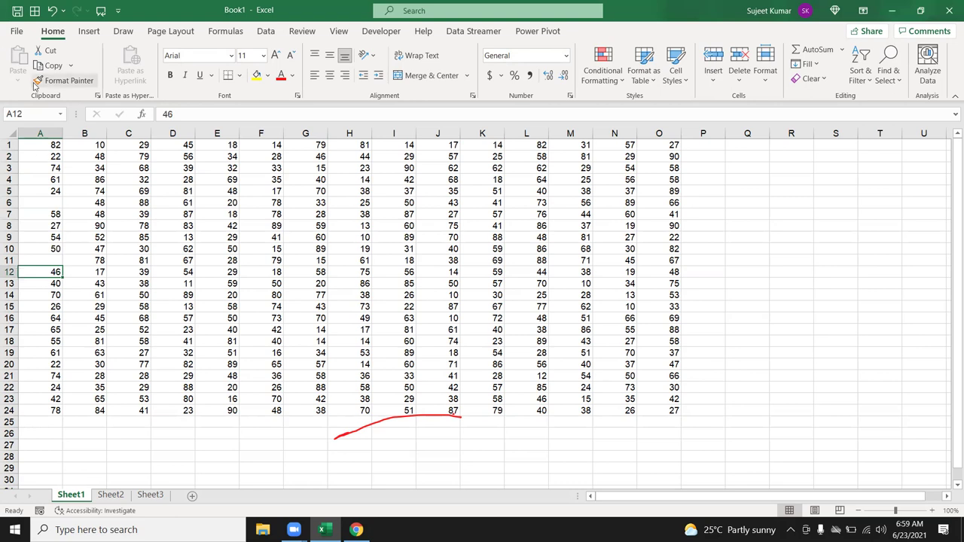
# Jump to cell A65000, Ctrl+Up back to A24, then scroll up to row 1
pyautogui.click(35, 115)
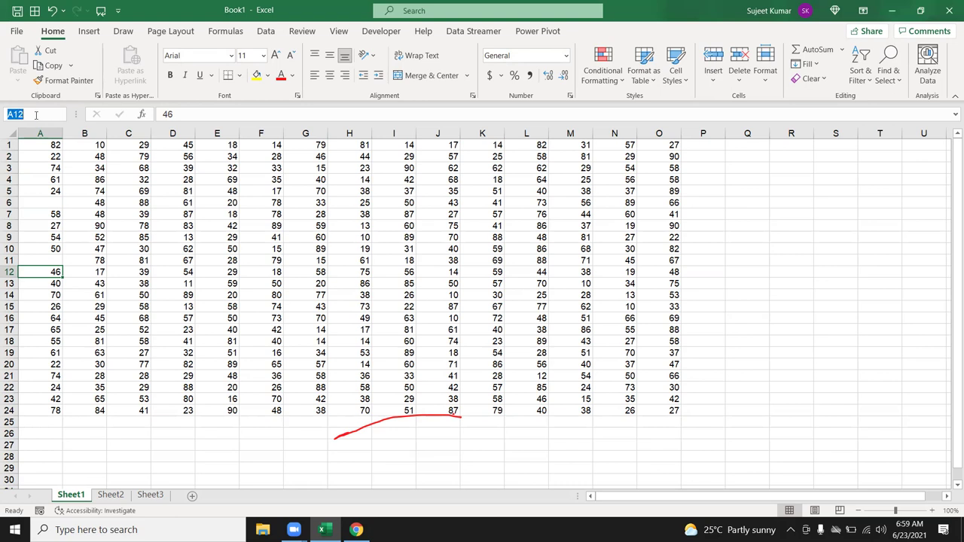
pyautogui.write('a65000')
pyautogui.press('Return')
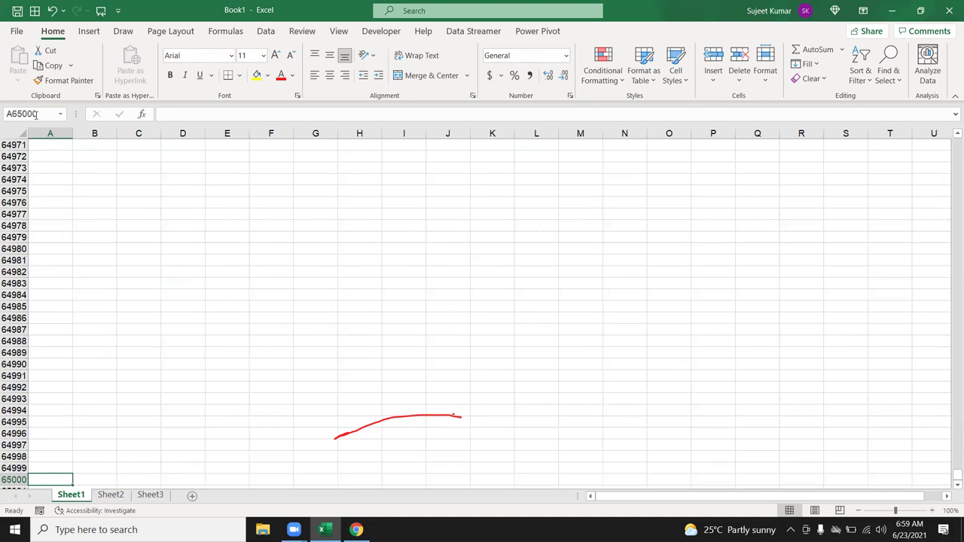
pyautogui.scroll(-1, 43, 415)
pyautogui.scroll(-1, 42, 413)
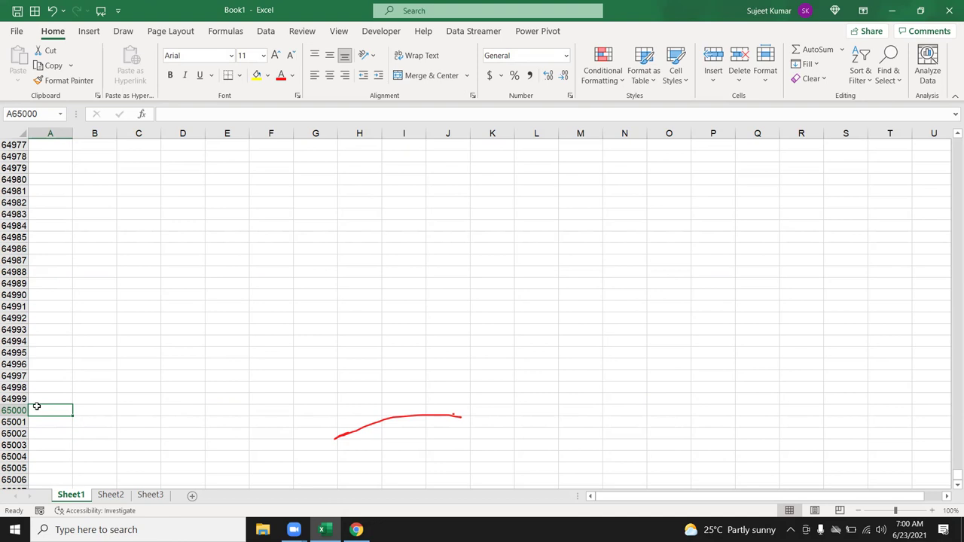
pyautogui.hotkey('ctrl', 'Up')
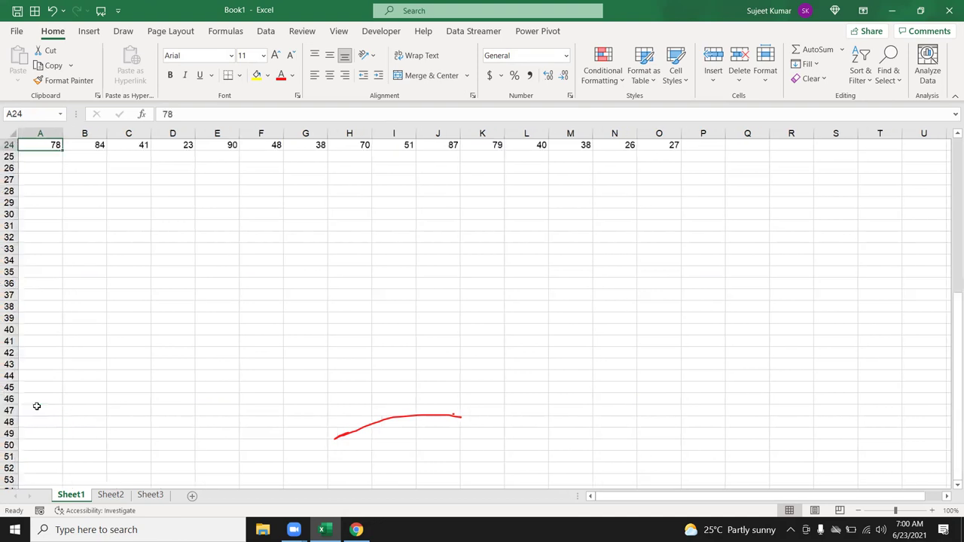
pyautogui.scroll(6, 53, 404)
pyautogui.scroll(2, 52, 405)
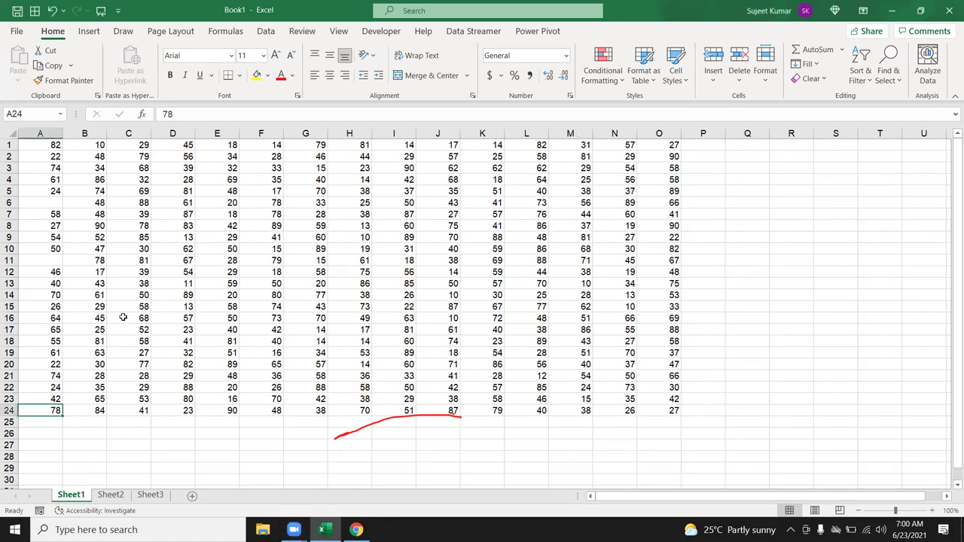
# Enter 50 in the empty A6 and 65 in the empty A11
pyautogui.click(61, 466)
pyautogui.click(57, 192)
pyautogui.click(53, 205)
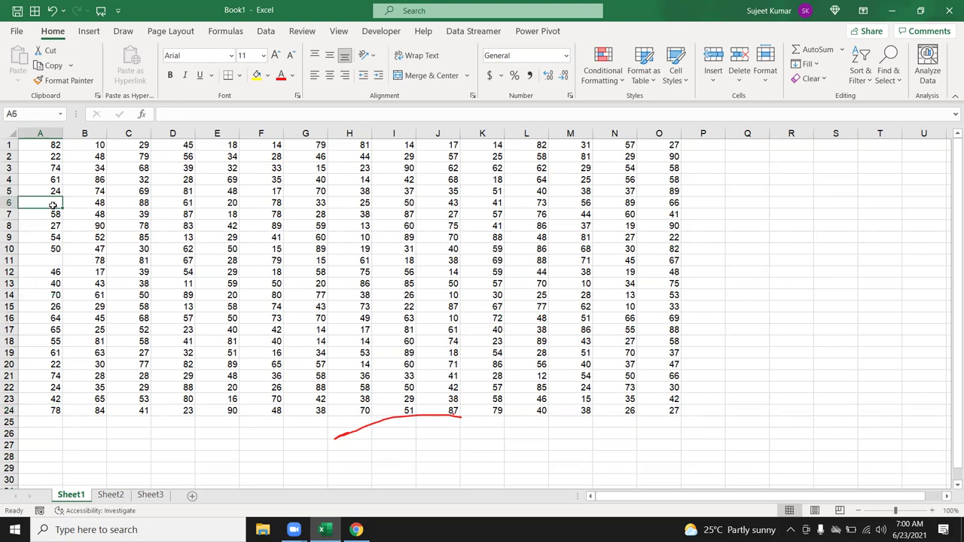
pyautogui.write('50')
pyautogui.press('Return')
pyautogui.click(60, 260)
pyautogui.write('65')
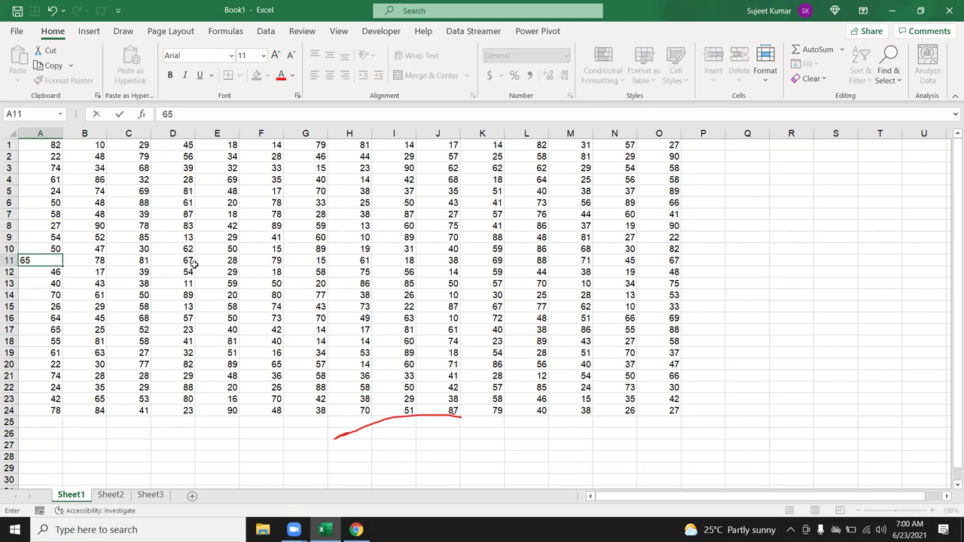
pyautogui.click(199, 264)
pyautogui.click(674, 202)
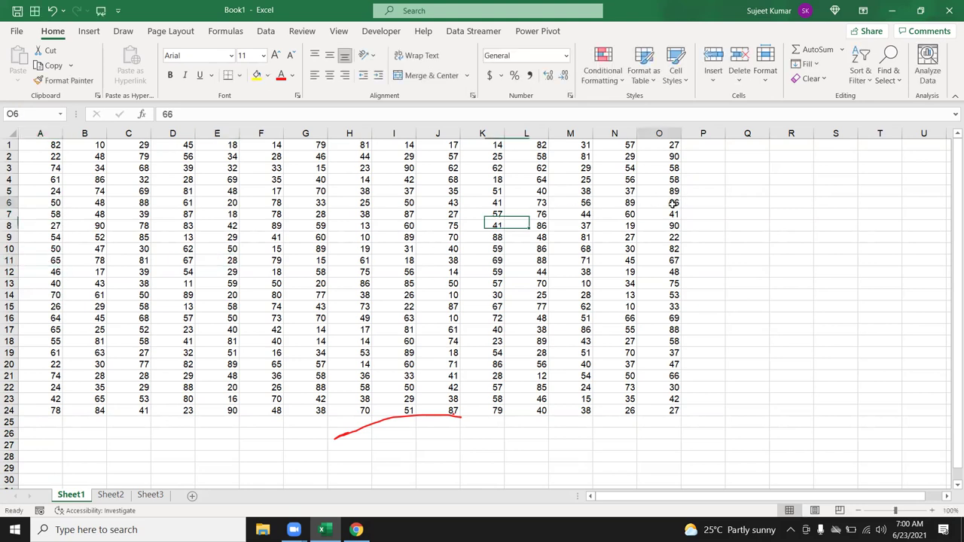
pyautogui.press('Home')
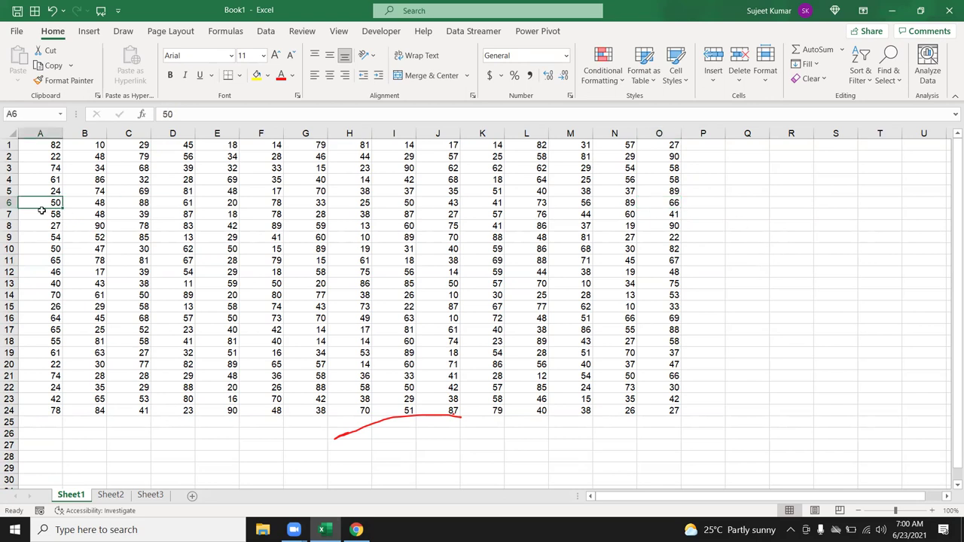
pyautogui.press('End')
pyautogui.press('Right')
pyautogui.press('Right')
pyautogui.press('Right')
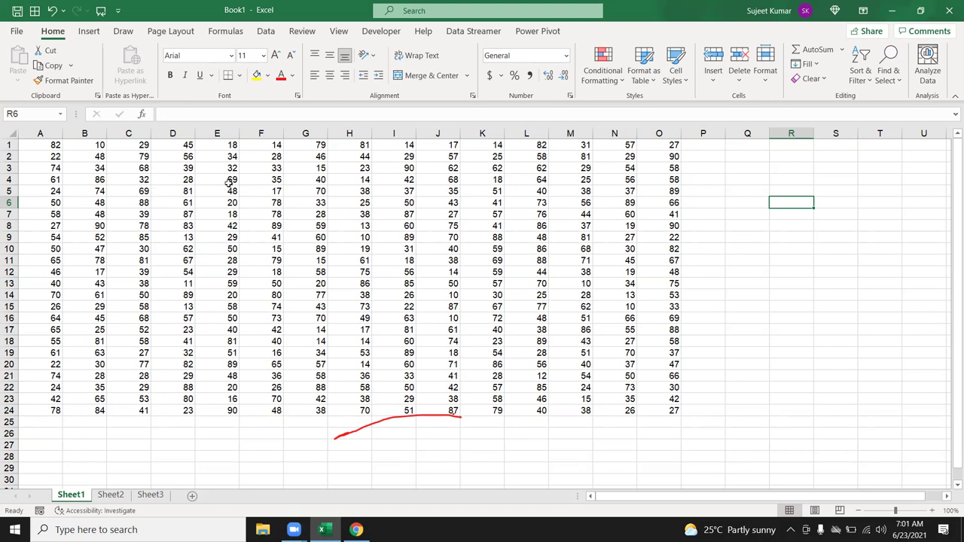
pyautogui.click(43, 147)
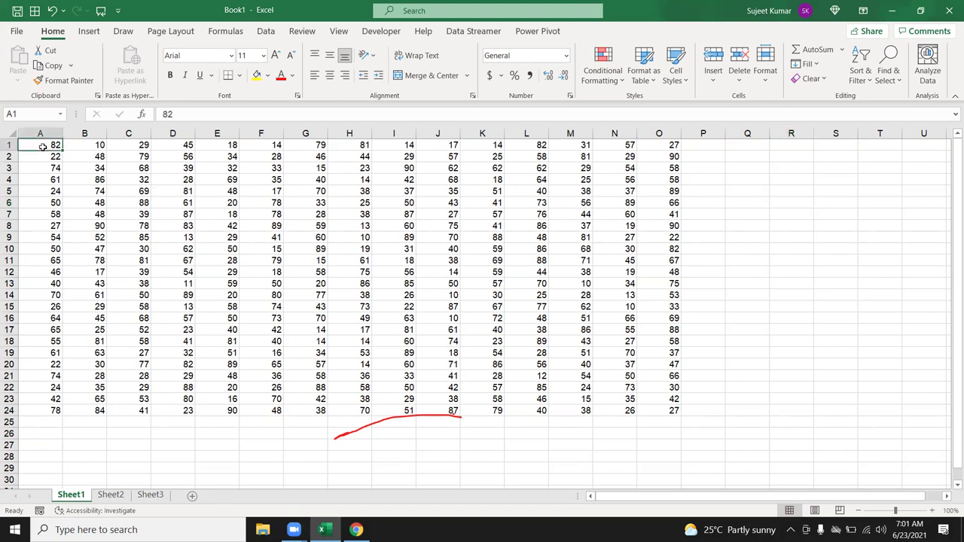
pyautogui.hotkey('ctrl', 'End')
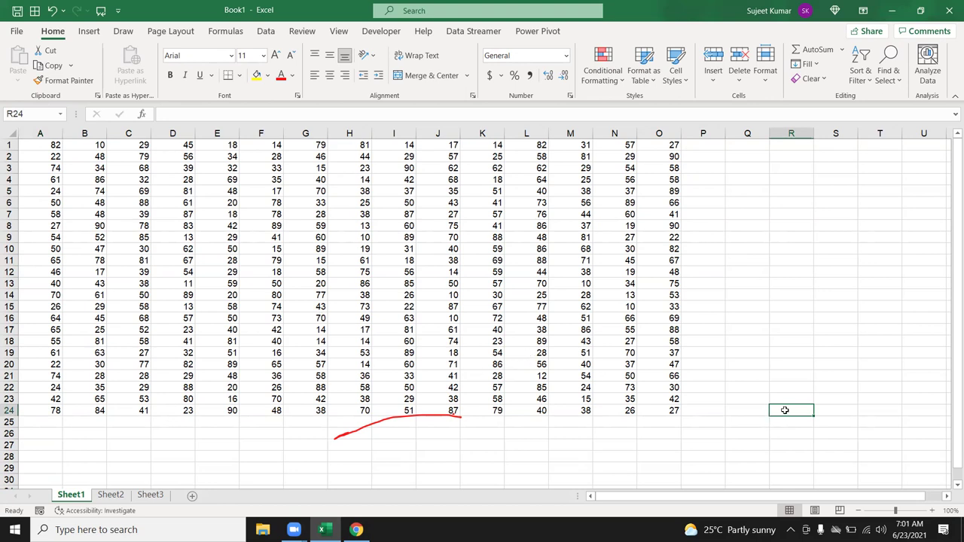
pyautogui.hotkey('ctrl', 'Home')
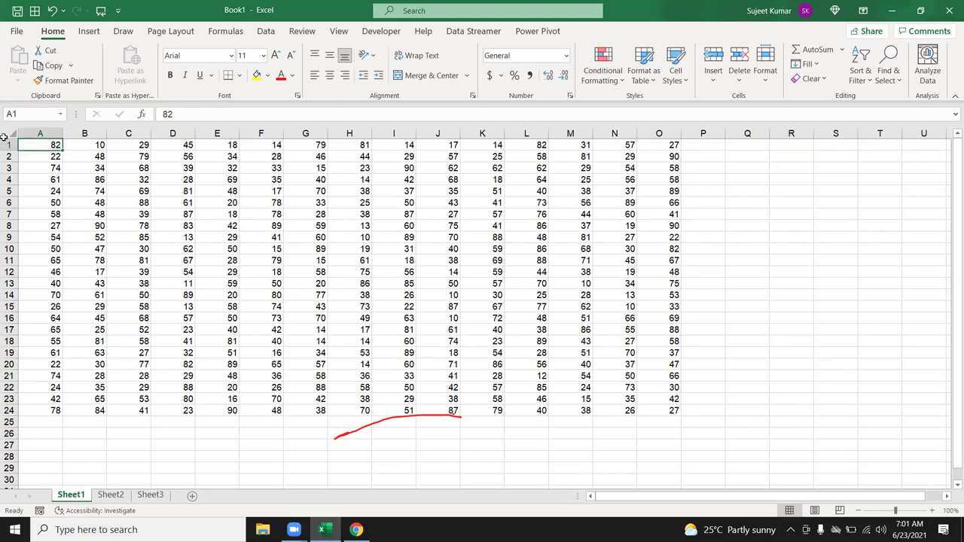
pyautogui.click(52, 228)
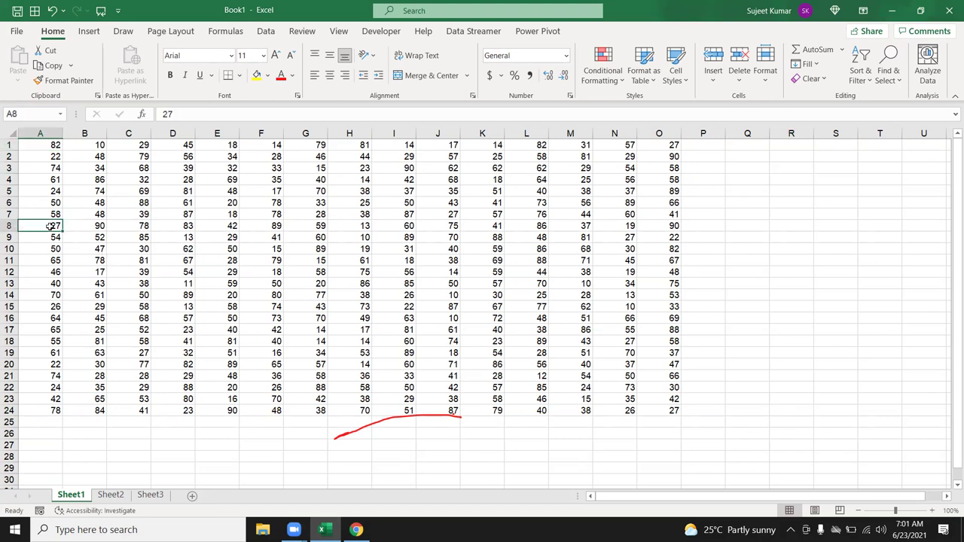
pyautogui.press('End')
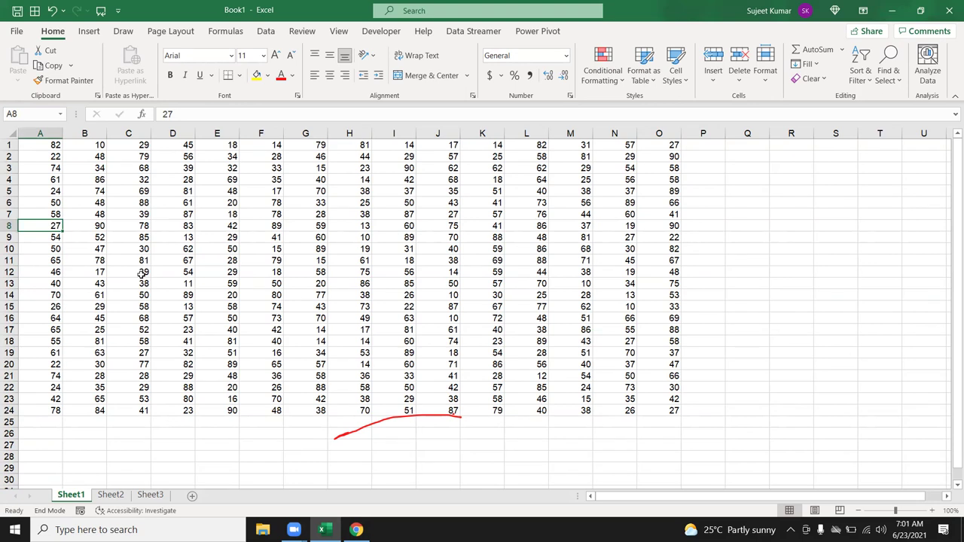
pyautogui.press('Right')
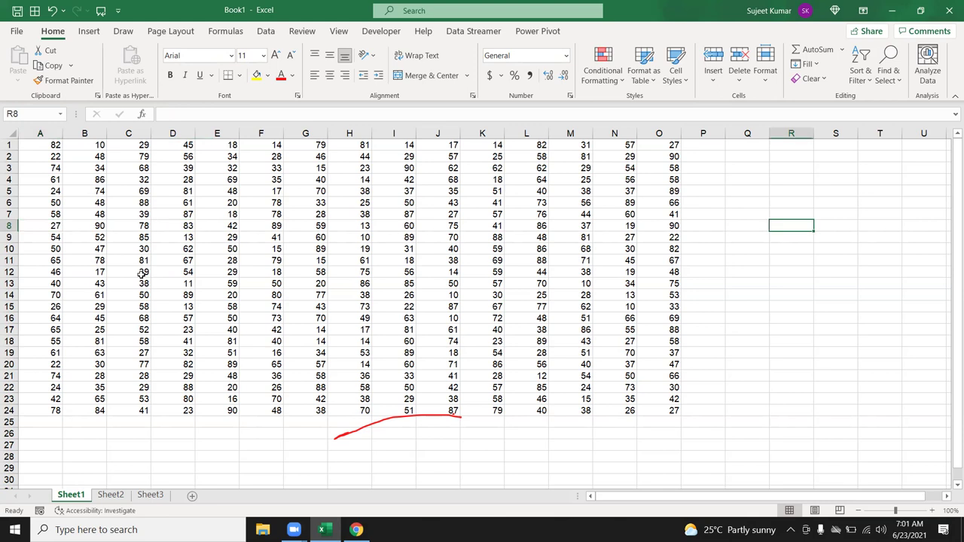
pyautogui.press('Home')
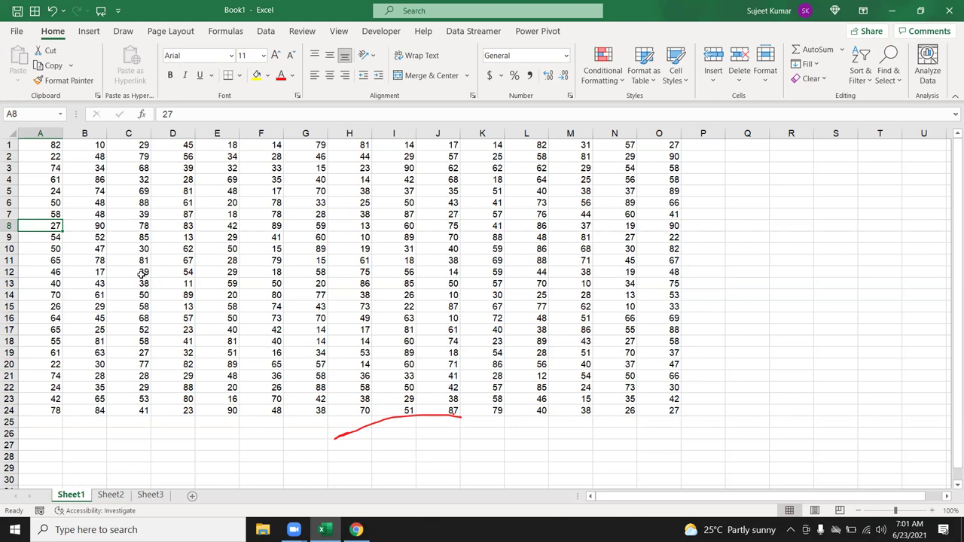
# Ctrl-select 27 scattered cells, such as A3, B2 and E5, and fill them with 50 via Ctrl+Enter
pyautogui.click(113, 232)
pyautogui.click(126, 193)
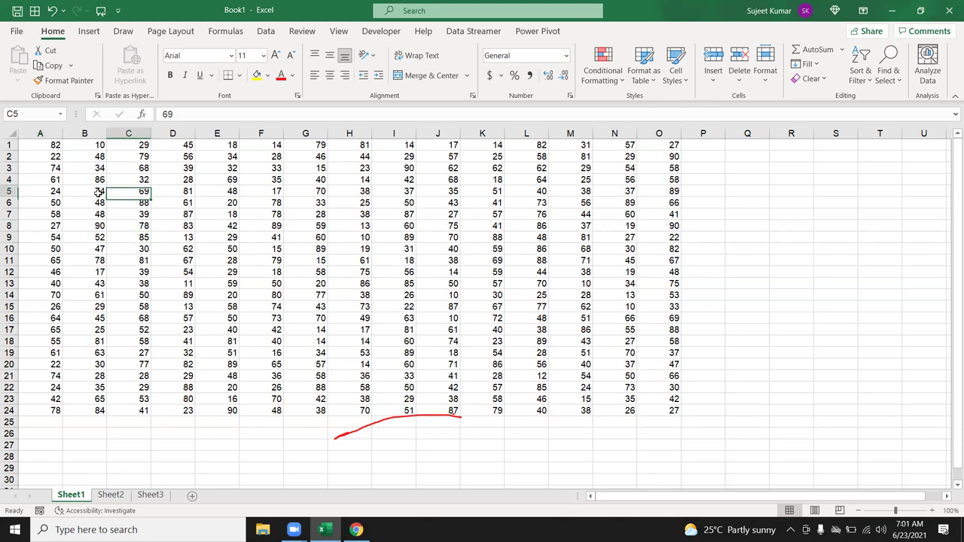
pyautogui.click(57, 171)
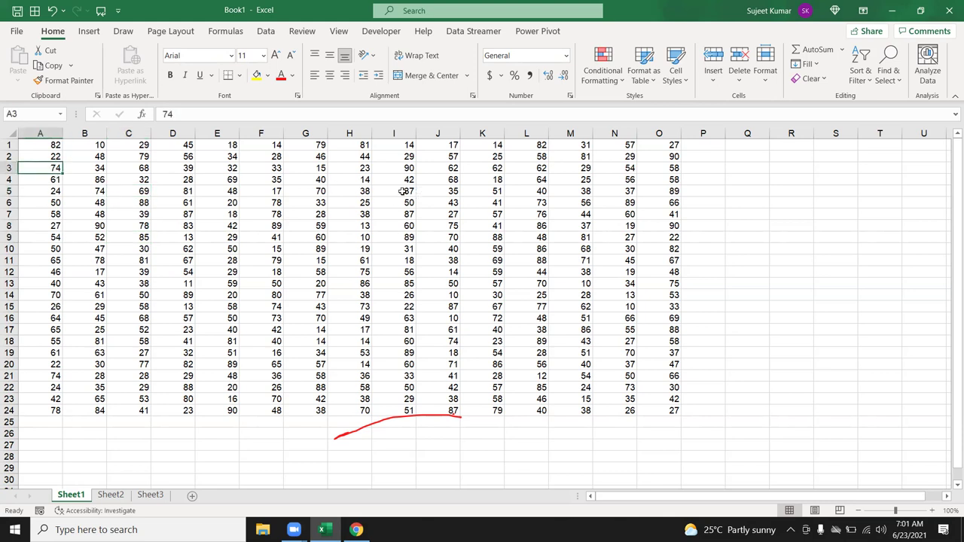
pyautogui.keyDown('ctrl'); pyautogui.click(126, 204); pyautogui.keyUp('ctrl')
pyautogui.keyDown('ctrl'); pyautogui.click(124, 278); pyautogui.keyUp('ctrl')
pyautogui.keyDown('ctrl'); pyautogui.click(265, 286); pyautogui.keyUp('ctrl')
pyautogui.keyDown('ctrl'); pyautogui.click(262, 214); pyautogui.keyUp('ctrl')
pyautogui.keyDown('ctrl'); pyautogui.click(187, 189); pyautogui.keyUp('ctrl')
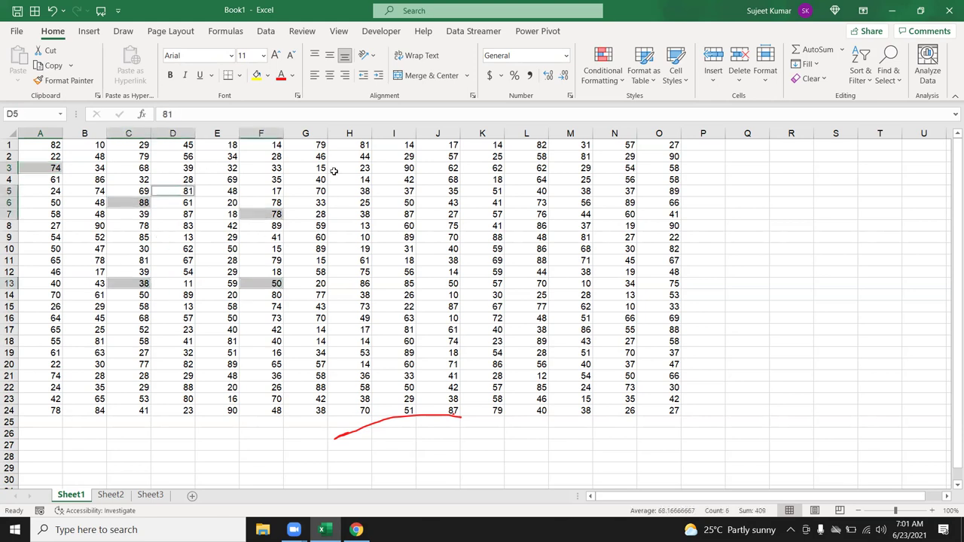
pyautogui.keyDown('ctrl'); pyautogui.click(339, 170); pyautogui.keyUp('ctrl')
pyautogui.keyDown('ctrl'); pyautogui.click(418, 248); pyautogui.keyUp('ctrl')
pyautogui.keyDown('ctrl'); pyautogui.click(442, 275); pyautogui.keyUp('ctrl')
pyautogui.keyDown('ctrl'); pyautogui.click(531, 306); pyautogui.keyUp('ctrl')
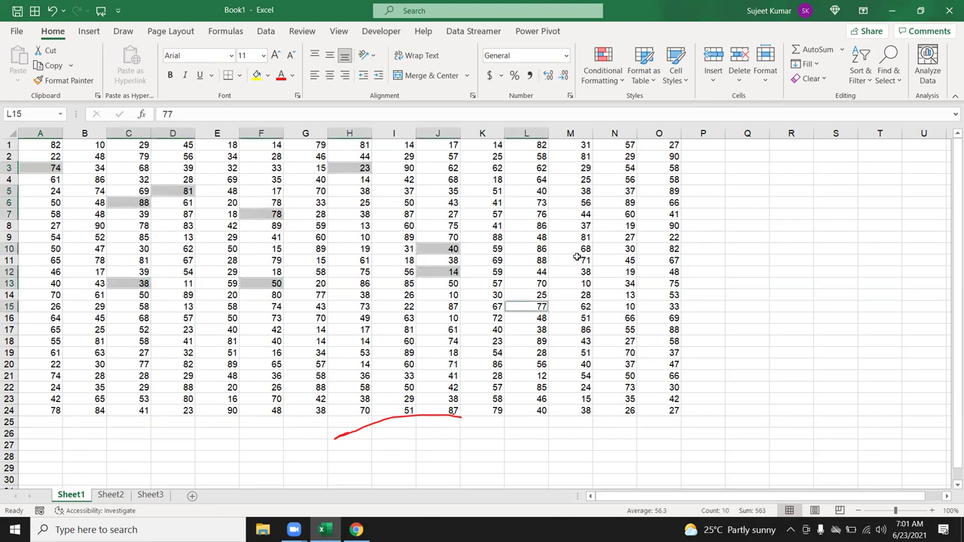
pyautogui.keyDown('ctrl'); pyautogui.click(576, 260); pyautogui.keyUp('ctrl')
pyautogui.keyDown('ctrl'); pyautogui.click(572, 191); pyautogui.keyUp('ctrl')
pyautogui.keyDown('ctrl'); pyautogui.click(497, 180); pyautogui.keyUp('ctrl')
pyautogui.keyDown('ctrl'); pyautogui.click(652, 168); pyautogui.keyUp('ctrl')
pyautogui.keyDown('ctrl'); pyautogui.click(661, 249); pyautogui.keyUp('ctrl')
pyautogui.keyDown('ctrl'); pyautogui.click(661, 260); pyautogui.keyUp('ctrl')
pyautogui.keyDown('ctrl'); pyautogui.click(657, 329); pyautogui.keyUp('ctrl')
pyautogui.keyDown('ctrl'); pyautogui.click(520, 364); pyautogui.keyUp('ctrl')
pyautogui.keyDown('ctrl'); pyautogui.click(400, 376); pyautogui.keyUp('ctrl')
pyautogui.keyDown('ctrl'); pyautogui.click(261, 387); pyautogui.keyUp('ctrl')
pyautogui.keyDown('ctrl'); pyautogui.click(172, 376); pyautogui.keyUp('ctrl')
pyautogui.keyDown('ctrl'); pyautogui.click(129, 353); pyautogui.keyUp('ctrl')
pyautogui.keyDown('ctrl'); pyautogui.click(53, 262); pyautogui.keyUp('ctrl')
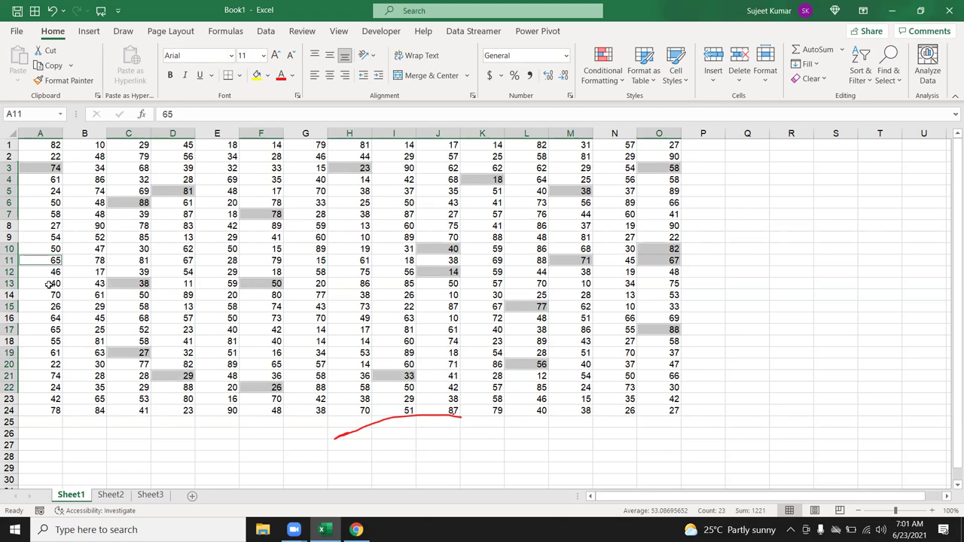
pyautogui.keyDown('ctrl'); pyautogui.click(92, 155); pyautogui.keyUp('ctrl')
pyautogui.keyDown('ctrl'); pyautogui.click(65, 364); pyautogui.keyUp('ctrl')
pyautogui.keyDown('ctrl'); pyautogui.click(228, 318); pyautogui.keyUp('ctrl')
pyautogui.keyDown('ctrl'); pyautogui.click(223, 189); pyautogui.keyUp('ctrl')
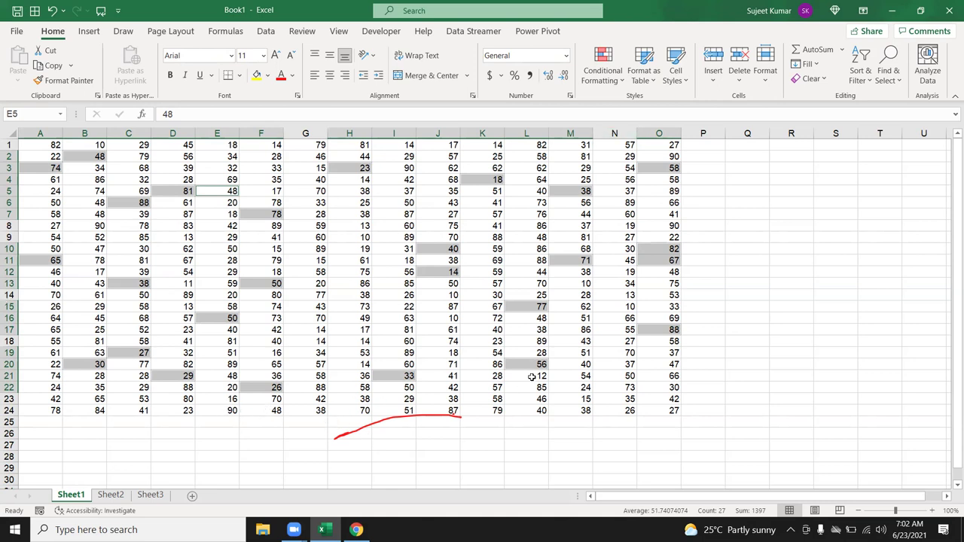
pyautogui.write('50')
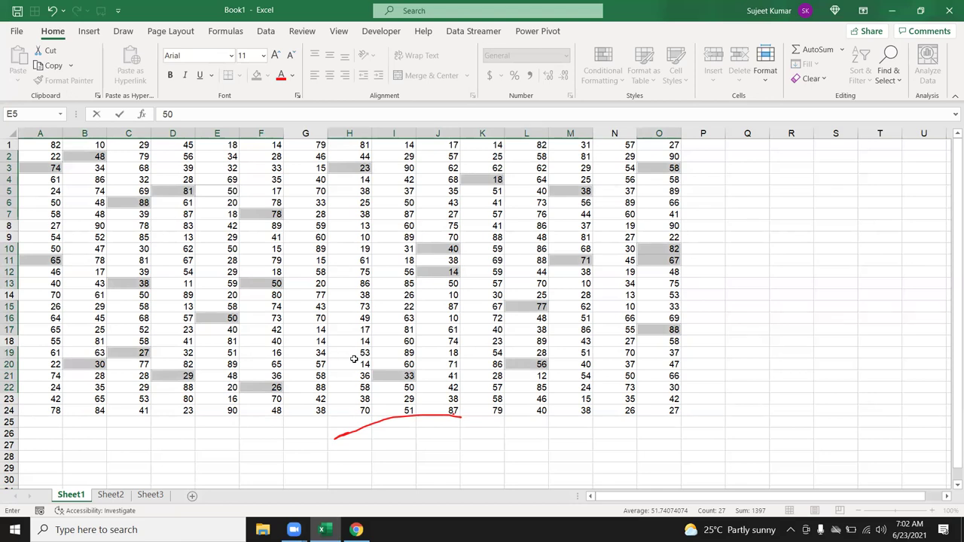
pyautogui.hotkey('ctrl', 'Return')
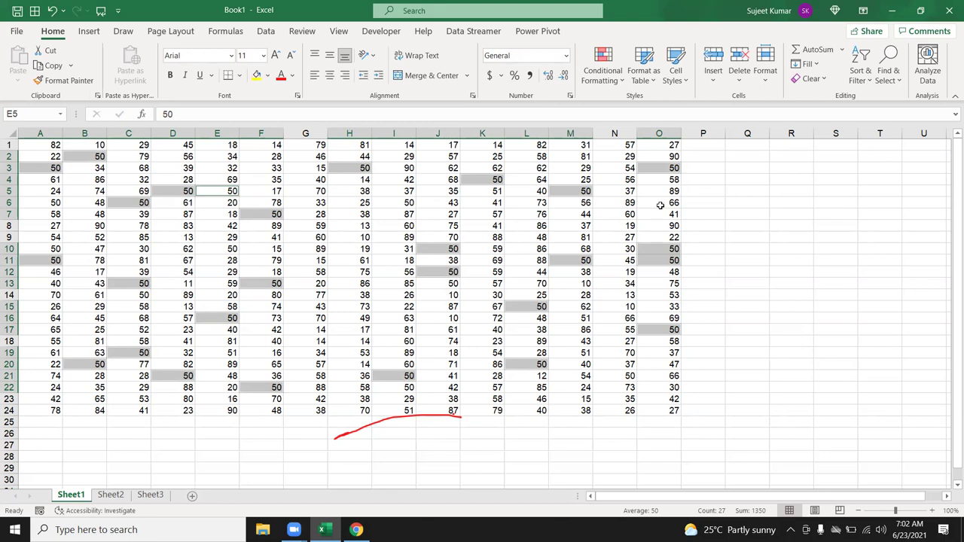
# Select Q6:S13, fill it with 65 using Ctrl+Enter, then delete those values
pyautogui.click(774, 201)
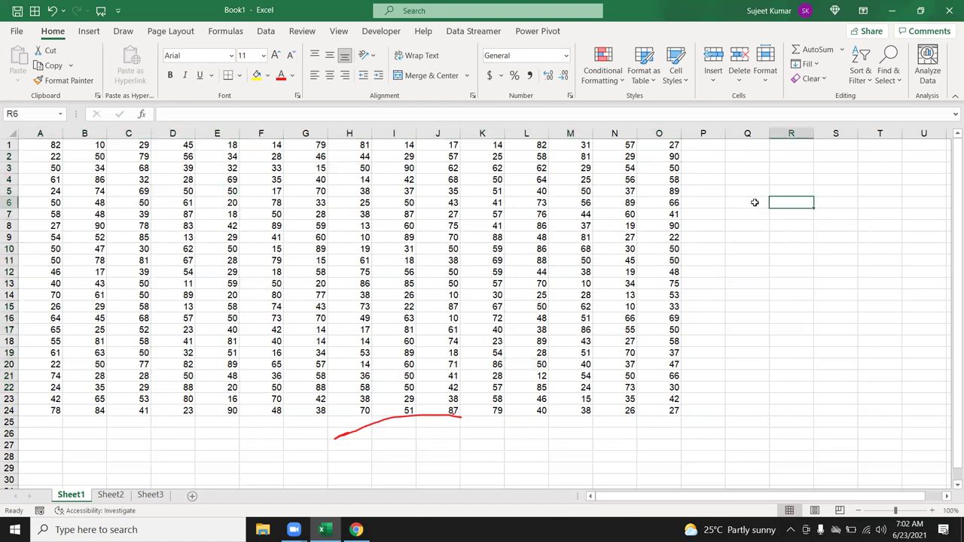
pyautogui.moveTo(755, 203); pyautogui.dragTo(831, 278)
pyautogui.write('25')
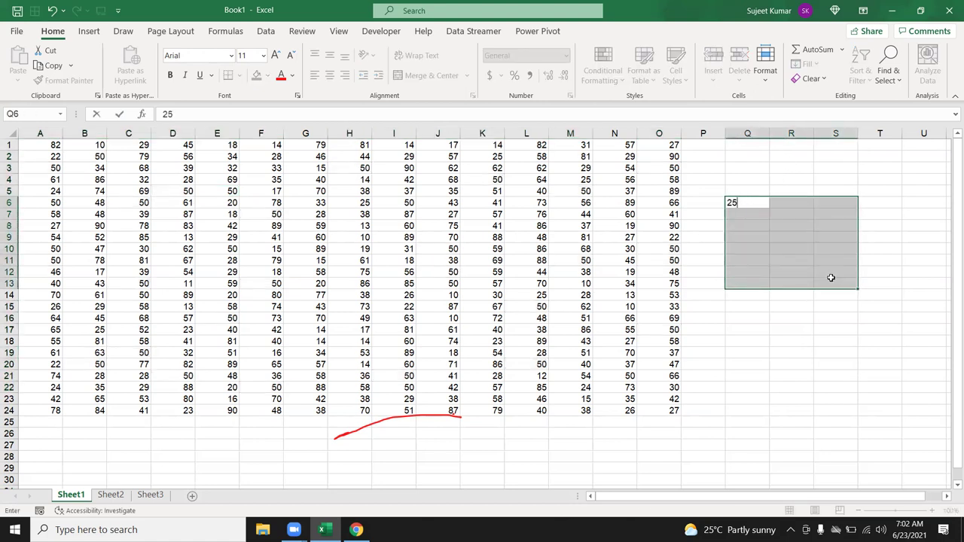
pyautogui.press('Return')
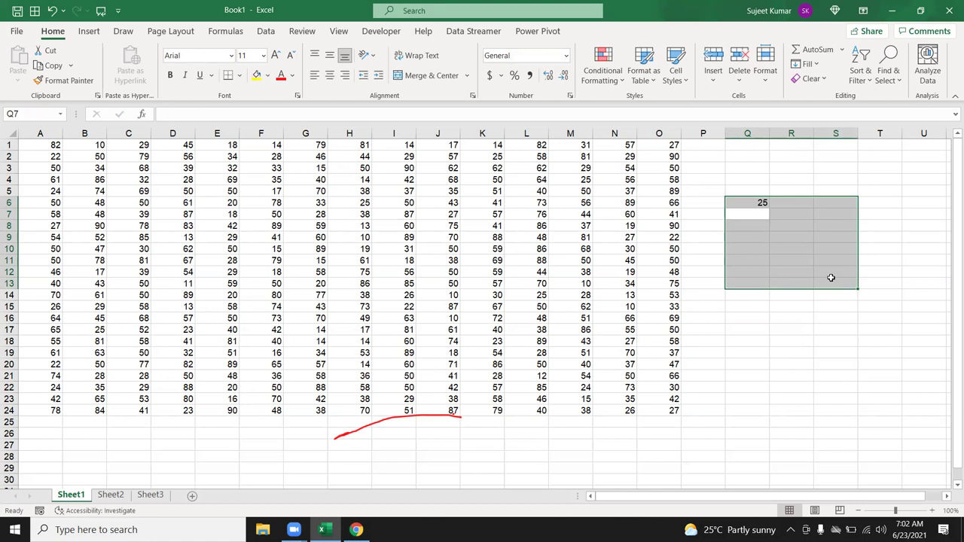
pyautogui.write('65')
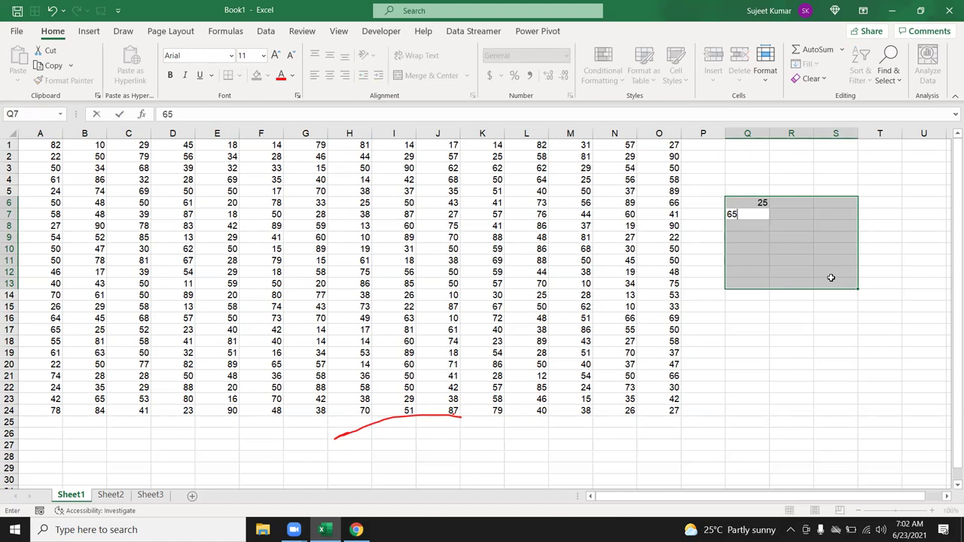
pyautogui.hotkey('ctrl', 'Return')
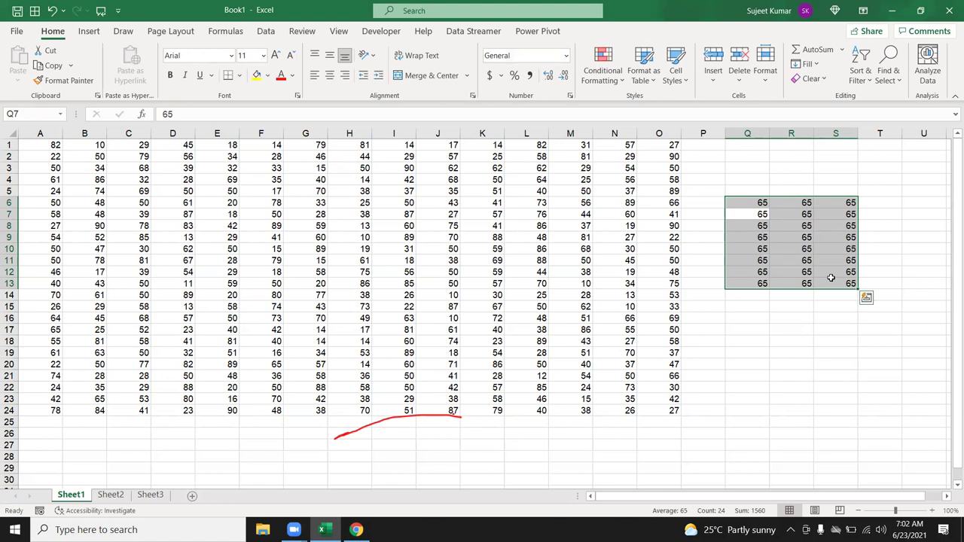
pyautogui.press('Delete')
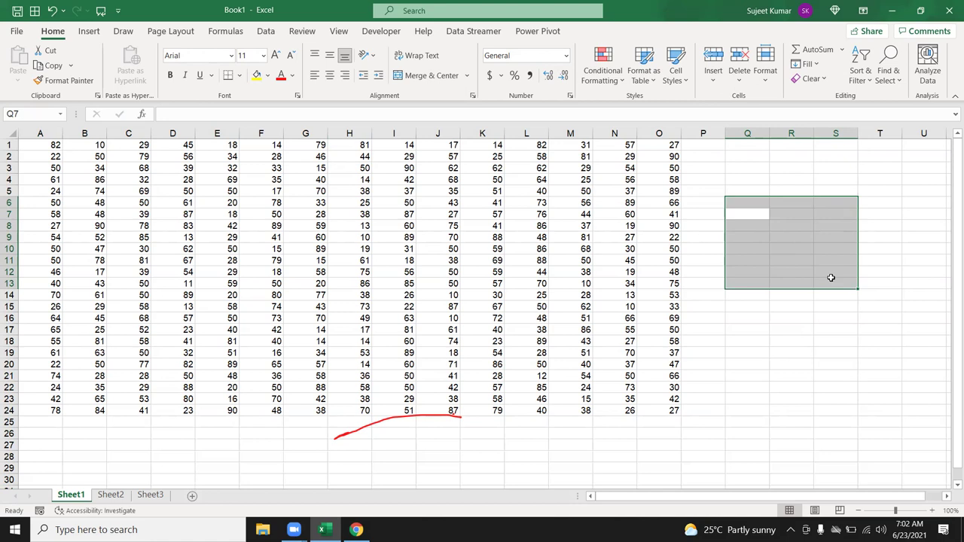
pyautogui.click(213, 216)
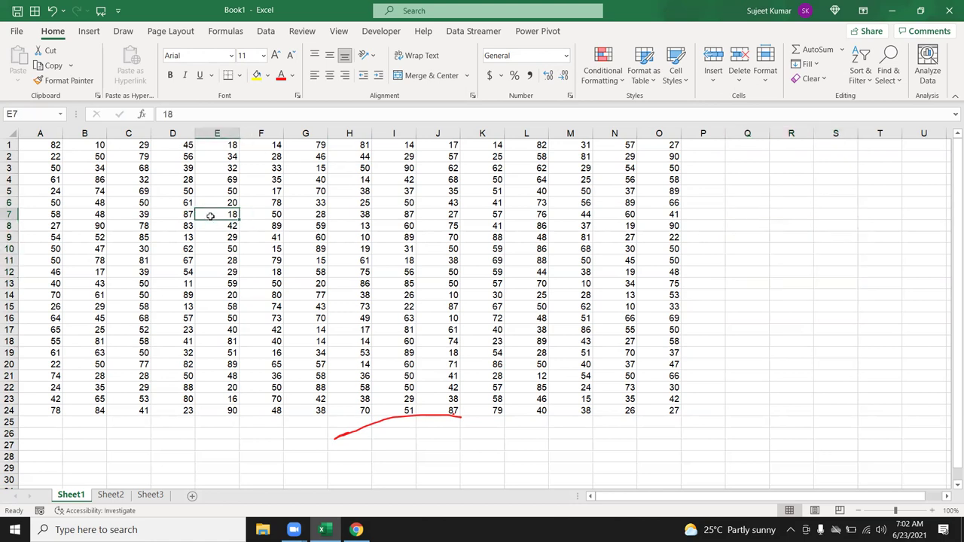
pyautogui.keyDown('ctrl'); pyautogui.click(128, 213); pyautogui.keyUp('ctrl')
pyautogui.keyDown('ctrl'); pyautogui.click(217, 294); pyautogui.keyUp('ctrl')
pyautogui.keyDown('ctrl'); pyautogui.click(261, 214); pyautogui.keyUp('ctrl')
pyautogui.keyDown('ctrl'); pyautogui.click(217, 179); pyautogui.keyUp('ctrl')
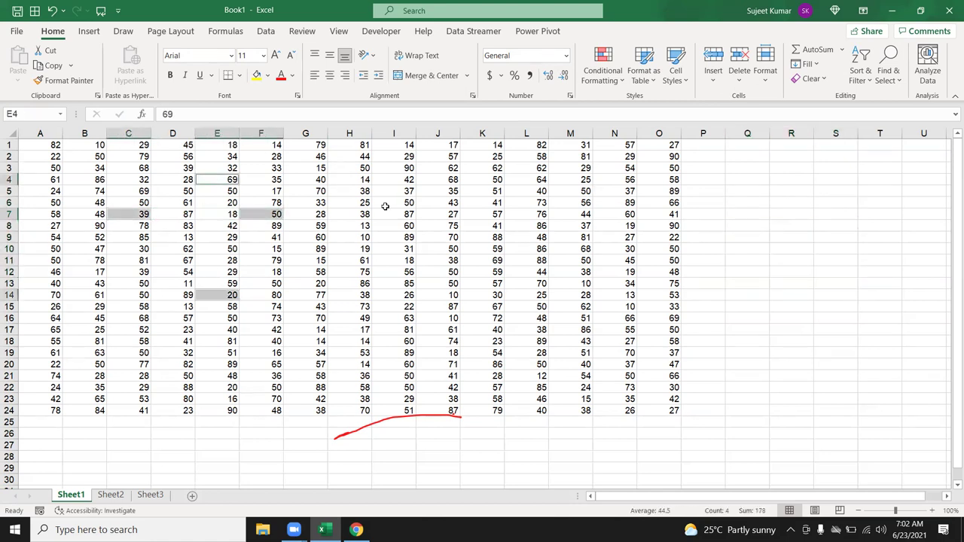
pyautogui.keyDown('ctrl'); pyautogui.click(393, 202); pyautogui.keyUp('ctrl')
pyautogui.keyDown('ctrl'); pyautogui.click(393, 249); pyautogui.keyUp('ctrl')
pyautogui.keyDown('ctrl'); pyautogui.click(352, 283); pyautogui.keyUp('ctrl')
pyautogui.hotkey('ctrl', 'c')
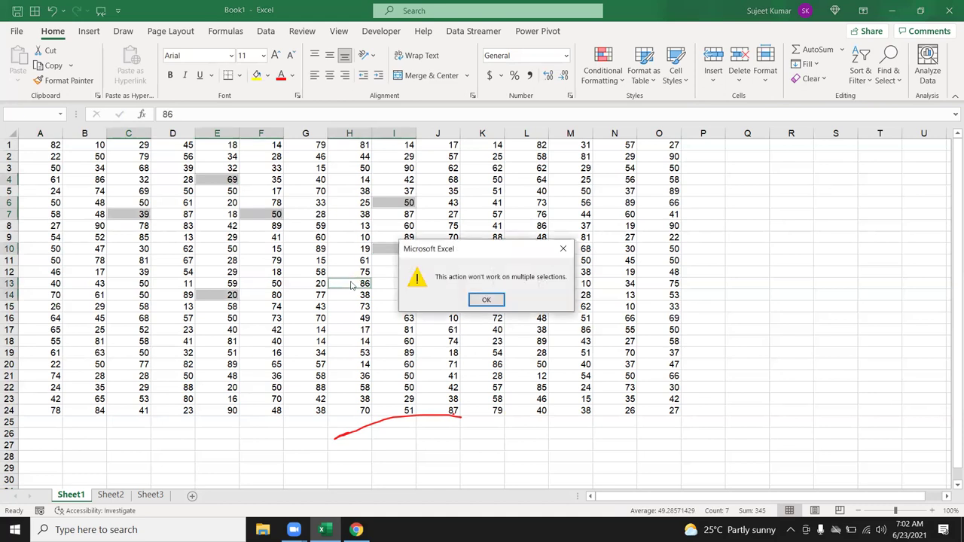
pyautogui.press('Return')
pyautogui.click(54, 178)
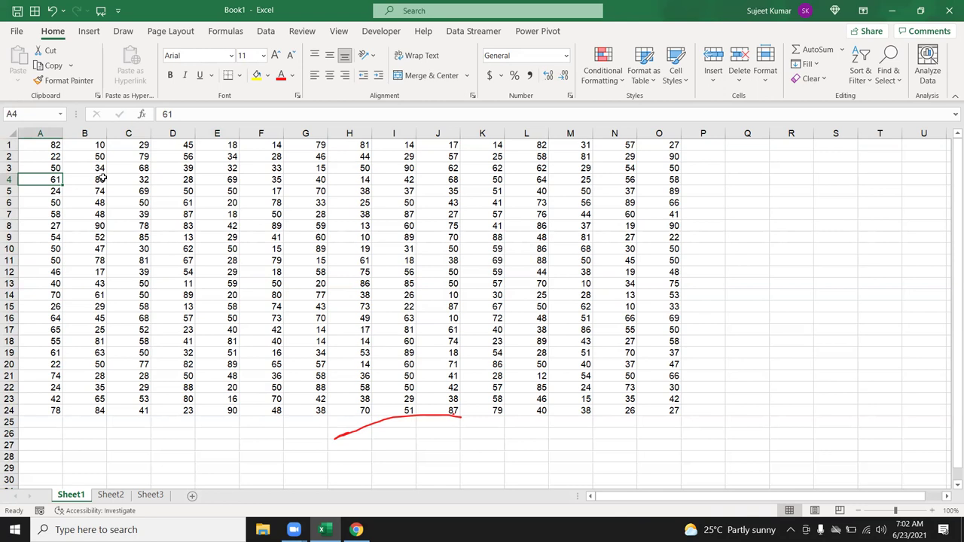
pyautogui.moveTo(96, 168); pyautogui.dragTo(344, 296)
pyautogui.hotkey('ctrl', 'c')
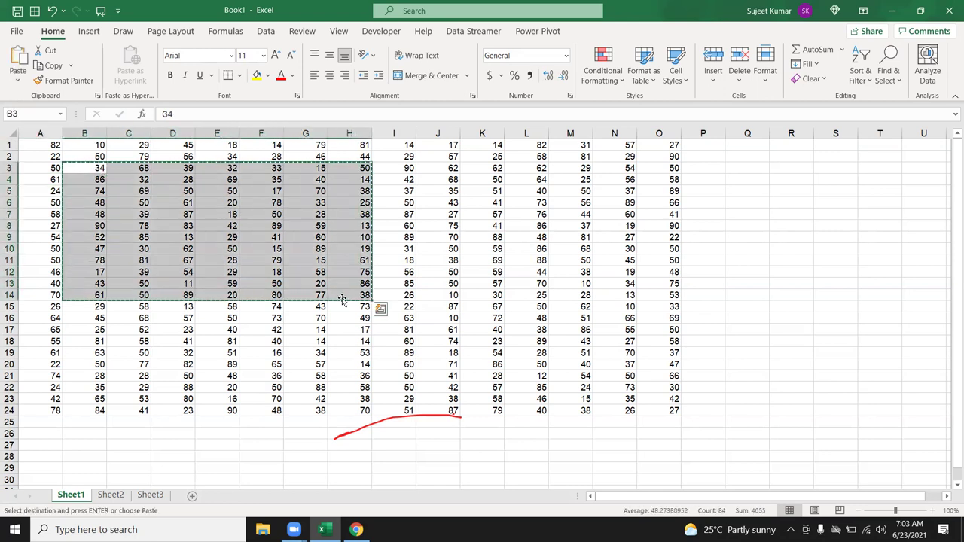
pyautogui.press('Escape')
pyautogui.click(277, 226)
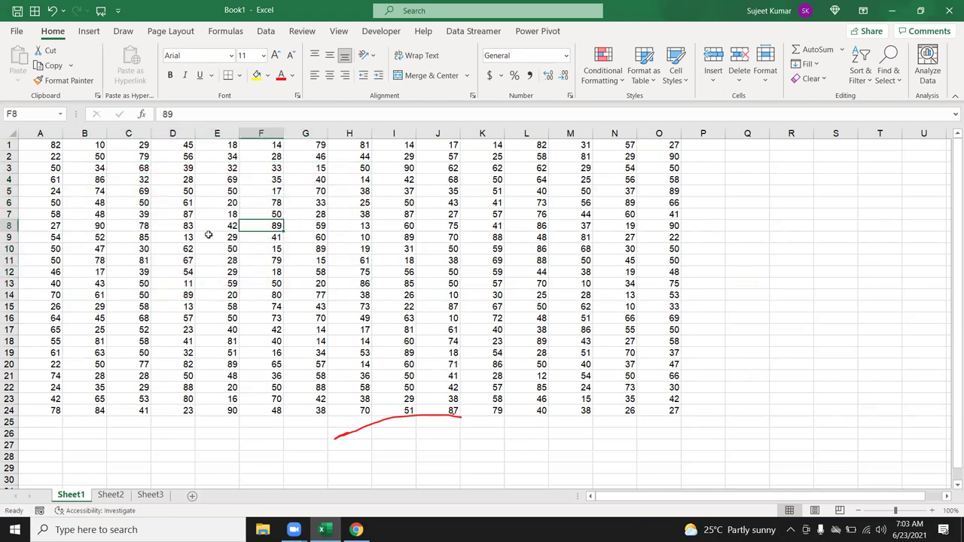
pyautogui.click(47, 167)
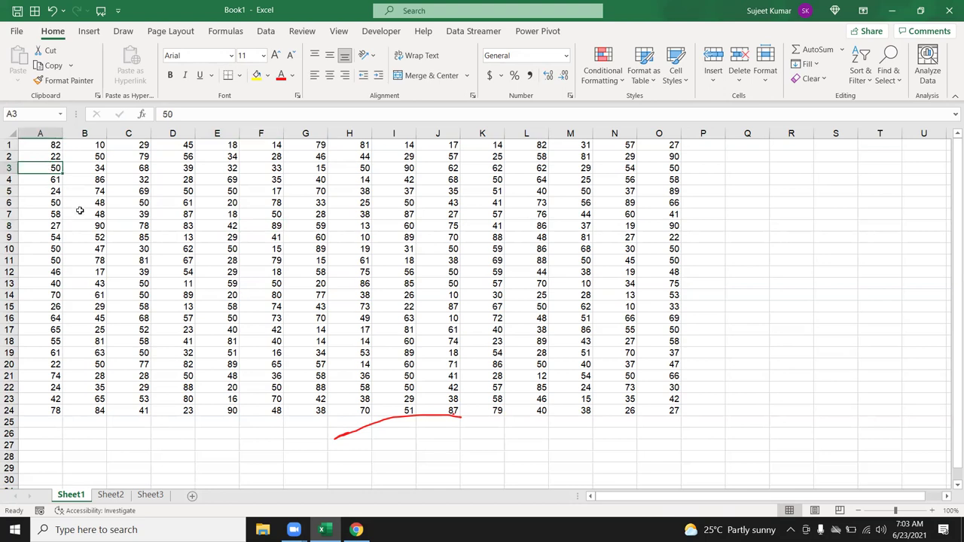
pyautogui.click(55, 145)
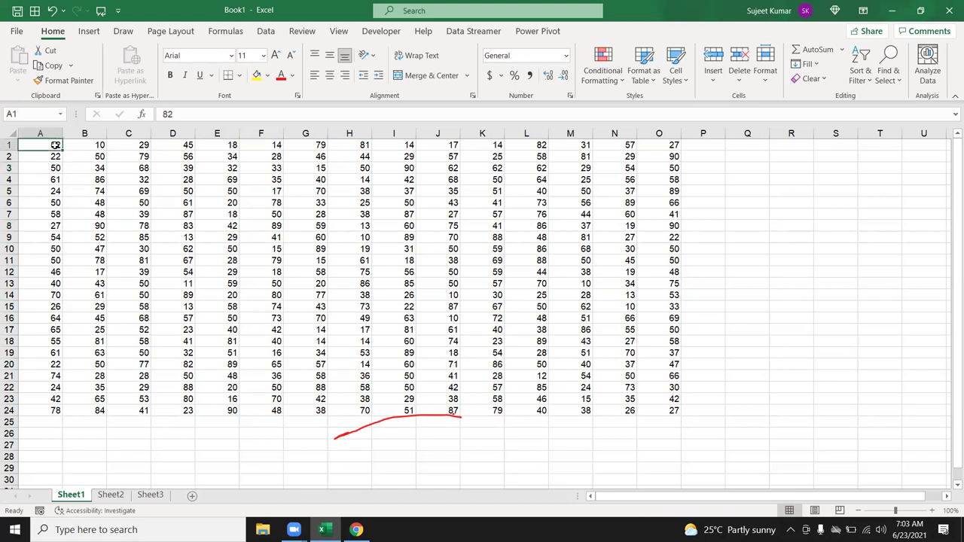
# Copy A1, C1 and F1, then add A4 and hit the multiple-selections warning
pyautogui.keyDown('ctrl'); pyautogui.click(128, 146); pyautogui.keyUp('ctrl')
pyautogui.keyDown('ctrl'); pyautogui.click(259, 145); pyautogui.keyUp('ctrl')
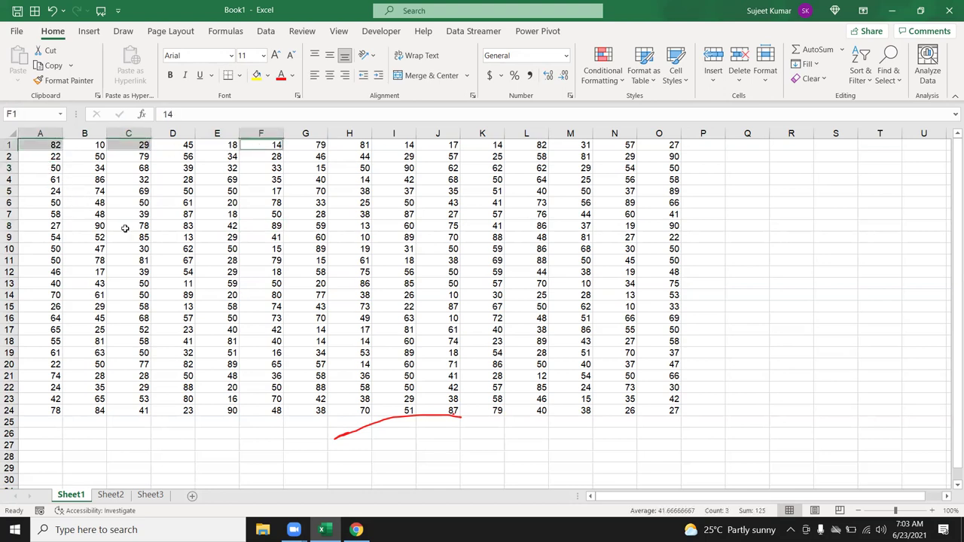
pyautogui.hotkey('ctrl', 'c')
pyautogui.press('Escape')
pyautogui.keyDown('ctrl'); pyautogui.click(35, 179); pyautogui.keyUp('ctrl')
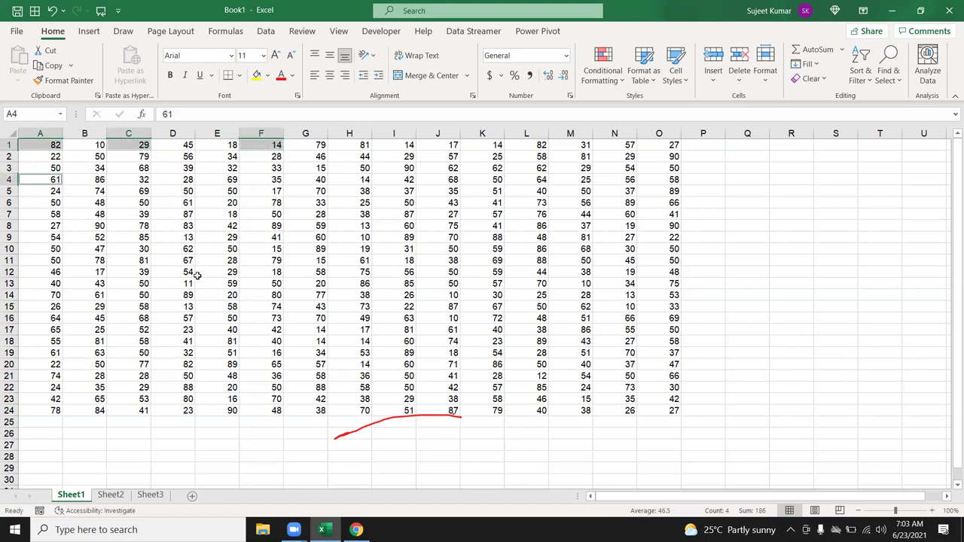
pyautogui.hotkey('ctrl', 'c')
pyautogui.press('Return')
# Add C4 and F4, copy the six cells, paste them at Q3, then undo
pyautogui.keyDown('ctrl'); pyautogui.click(140, 177); pyautogui.keyUp('ctrl')
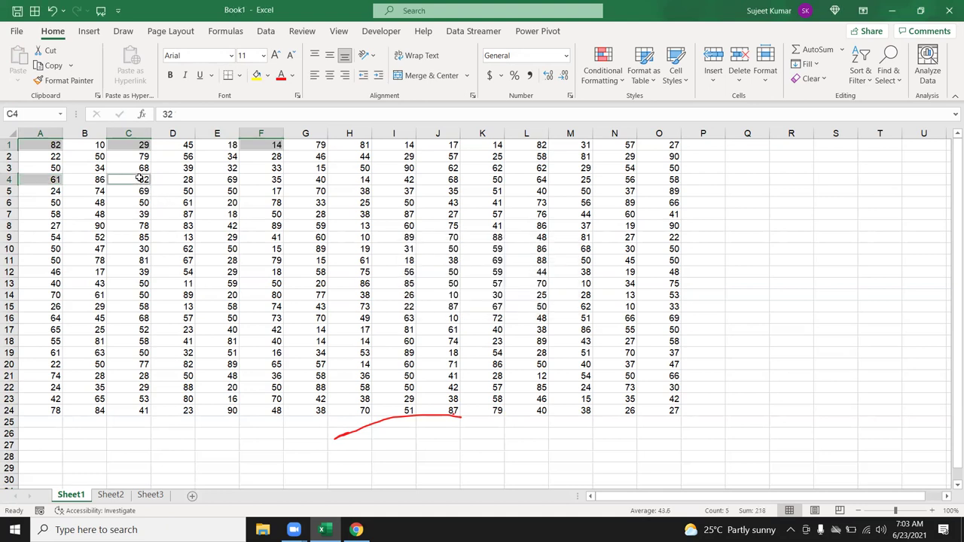
pyautogui.keyDown('ctrl'); pyautogui.click(265, 179); pyautogui.keyUp('ctrl')
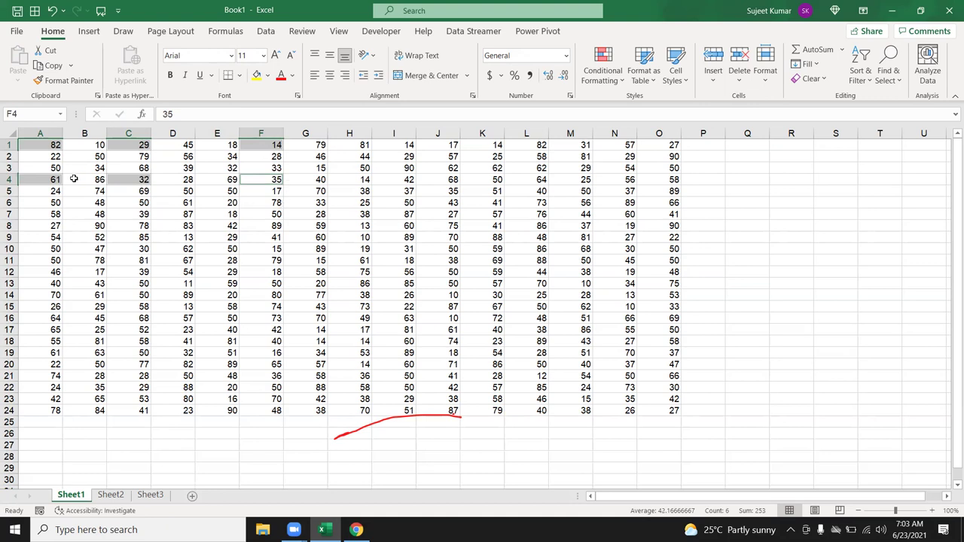
pyautogui.hotkey('ctrl', 'c')
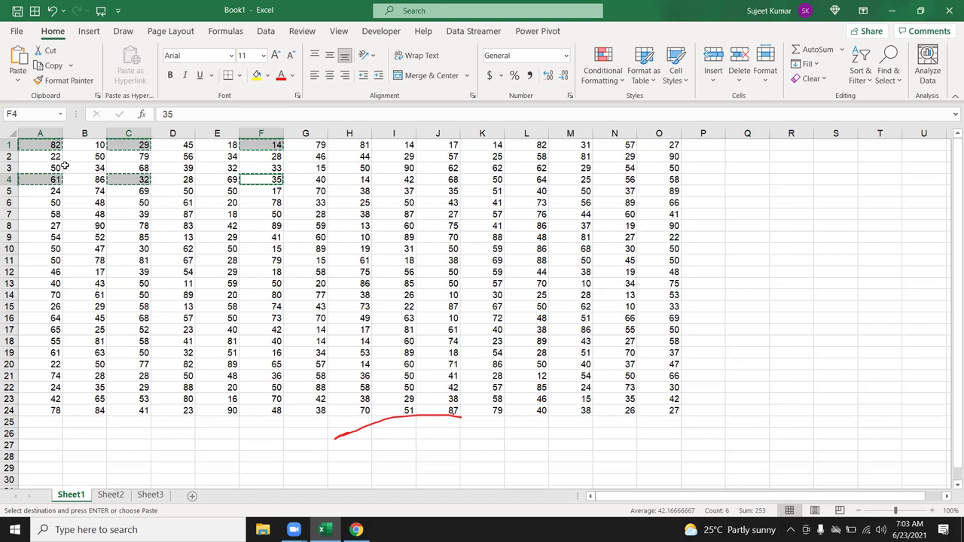
pyautogui.click(752, 172)
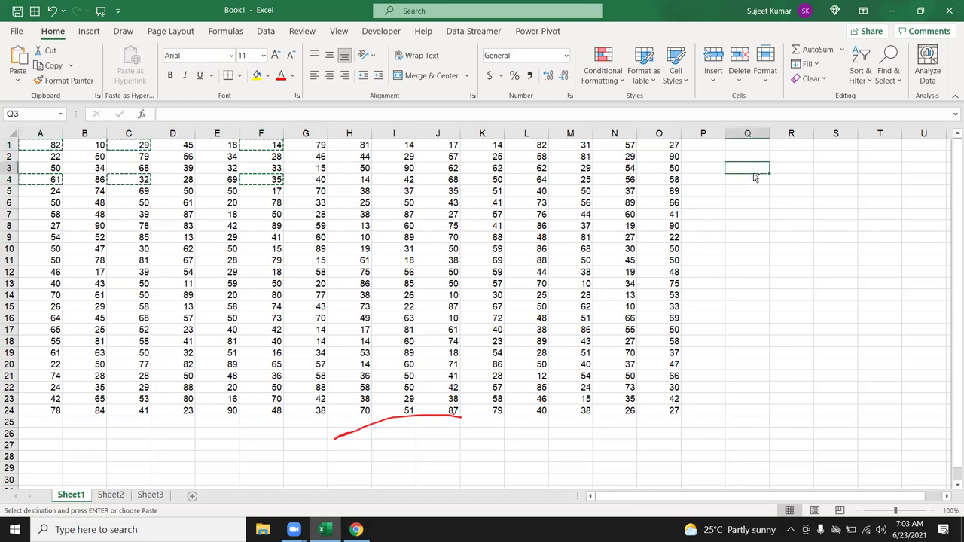
pyautogui.hotkey('ctrl', 'v')
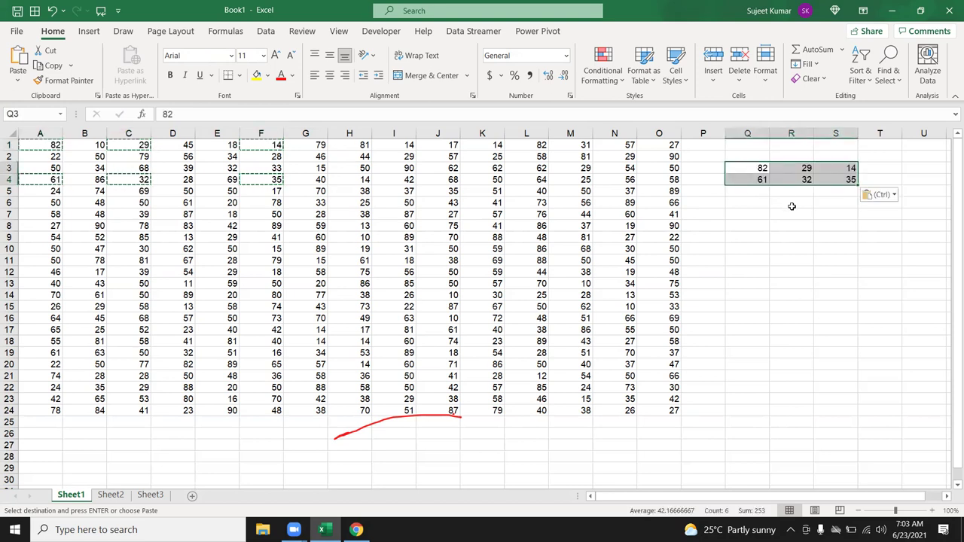
pyautogui.press('Escape')
pyautogui.hotkey('ctrl', 'z')
# Try a four-corner selection of A1, A5, C1 and C5, then drop it
pyautogui.click(158, 260)
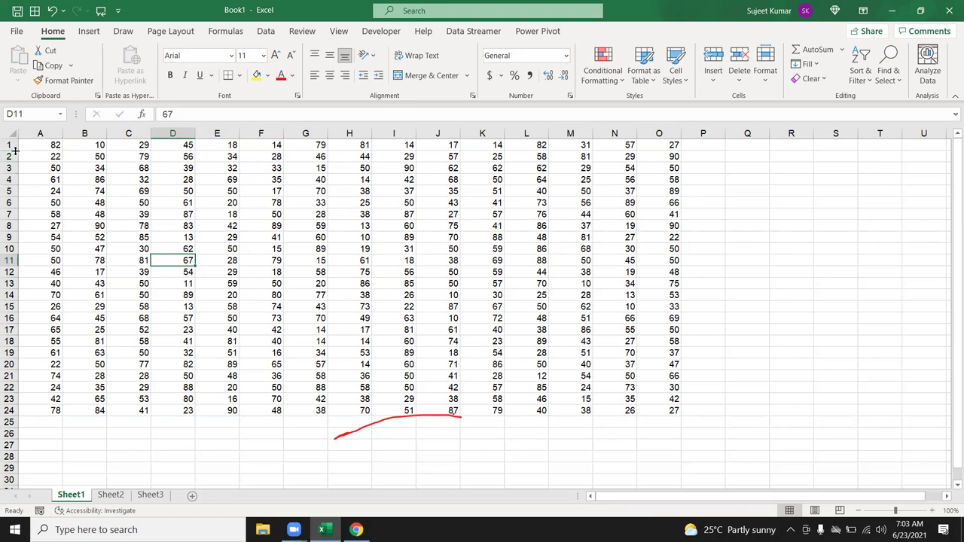
pyautogui.click(28, 146)
pyautogui.keyDown('ctrl'); pyautogui.click(36, 191); pyautogui.keyUp('ctrl')
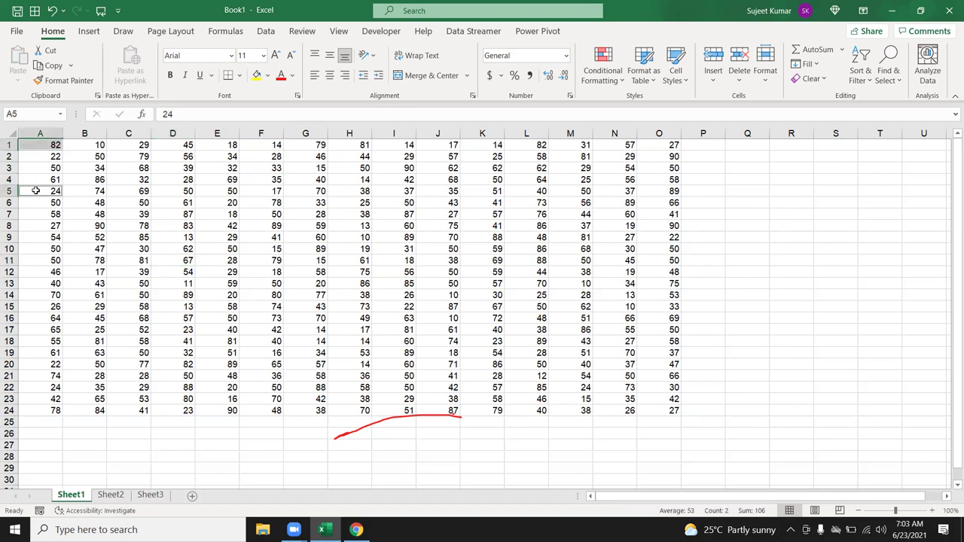
pyautogui.keyDown('ctrl'); pyautogui.click(132, 145); pyautogui.keyUp('ctrl')
pyautogui.keyDown('ctrl'); pyautogui.click(137, 192); pyautogui.keyUp('ctrl')
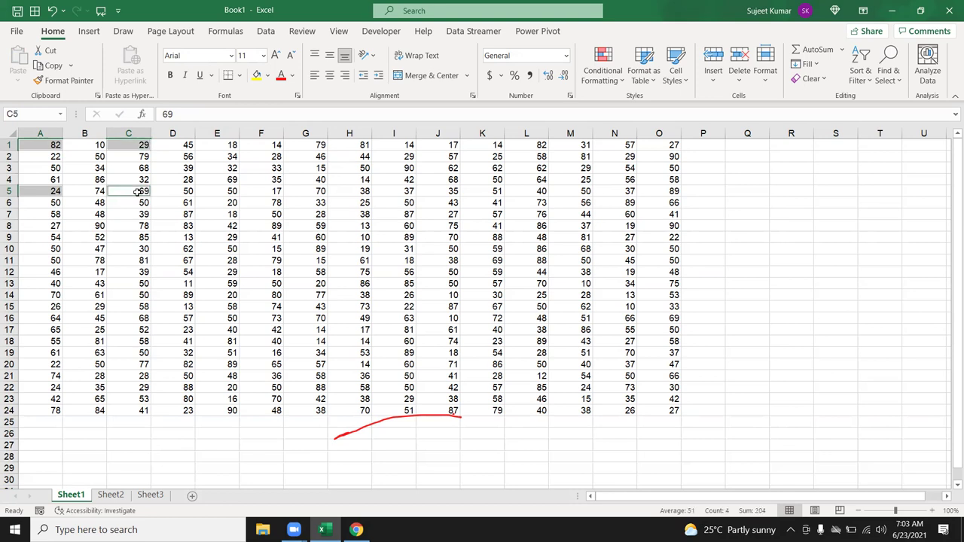
pyautogui.click(171, 192)
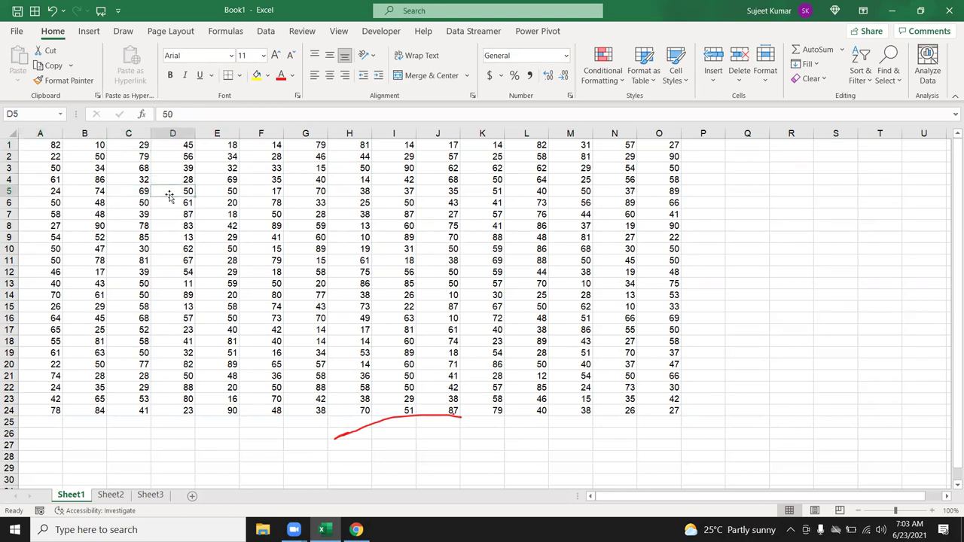
# Select A1:A4 together with C1:C4, copy them, then cancel the copy
pyautogui.click(48, 147)
pyautogui.moveTo(47, 146); pyautogui.dragTo(48, 180)
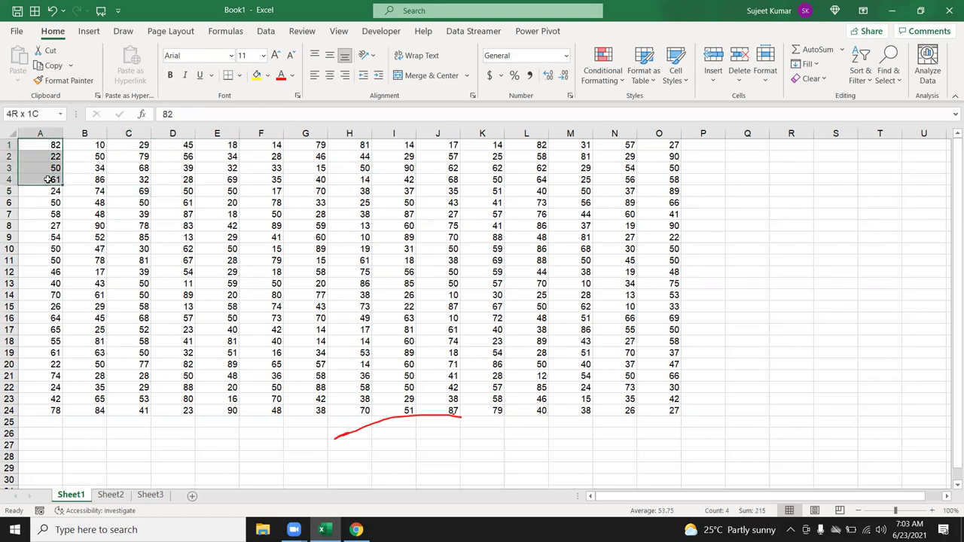
pyautogui.keyDown('ctrl'); pyautogui.moveTo(131, 145); pyautogui.dragTo(133, 184); pyautogui.keyUp('ctrl')
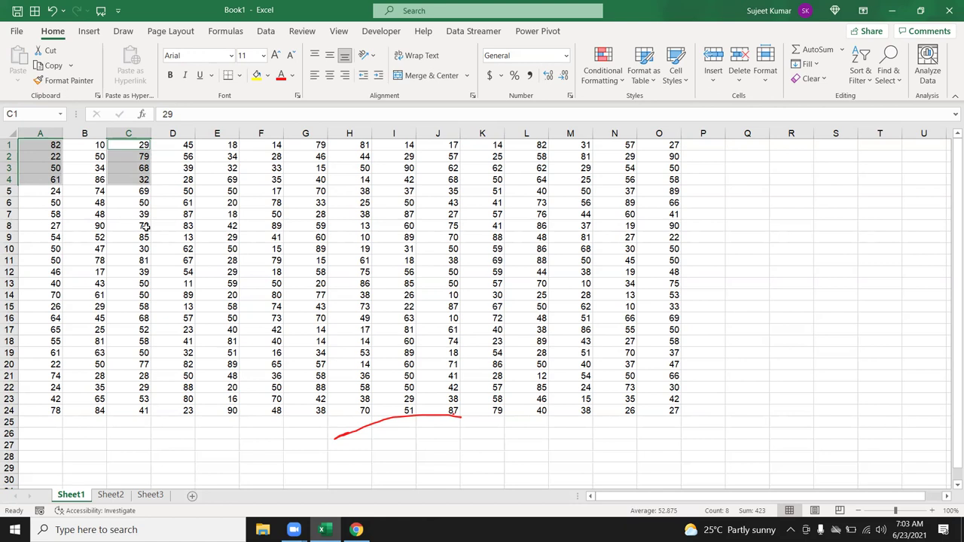
pyautogui.hotkey('ctrl', 'c')
pyautogui.press('Escape')
pyautogui.click(173, 203)
# Select A1:A4 with B1:B3, then A1:A4 with C1:C3 plus C4
pyautogui.moveTo(50, 145); pyautogui.dragTo(50, 178)
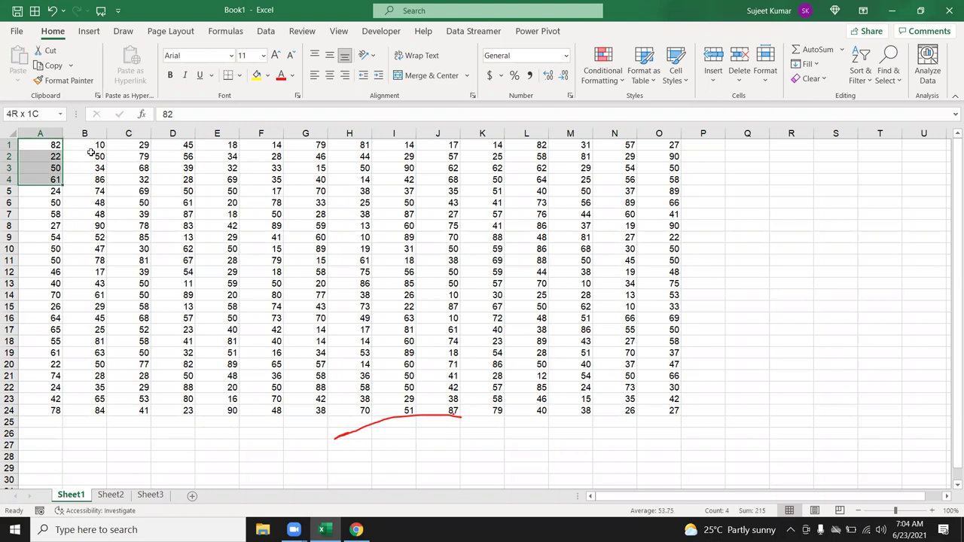
pyautogui.keyDown('ctrl'); pyautogui.moveTo(98, 147); pyautogui.dragTo(96, 171); pyautogui.keyUp('ctrl')
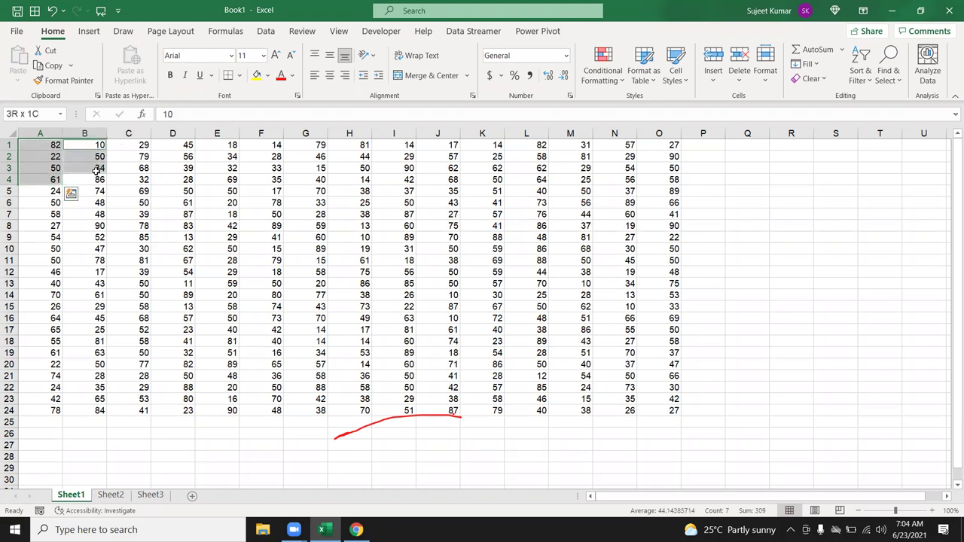
pyautogui.click(159, 192)
pyautogui.moveTo(56, 145); pyautogui.dragTo(53, 179)
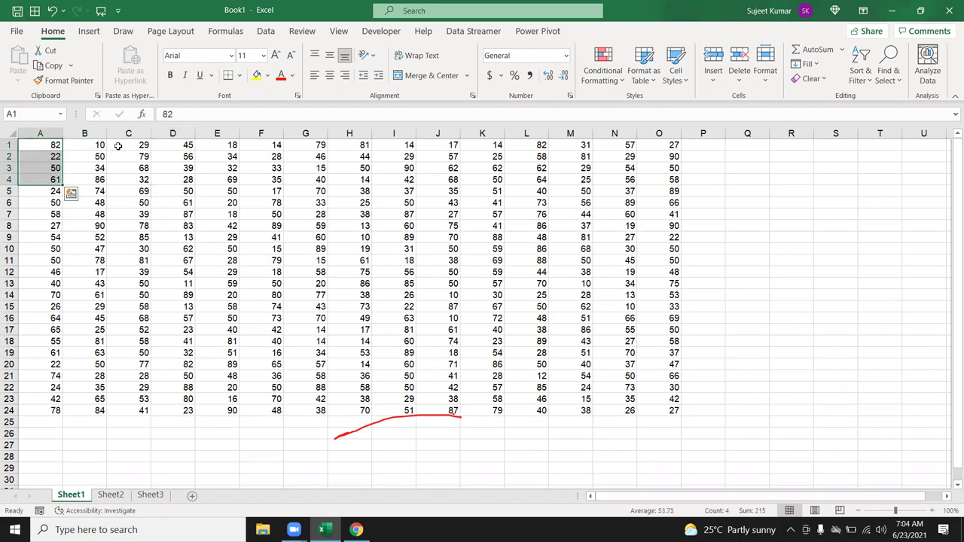
pyautogui.keyDown('ctrl'); pyautogui.moveTo(129, 146); pyautogui.dragTo(131, 171); pyautogui.keyUp('ctrl')
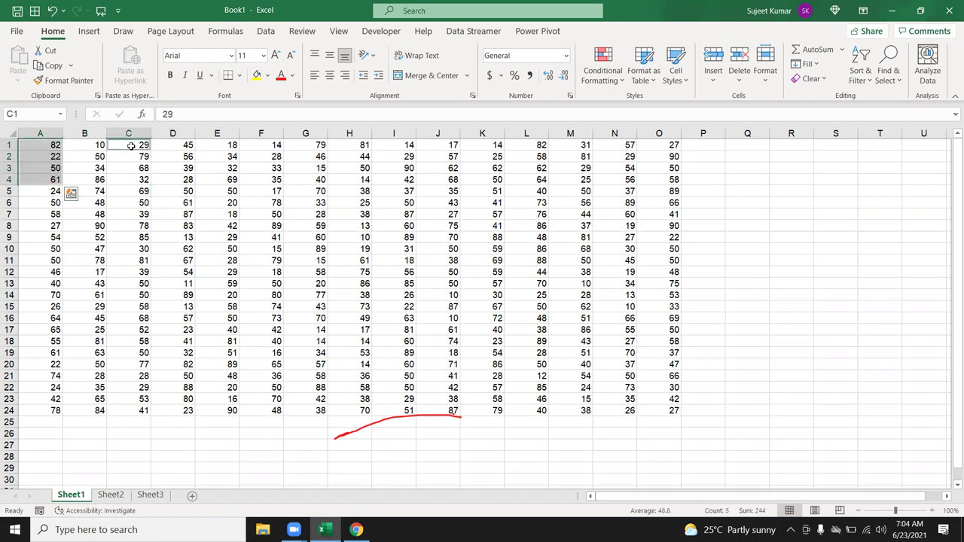
pyautogui.keyDown('ctrl'); pyautogui.click(139, 182); pyautogui.keyUp('ctrl')
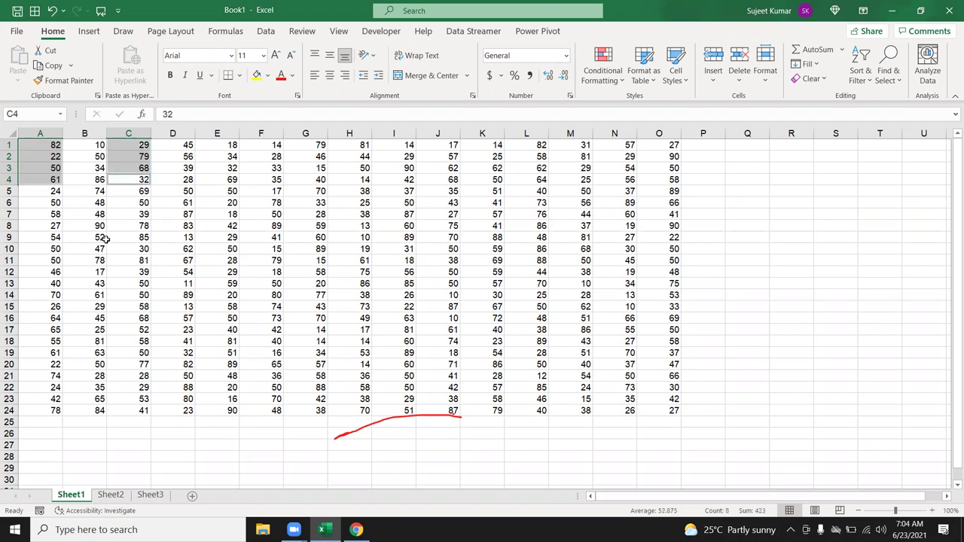
# Dismiss the multiple-selections warning, add C1:C4 to A1:A4, and copy both ranges
pyautogui.hotkey('ctrl', 'c')
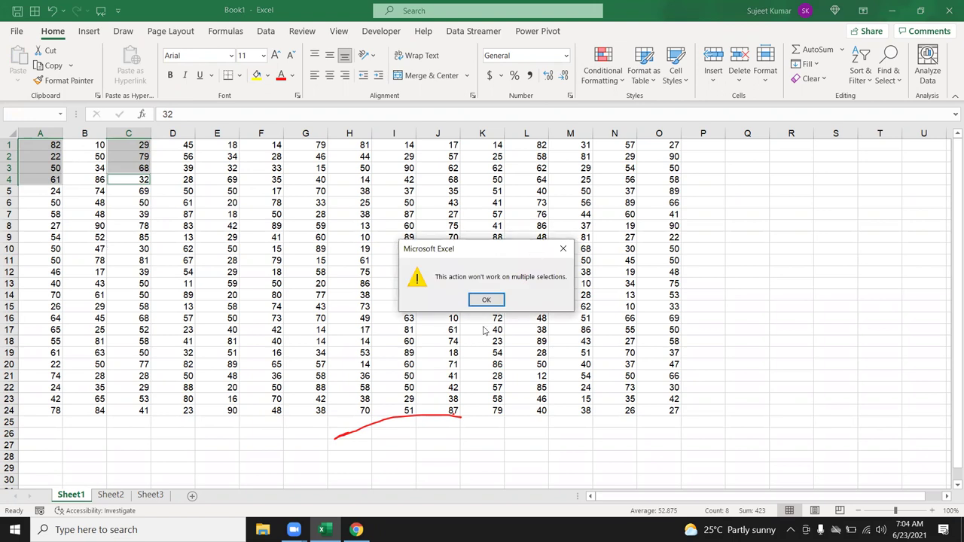
pyautogui.click(473, 298)
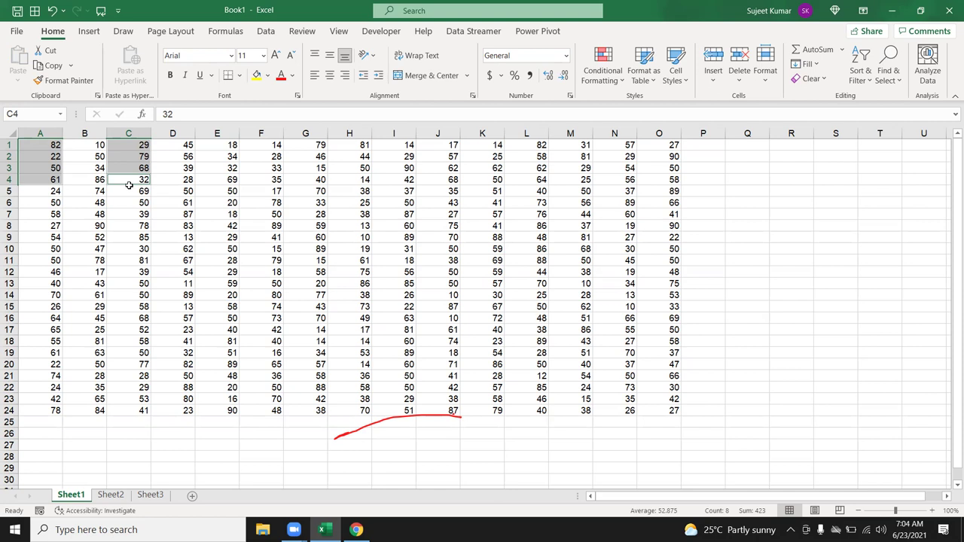
pyautogui.moveTo(134, 179); pyautogui.dragTo(138, 144)
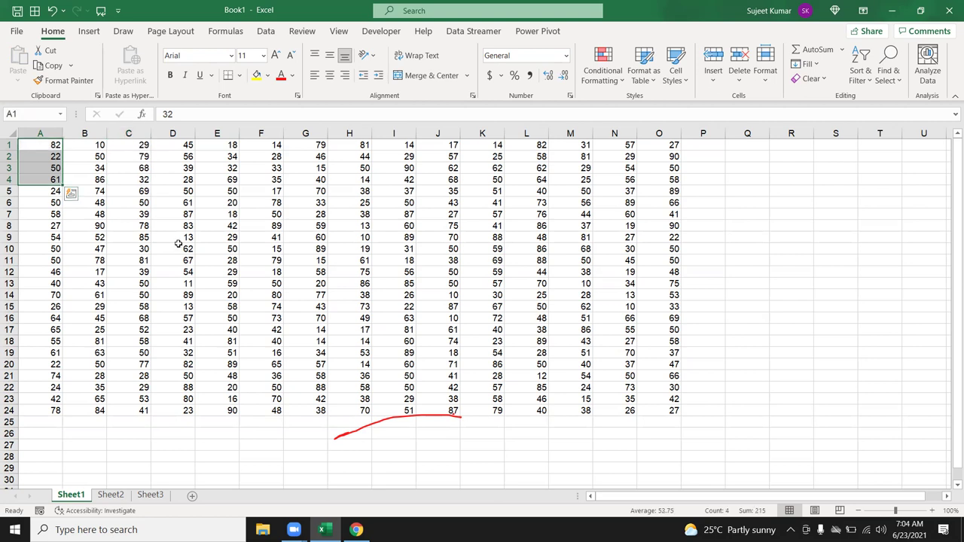
pyautogui.moveTo(135, 180); pyautogui.dragTo(136, 145)
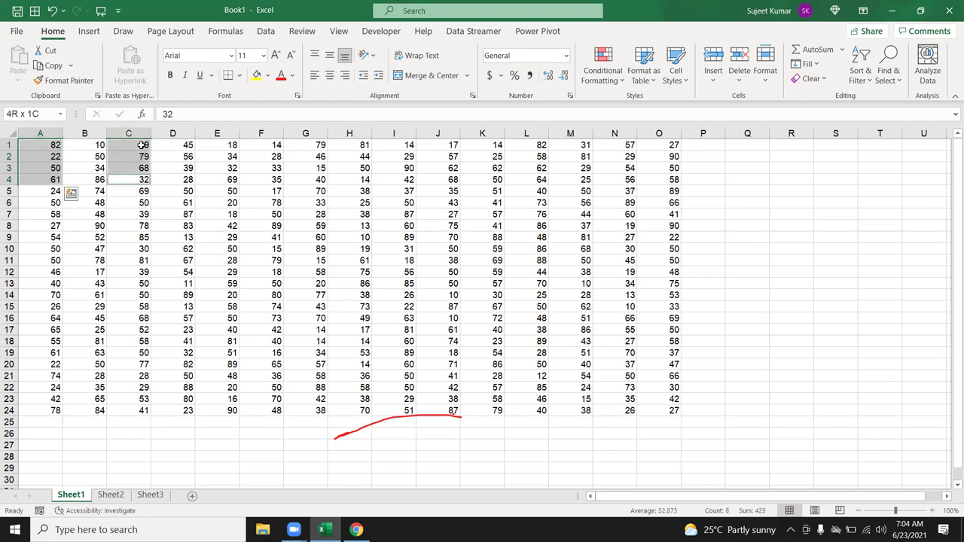
pyautogui.hotkey('ctrl', 'c')
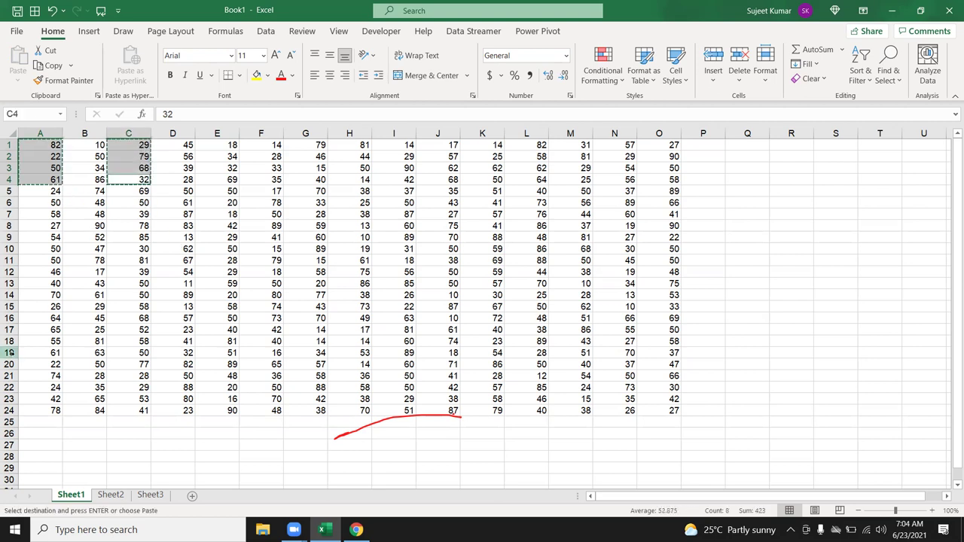
pyautogui.press('Escape')
# Build a scattered selection of D7, E5, F15, H12, I6, K9, J15 and I18
pyautogui.click(164, 215)
pyautogui.keyDown('ctrl'); pyautogui.click(226, 191); pyautogui.keyUp('ctrl')
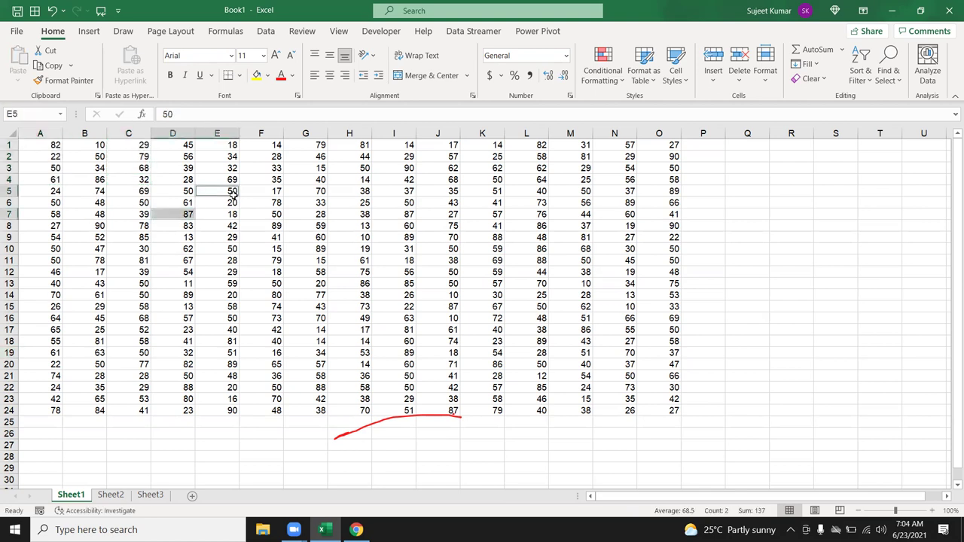
pyautogui.keyDown('ctrl'); pyautogui.click(267, 306); pyautogui.keyUp('ctrl')
pyautogui.keyDown('ctrl'); pyautogui.click(354, 272); pyautogui.keyUp('ctrl')
pyautogui.keyDown('ctrl'); pyautogui.click(391, 203); pyautogui.keyUp('ctrl')
pyautogui.keyDown('ctrl'); pyautogui.click(478, 241); pyautogui.keyUp('ctrl')
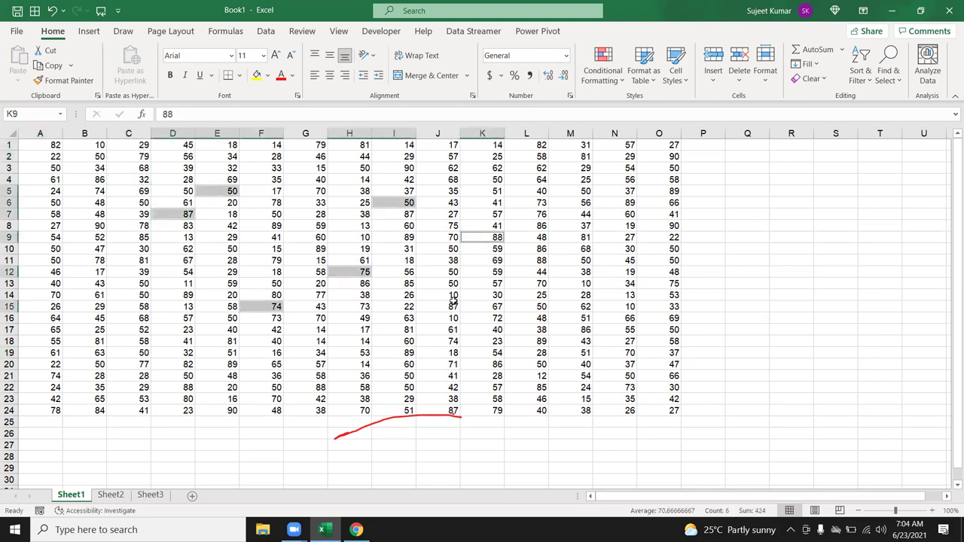
pyautogui.keyDown('ctrl'); pyautogui.click(452, 304); pyautogui.keyUp('ctrl')
pyautogui.keyDown('ctrl'); pyautogui.click(397, 343); pyautogui.keyUp('ctrl')
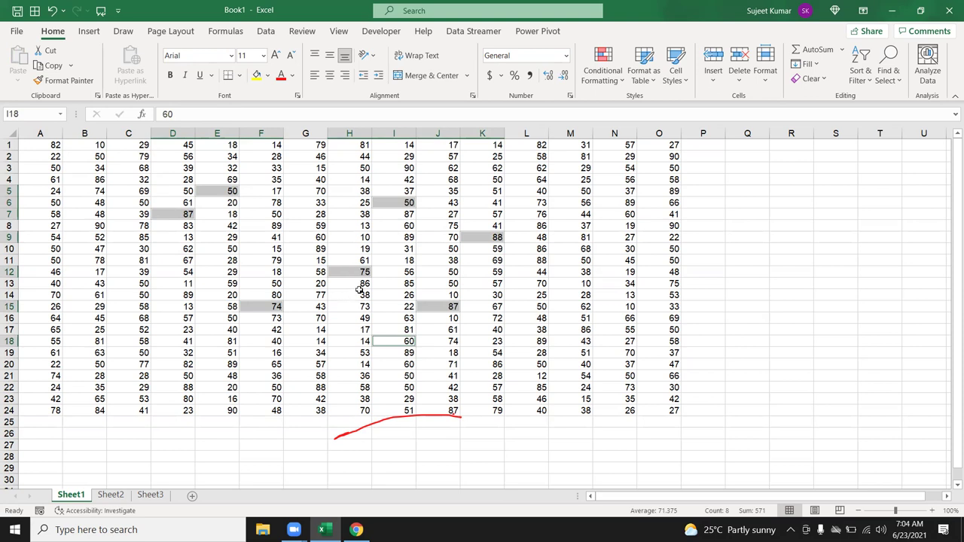
# Remove H12, toggle G11 and G12 on and off, then select only L14
pyautogui.keyDown('ctrl'); pyautogui.click(364, 274); pyautogui.keyUp('ctrl')
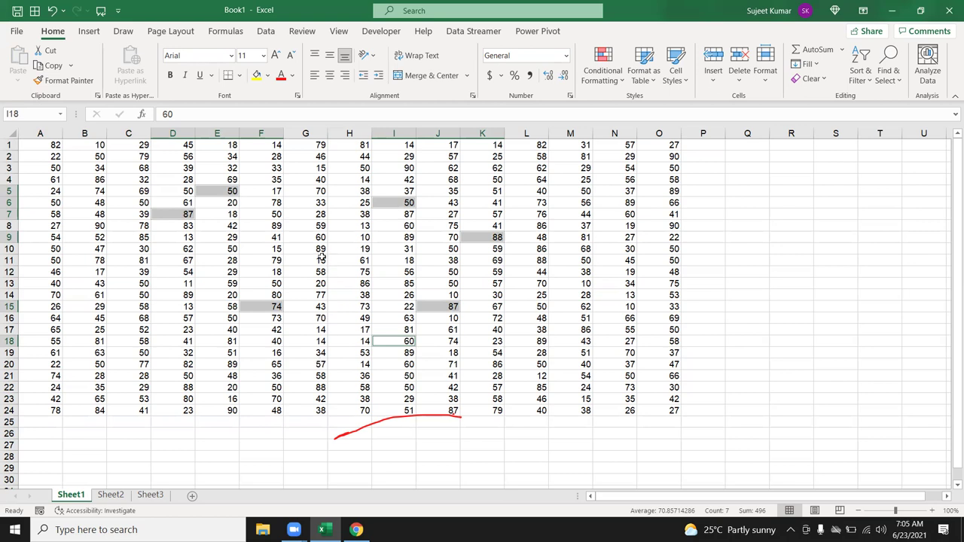
pyautogui.keyDown('ctrl'); pyautogui.click(321, 256); pyautogui.keyUp('ctrl')
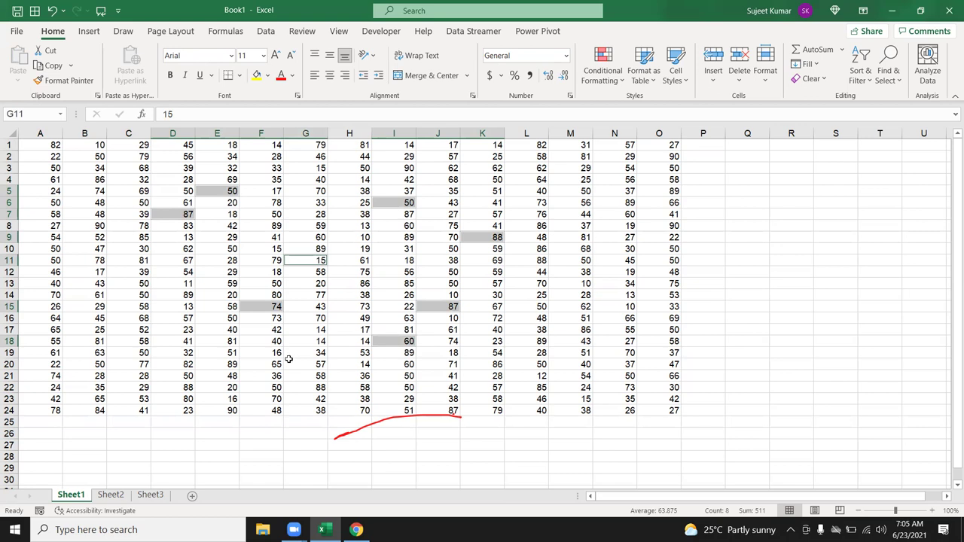
pyautogui.keyDown('ctrl'); pyautogui.click(304, 260); pyautogui.keyUp('ctrl')
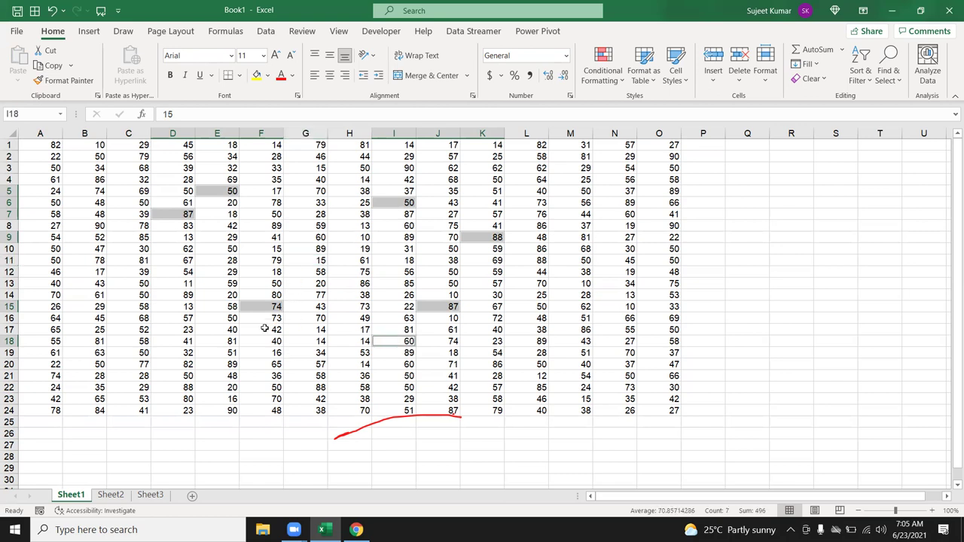
pyautogui.keyDown('ctrl'); pyautogui.click(305, 273); pyautogui.keyUp('ctrl')
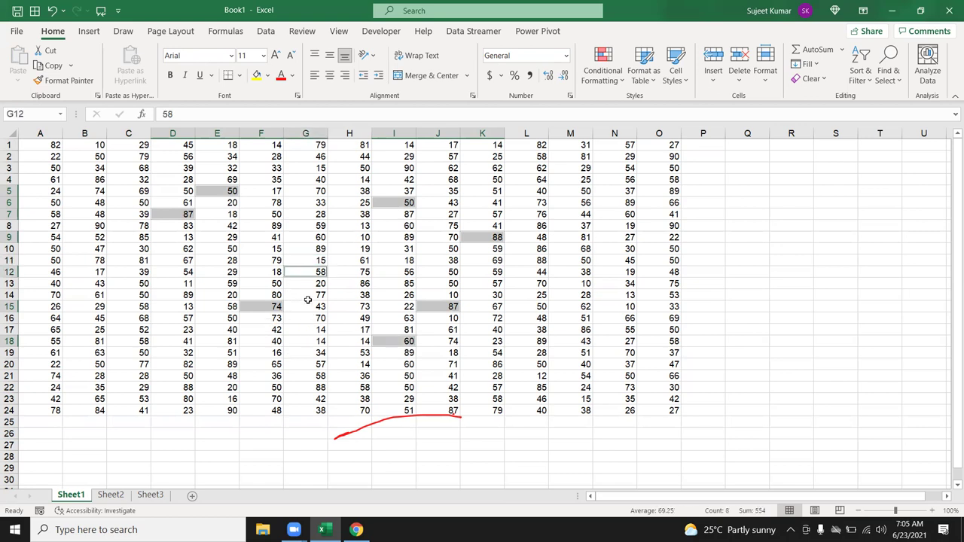
pyautogui.keyDown('ctrl'); pyautogui.click(308, 270); pyautogui.keyUp('ctrl')
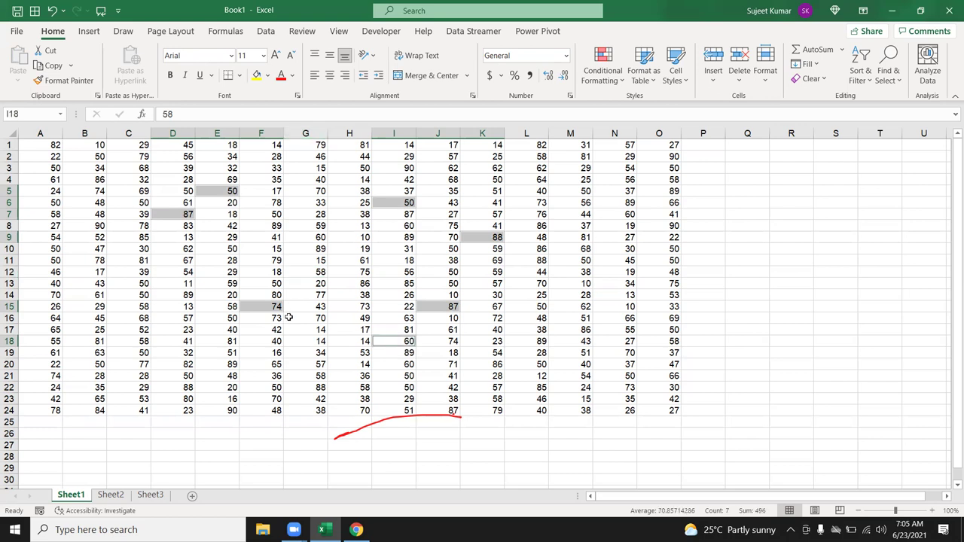
pyautogui.click(518, 293)
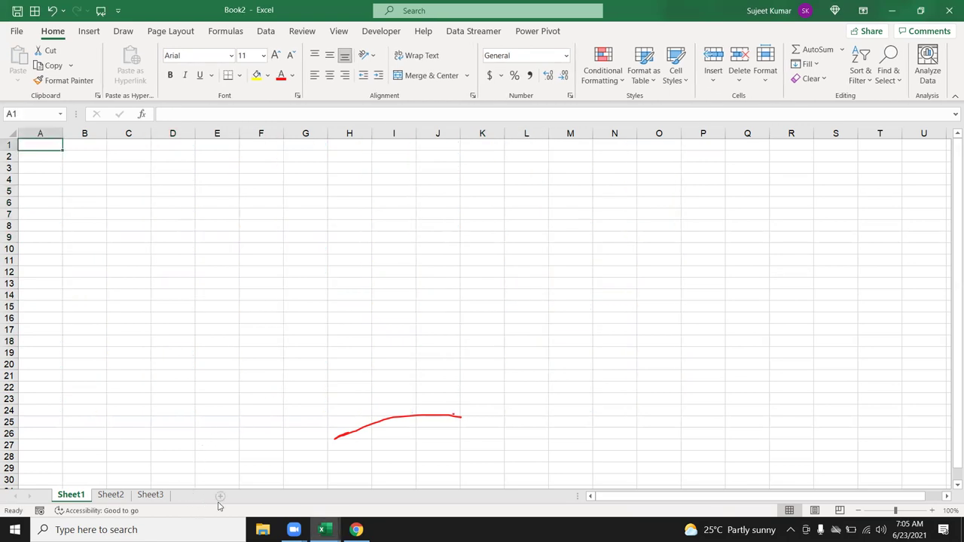
# Add three new worksheets, Sheet4, Sheet5 and Sheet6, to Book2
pyautogui.click(220, 495)
pyautogui.click(260, 496)
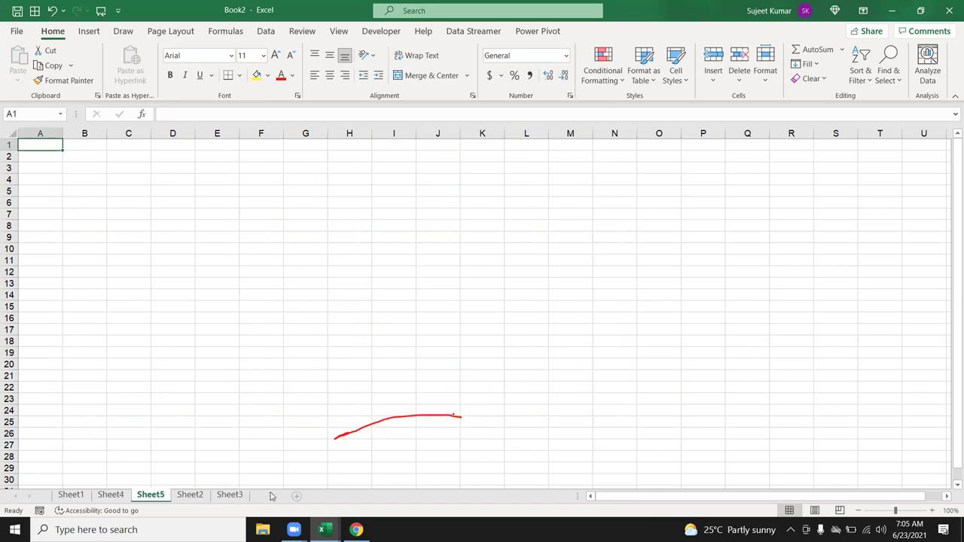
pyautogui.click(296, 496)
# Group the sheets, try cell C23, ungroup, then regroup all six sheets
pyautogui.click(70, 495)
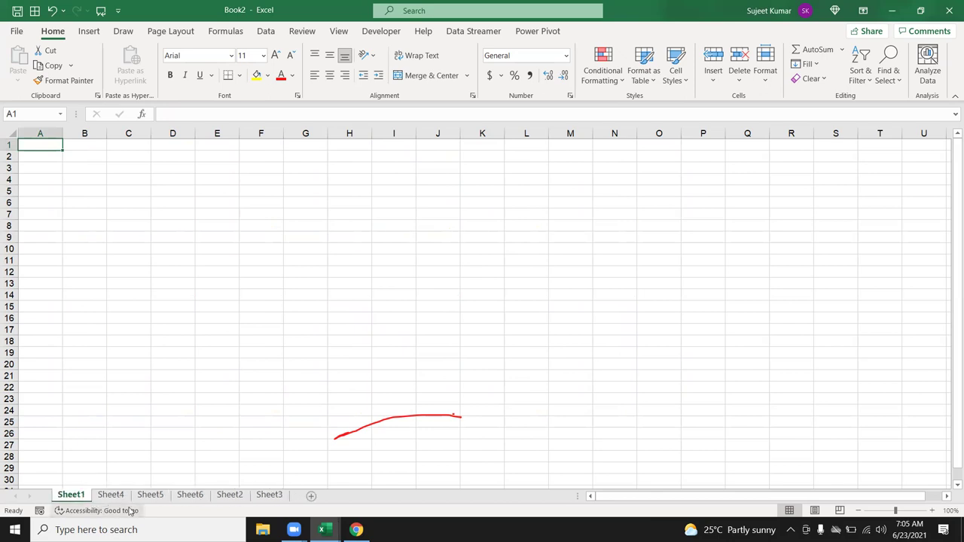
pyautogui.keyDown('ctrl'); pyautogui.click(111, 494); pyautogui.keyUp('ctrl')
pyautogui.keyDown('ctrl'); pyautogui.click(150, 495); pyautogui.keyUp('ctrl')
pyautogui.keyDown('ctrl'); pyautogui.click(190, 494); pyautogui.keyUp('ctrl')
pyautogui.keyDown('ctrl'); pyautogui.click(229, 495); pyautogui.keyUp('ctrl')
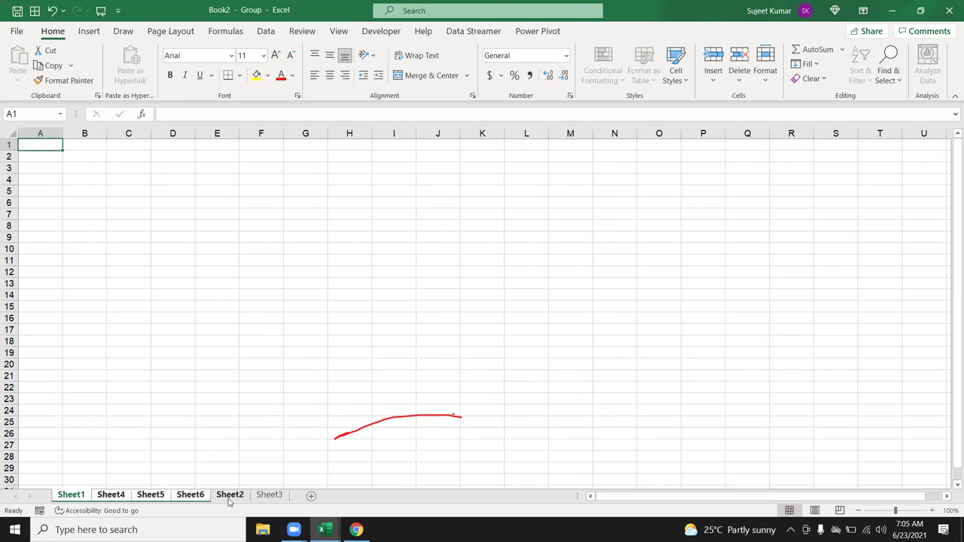
pyautogui.keyDown('ctrl'); pyautogui.click(269, 494); pyautogui.keyUp('ctrl')
pyautogui.click(130, 398)
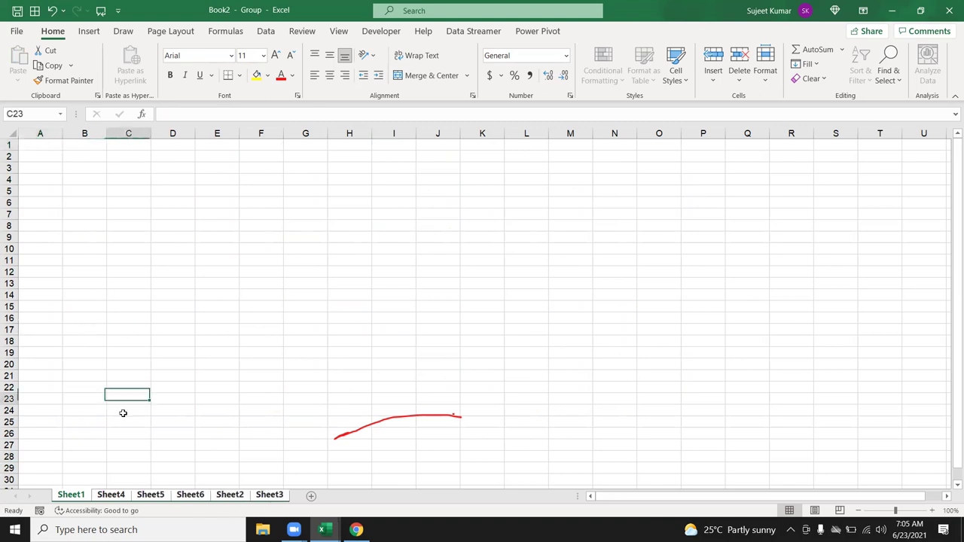
pyautogui.click(111, 495)
pyautogui.click(71, 495)
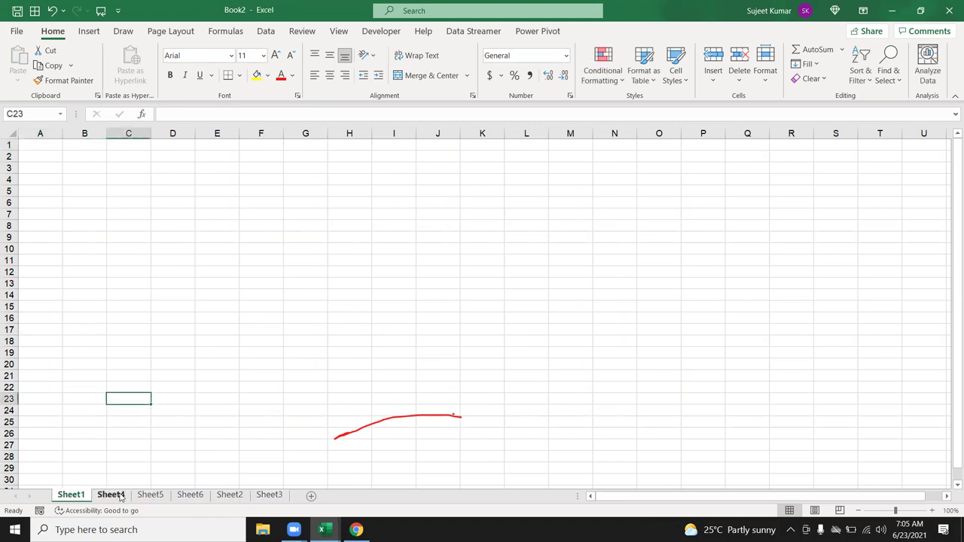
pyautogui.keyDown('shift'); pyautogui.click(269, 495); pyautogui.keyUp('shift')
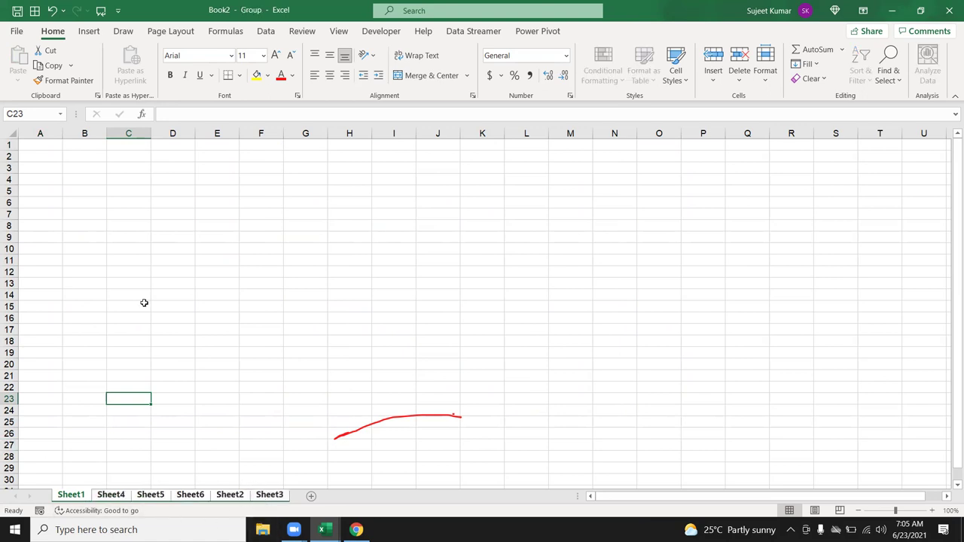
# Enter 21 in C8 and 1121 in C9 across all six grouped sheets
pyautogui.click(136, 225)
pyautogui.write('21')
pyautogui.press('Return')
pyautogui.write('1')
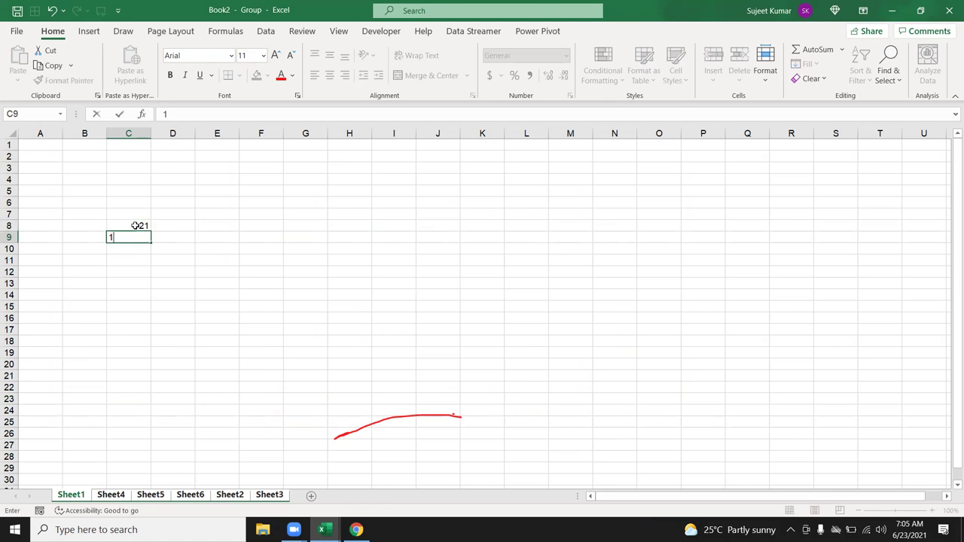
pyautogui.write('121')
pyautogui.press('Return')
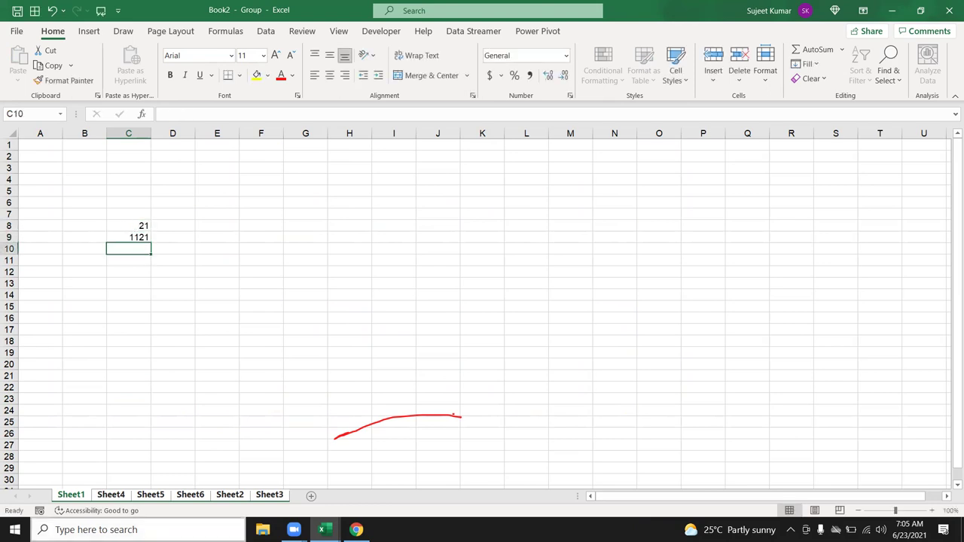
# Verify Sheets 4, 5, 6, 2 and 3 hold the entries, then show the desktop
pyautogui.click(107, 496)
pyautogui.click(152, 495)
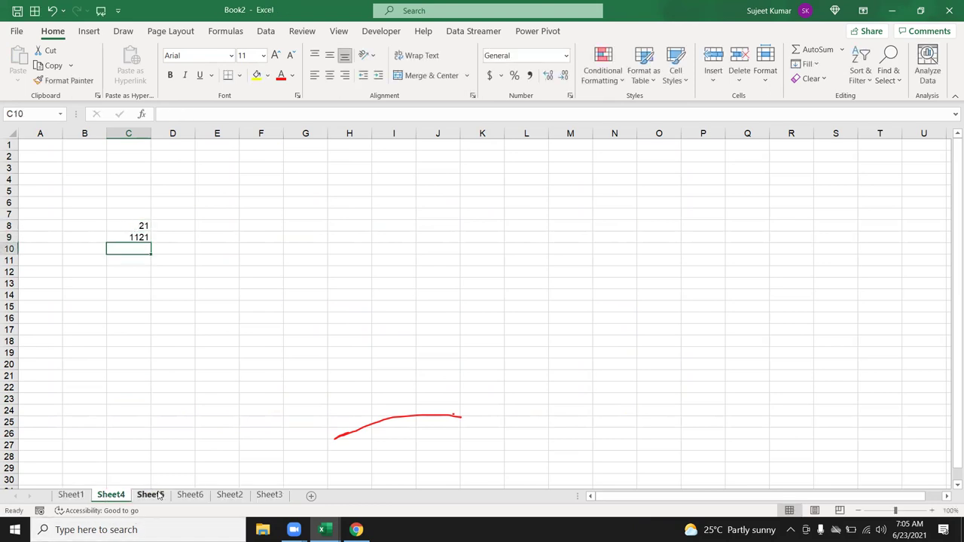
pyautogui.click(190, 496)
pyautogui.click(229, 495)
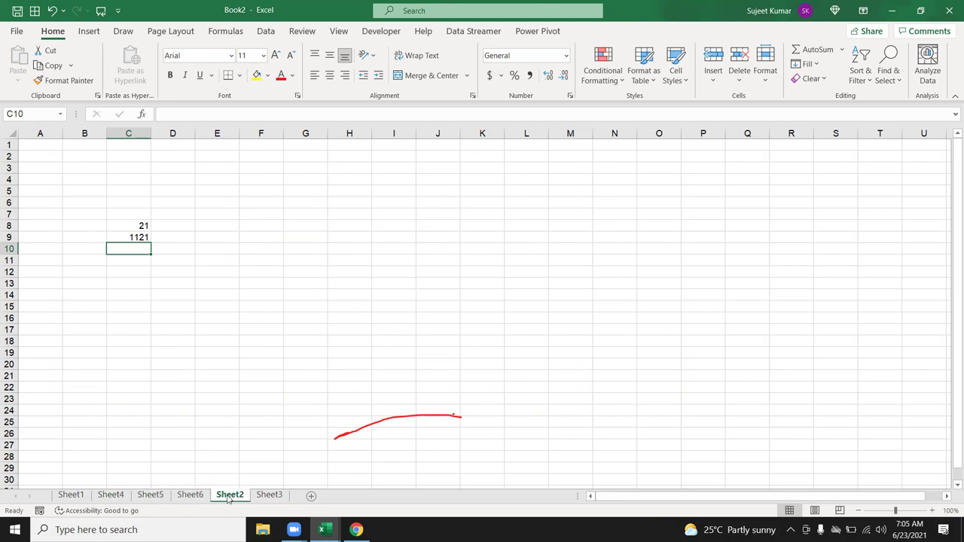
pyautogui.click(259, 495)
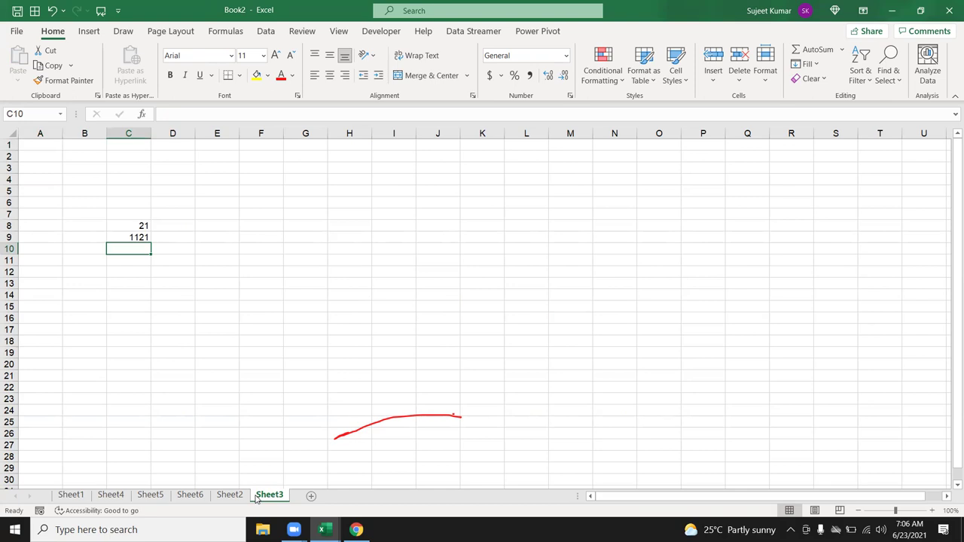
pyautogui.press('super+d')
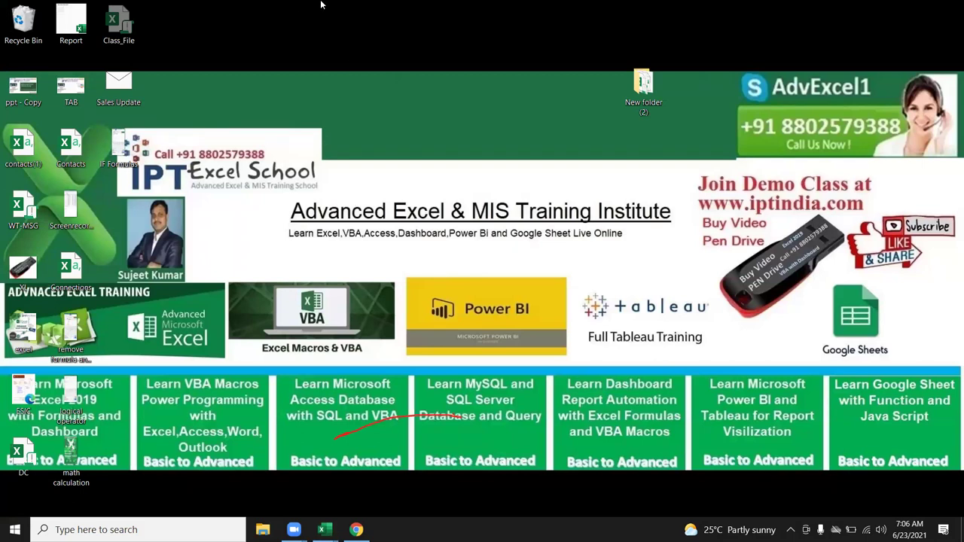